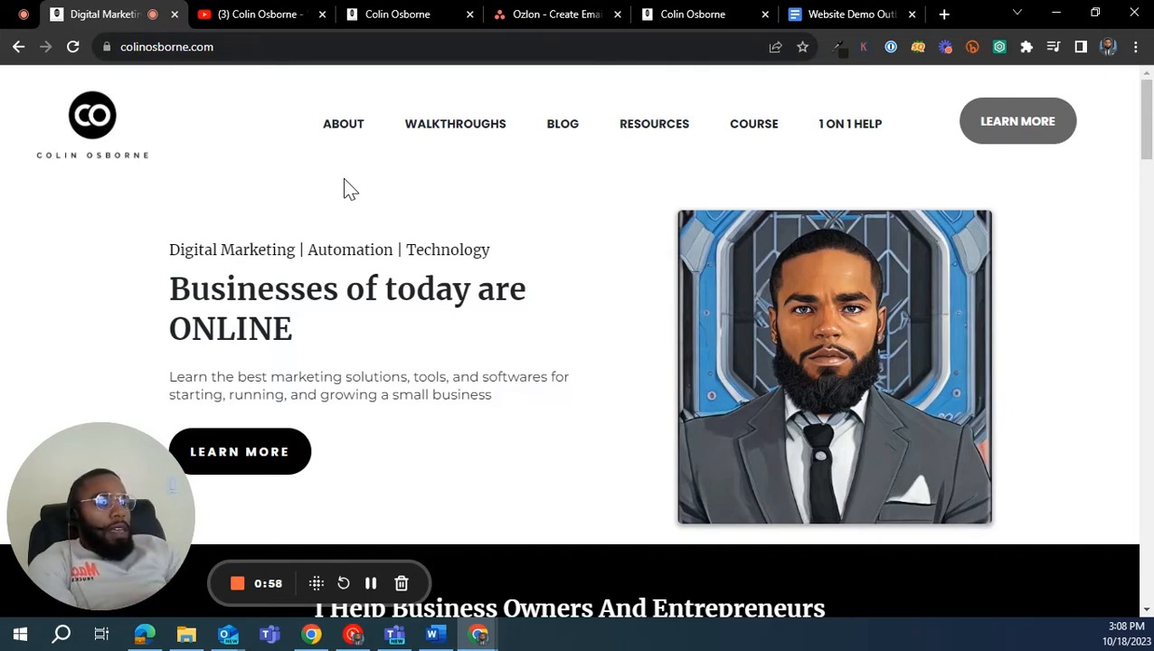
- Open the website's Resources page and look through the recommended business tools
click(653, 134)
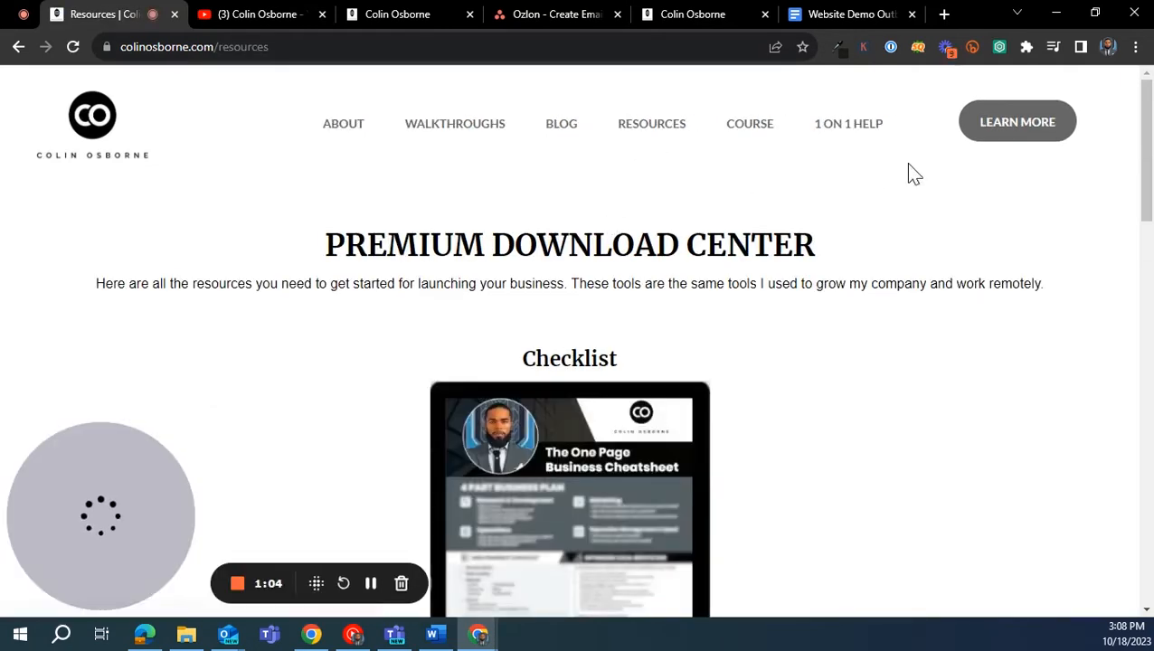
scroll(762, 304, down, 10)
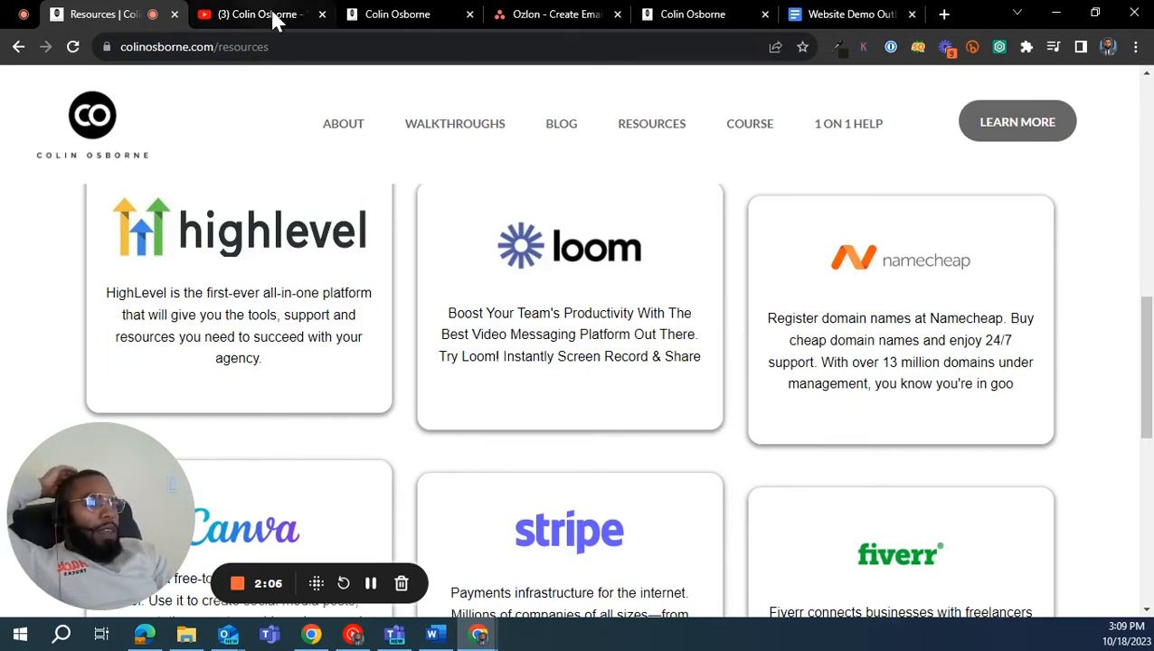
- Switch to the Outbound workflow and go back to the list of all workflows
click(353, 14)
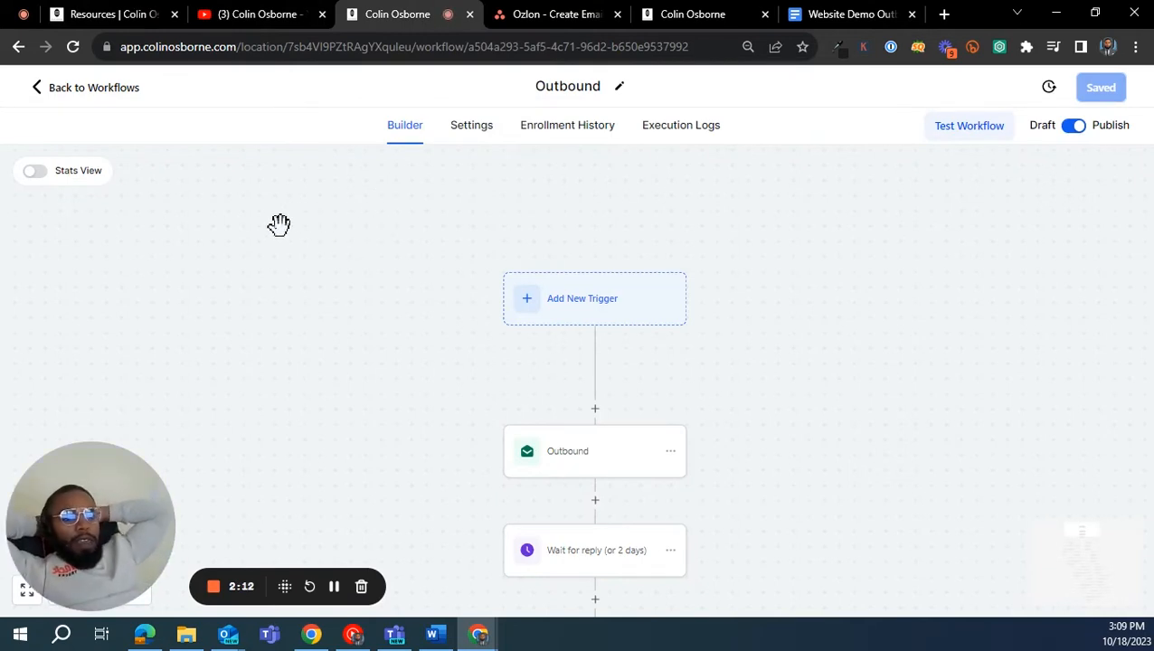
click(83, 90)
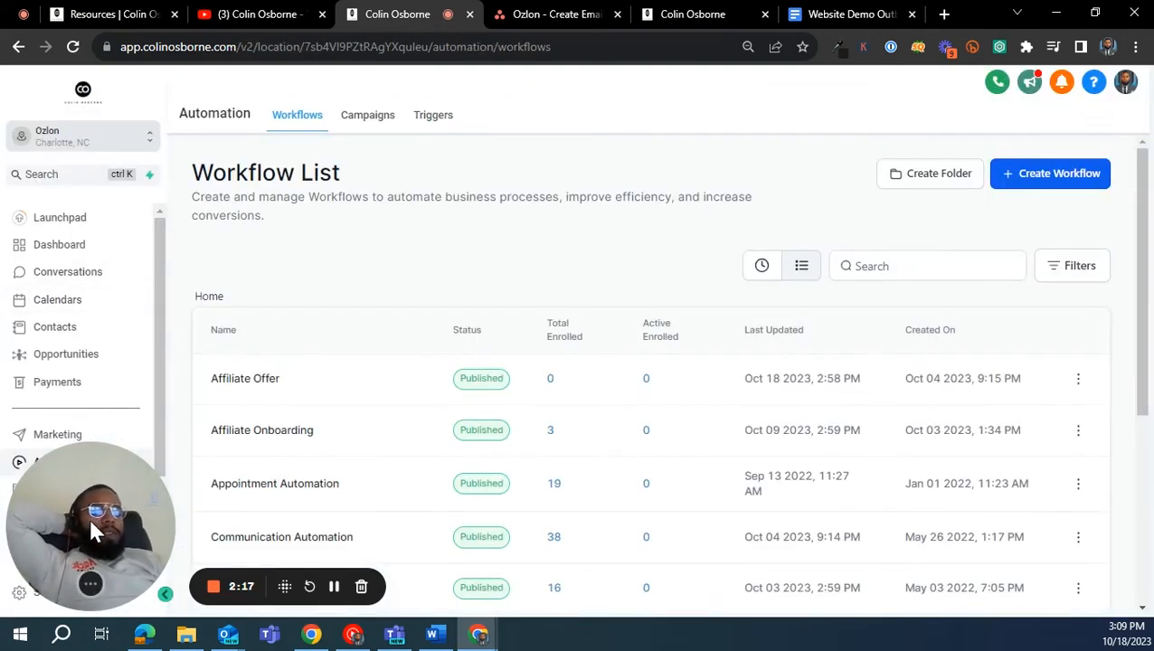
drag(89, 517, 849, 141)
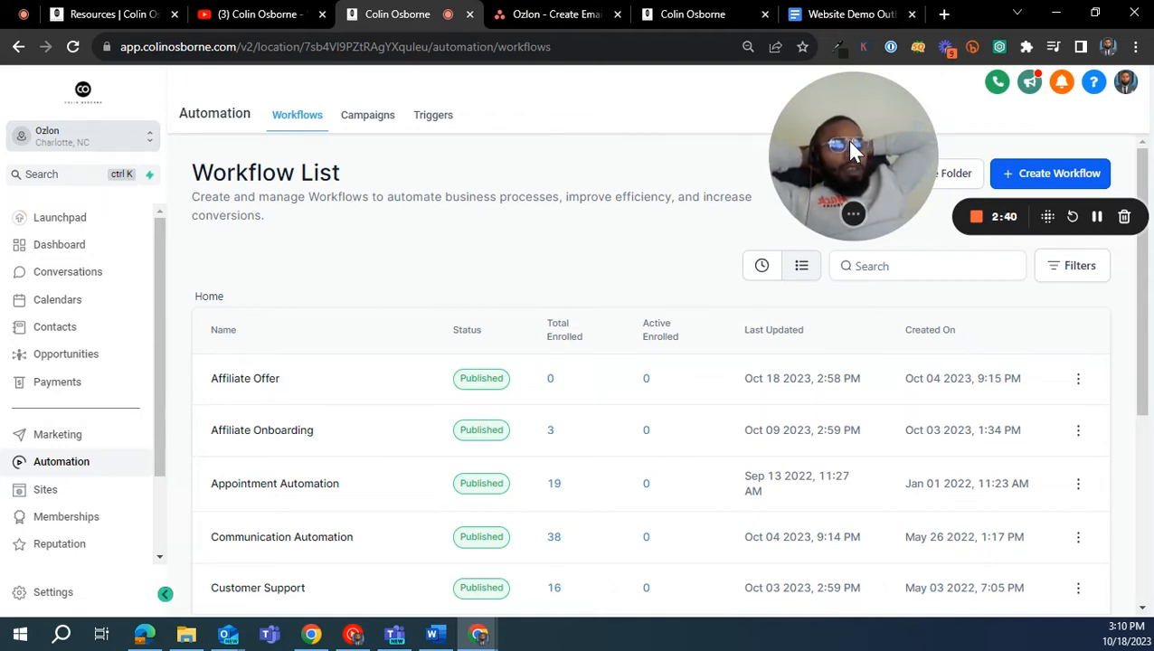
- Open the Email Services settings of the Ozlon account
click(90, 220)
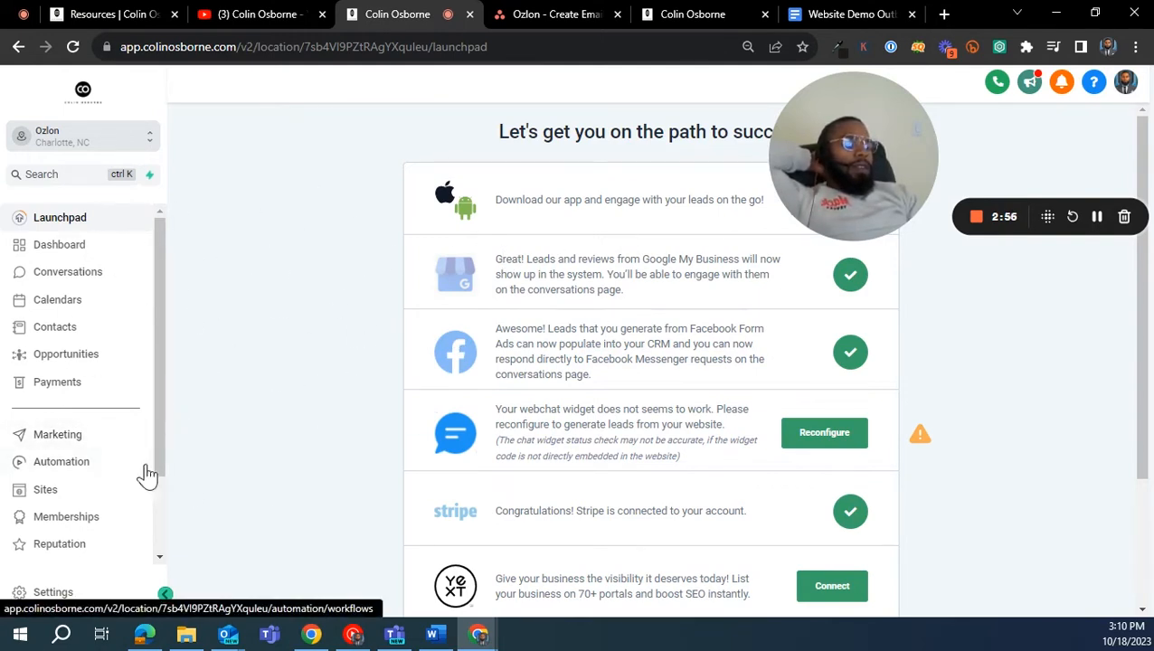
click(95, 597)
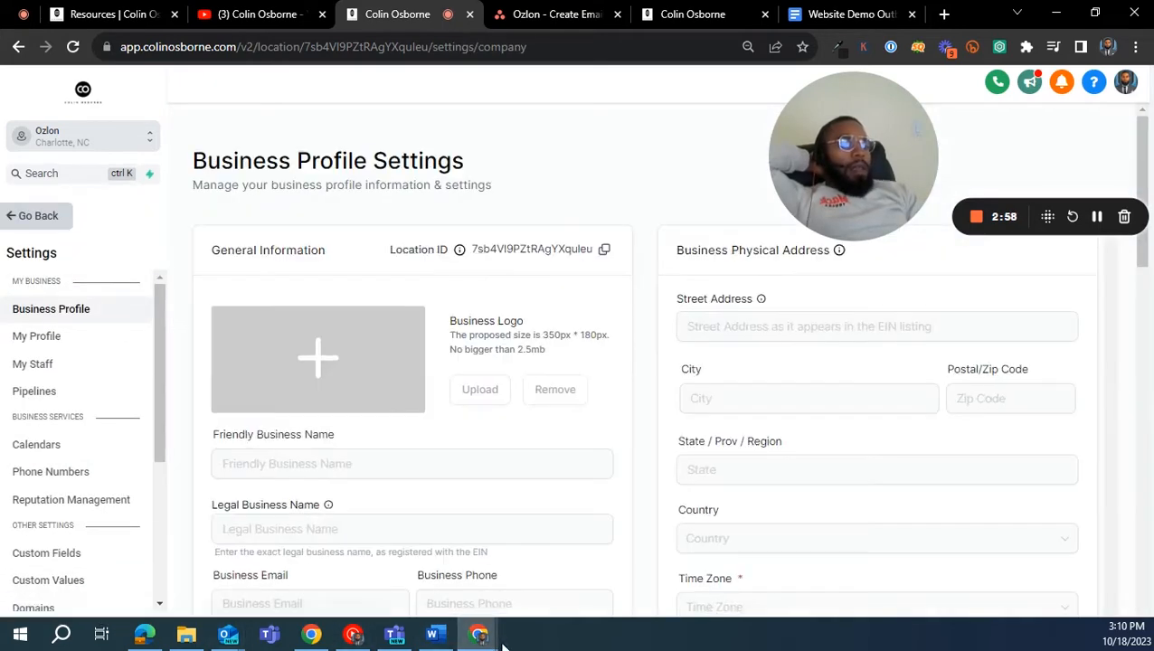
scroll(72, 309, down, 3)
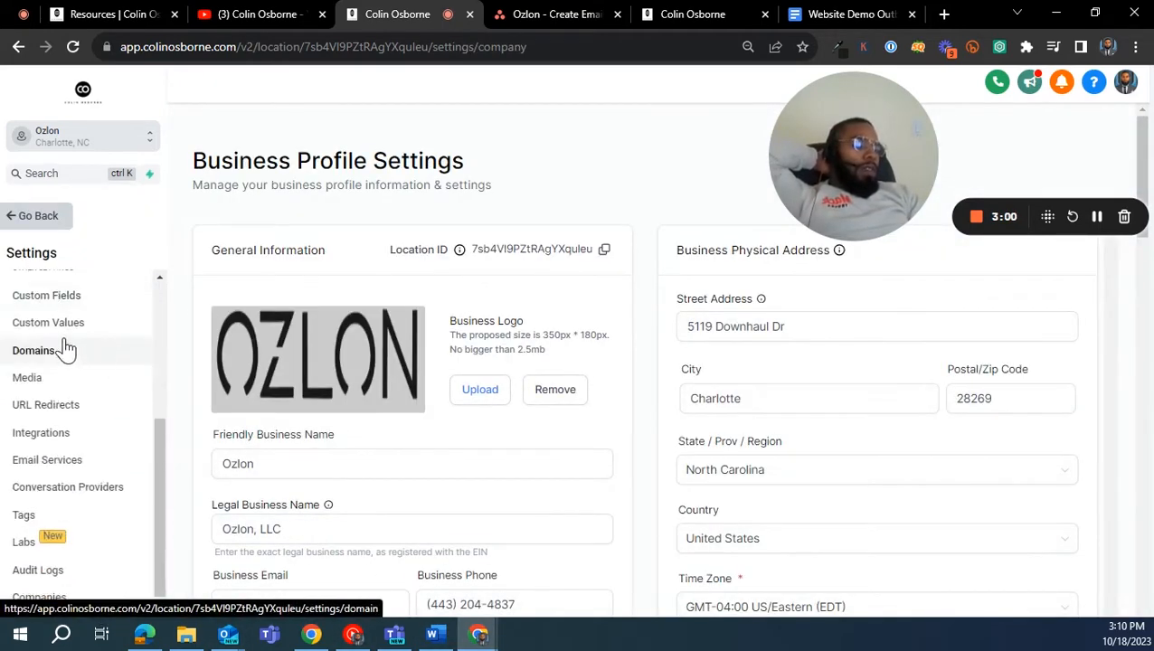
click(56, 463)
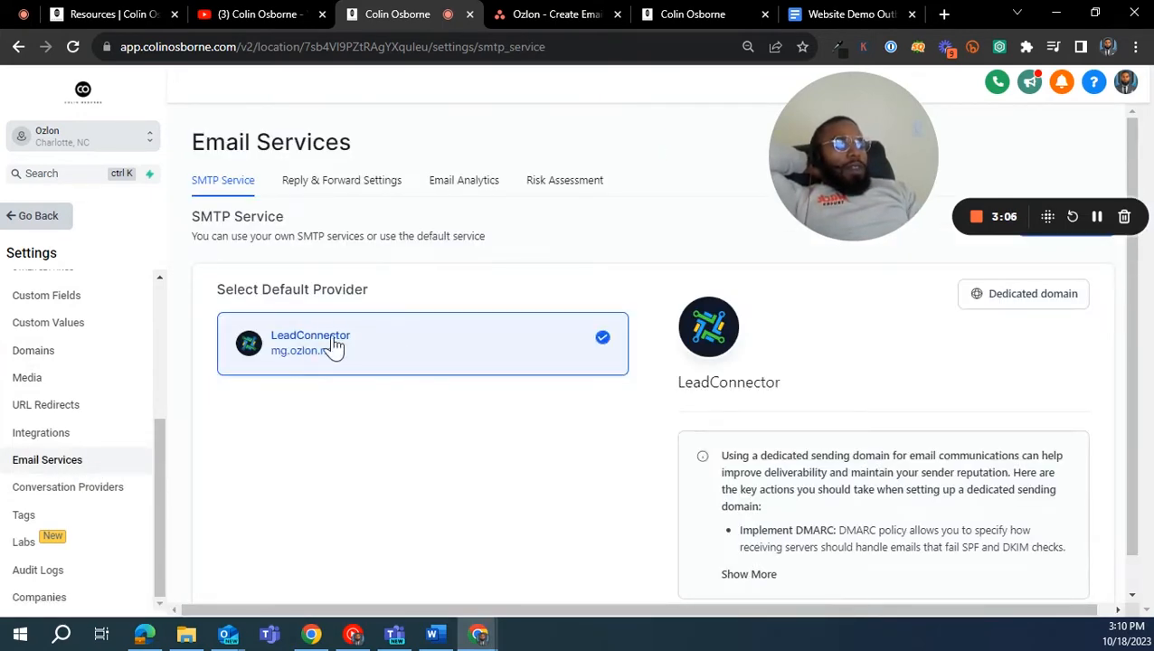
- Open the DNS verification records of the dedicated sending domain mg.ozlon.net
scroll(276, 335, down, 1)
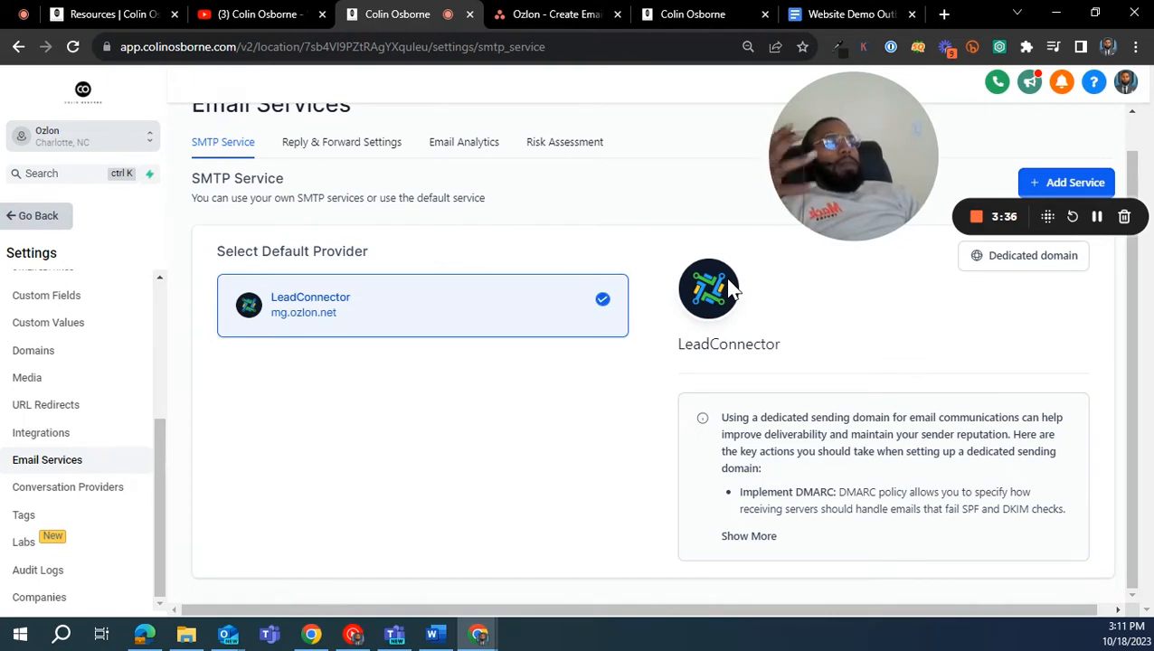
click(1032, 258)
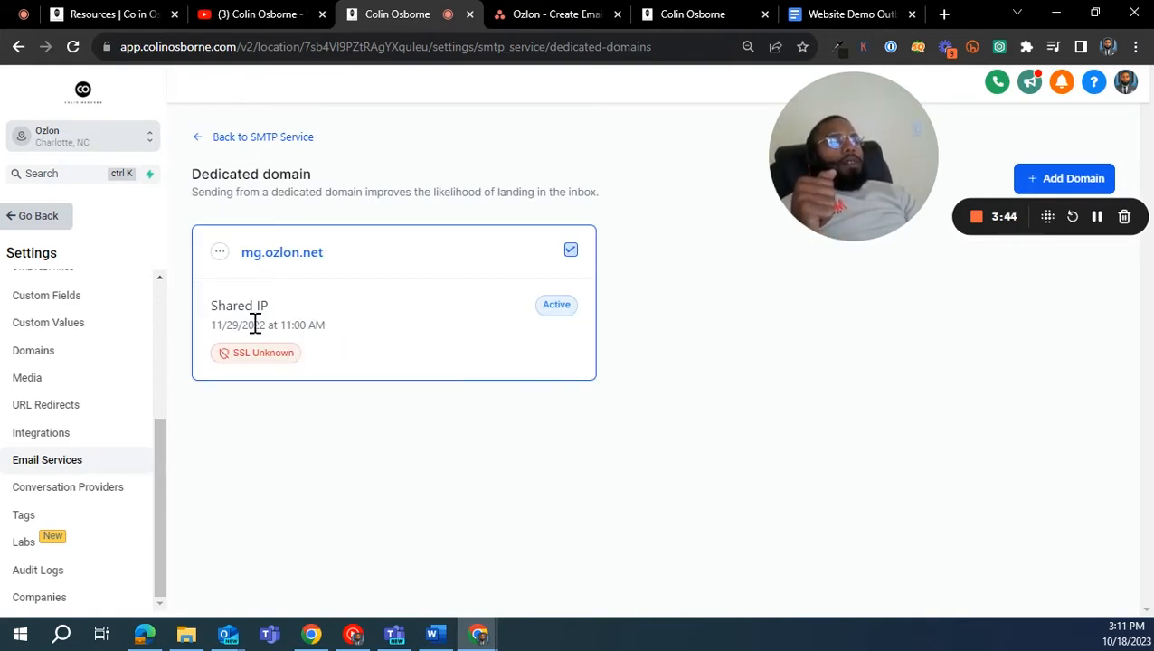
click(220, 252)
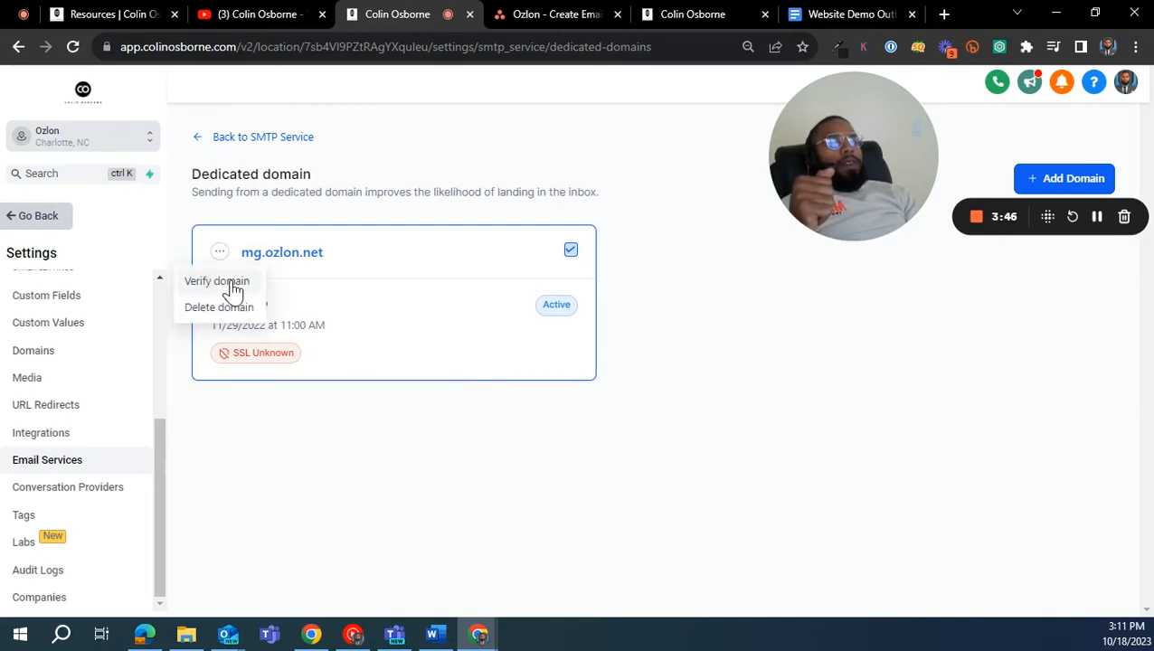
click(226, 282)
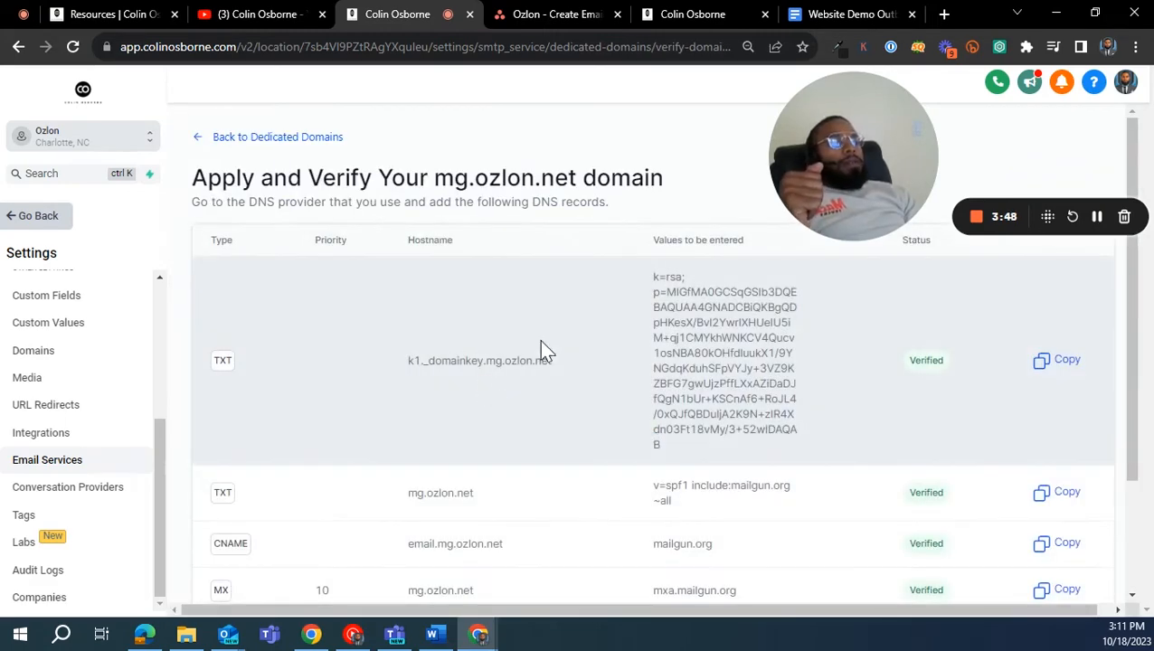
- Review the TXT, CNAME and MX records for mg.ozlon.net and verify the domain
scroll(697, 340, down, 2)
scroll(653, 398, up, 2)
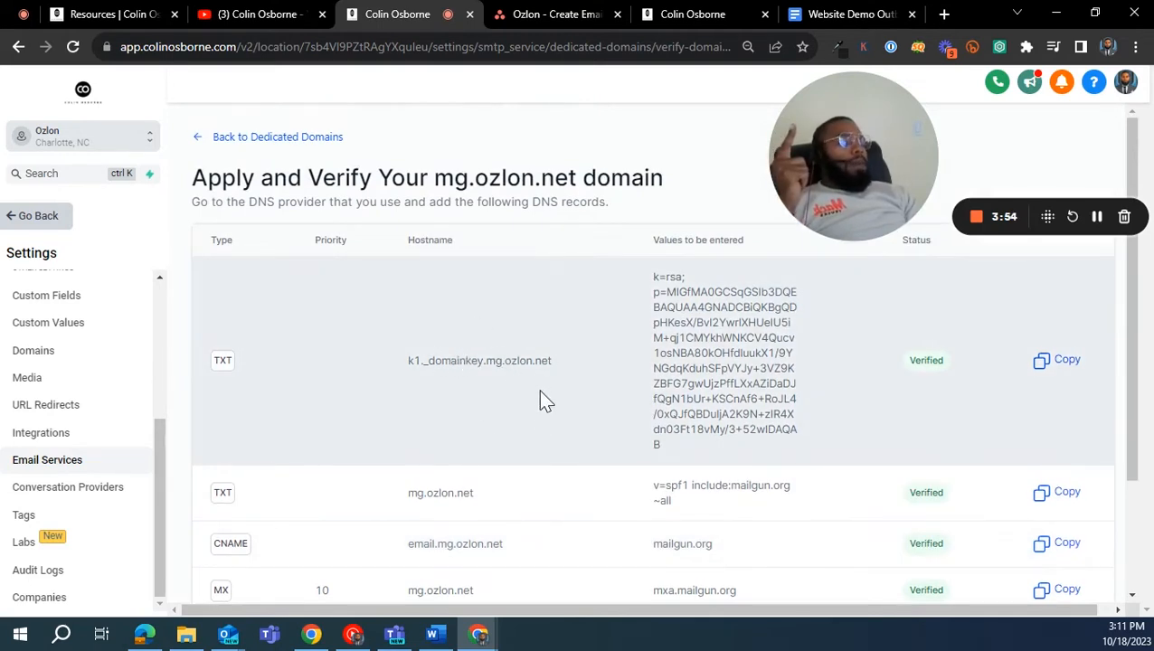
scroll(566, 368, down, 2)
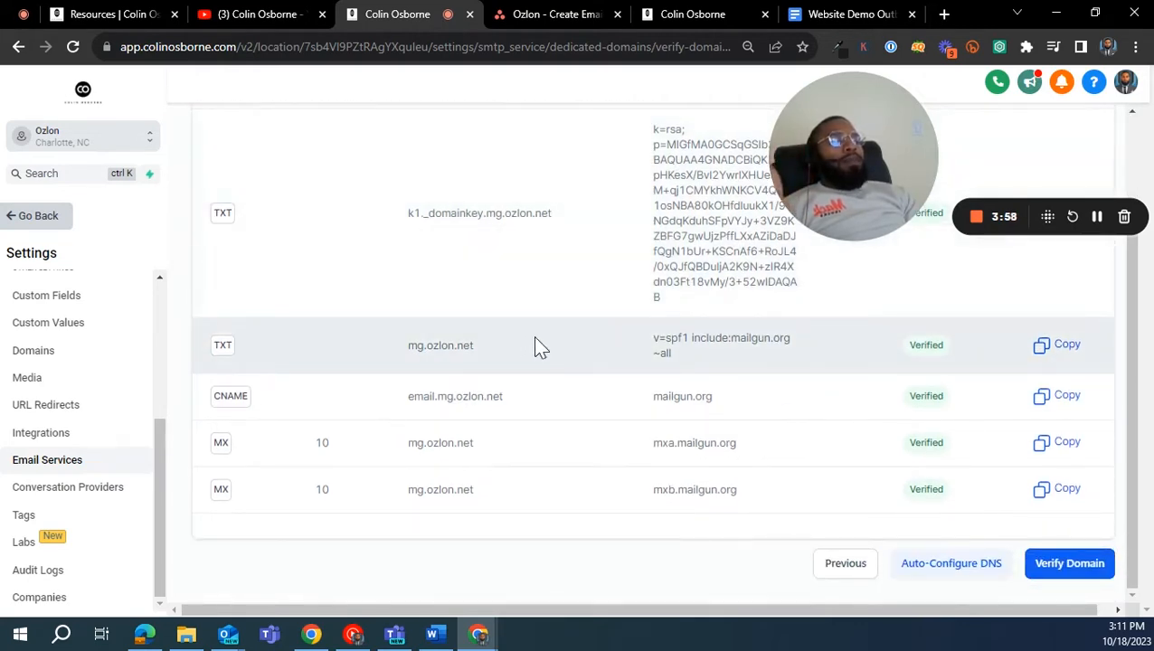
scroll(538, 302, up, 2)
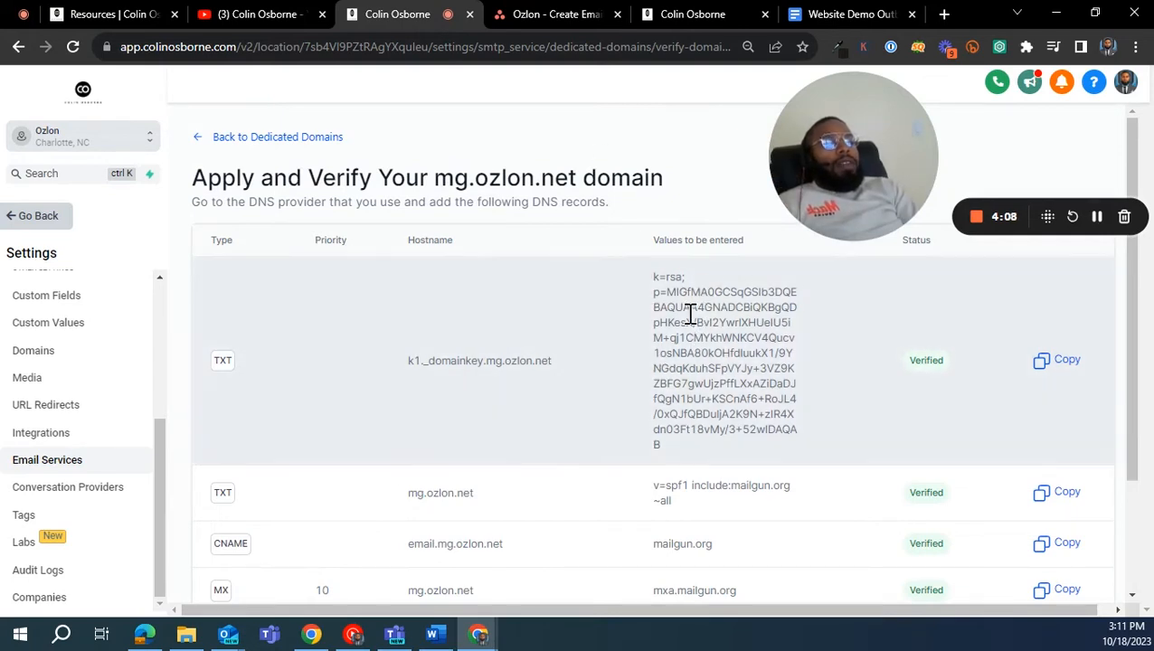
scroll(694, 298, down, 2)
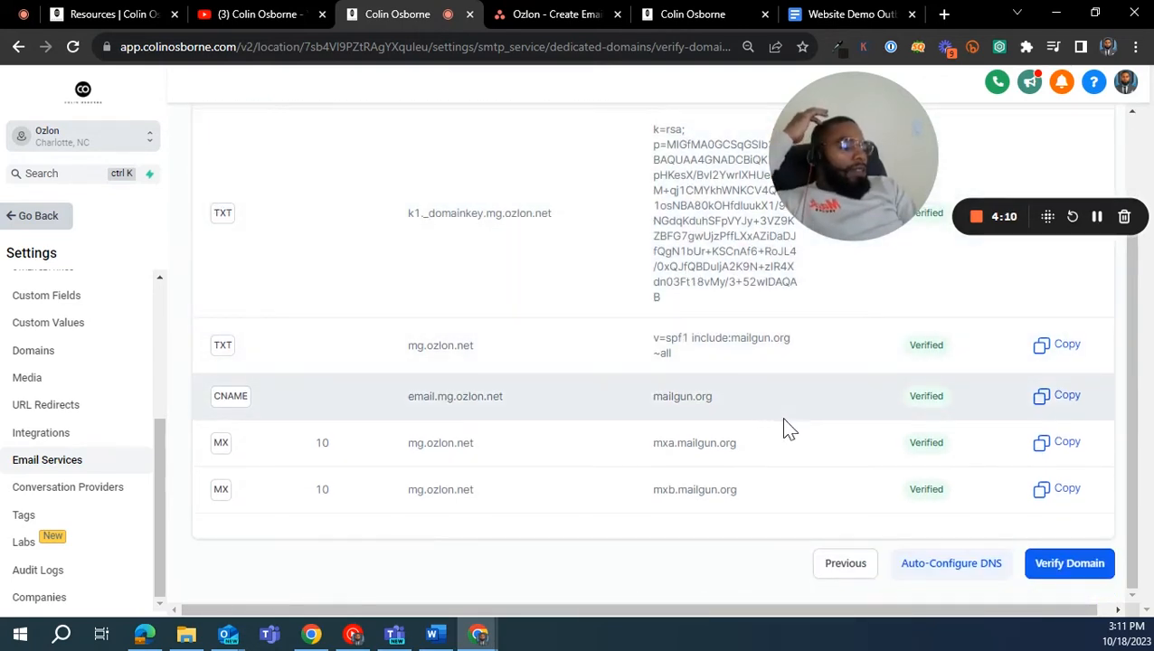
click(1052, 562)
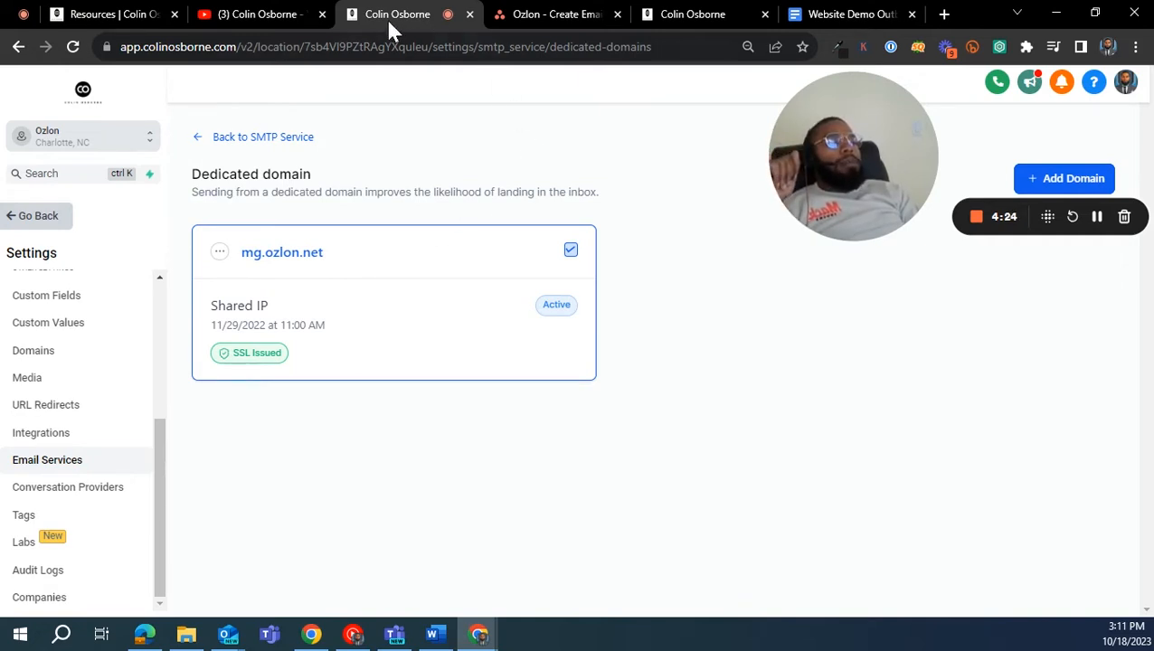
- View the website's 1 on 1 Help page and return to the dedicated domain settings
click(92, 17)
click(837, 127)
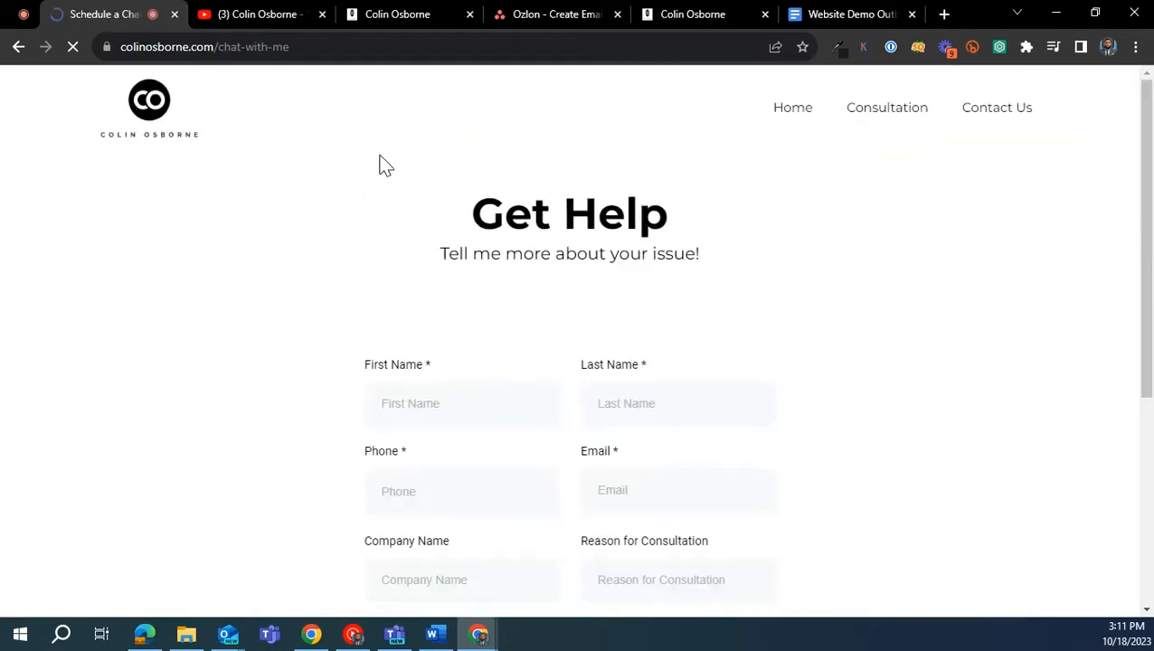
click(425, 15)
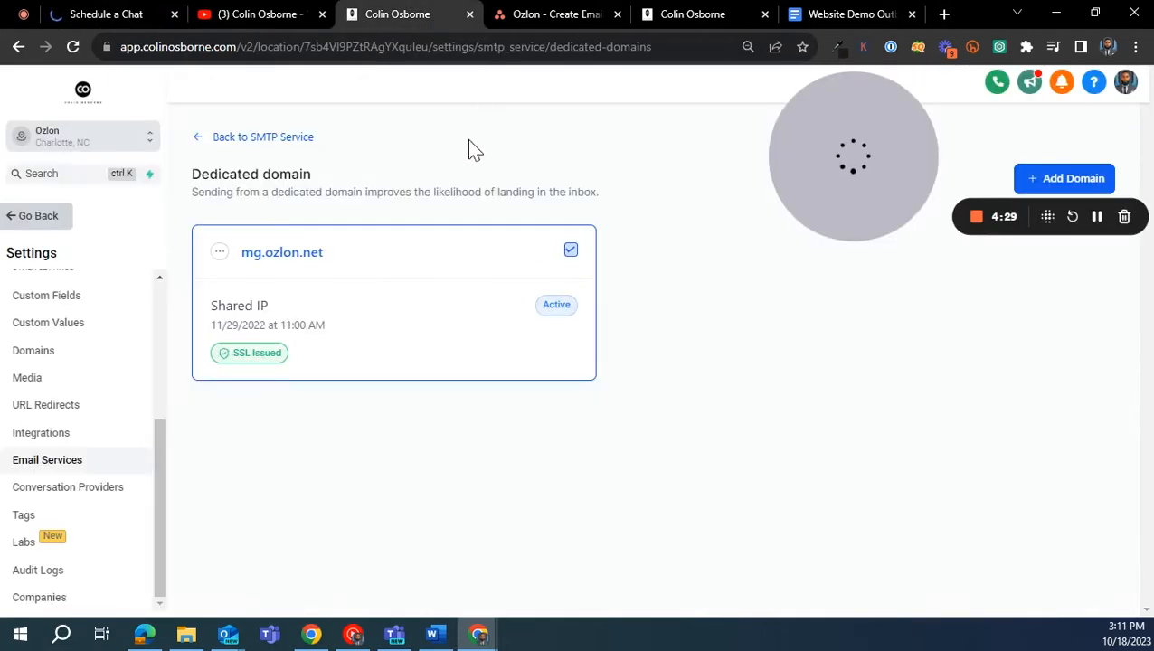
- Examine the Reply & Forward settings, including the forwarding address options and the note on reply tracking
click(241, 138)
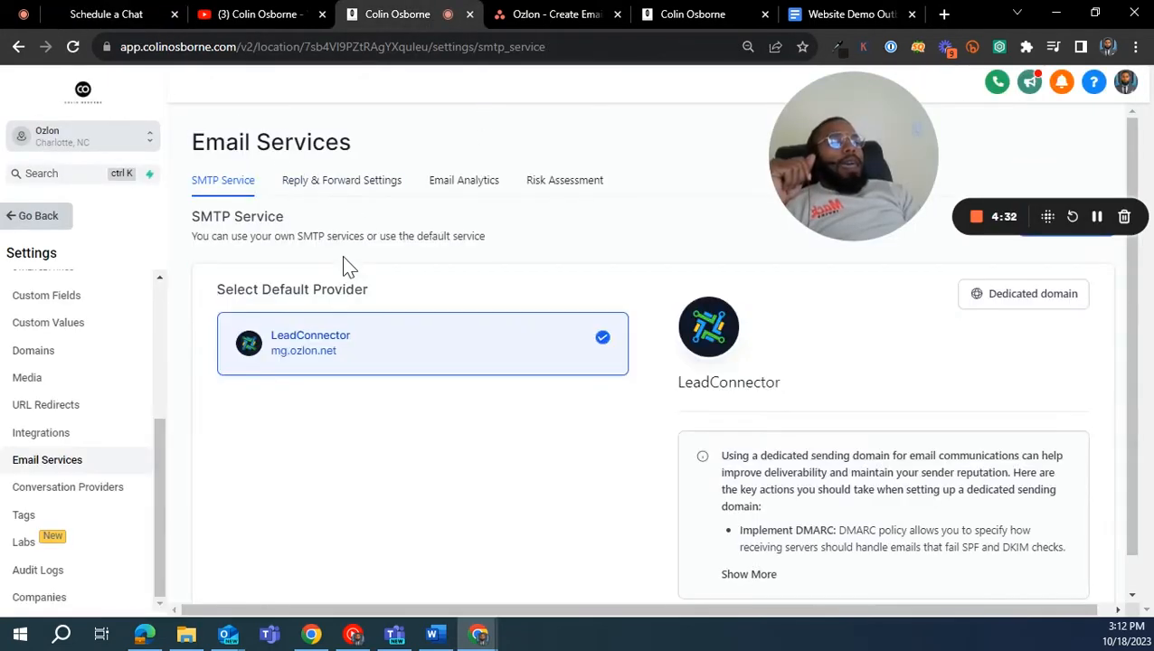
click(351, 183)
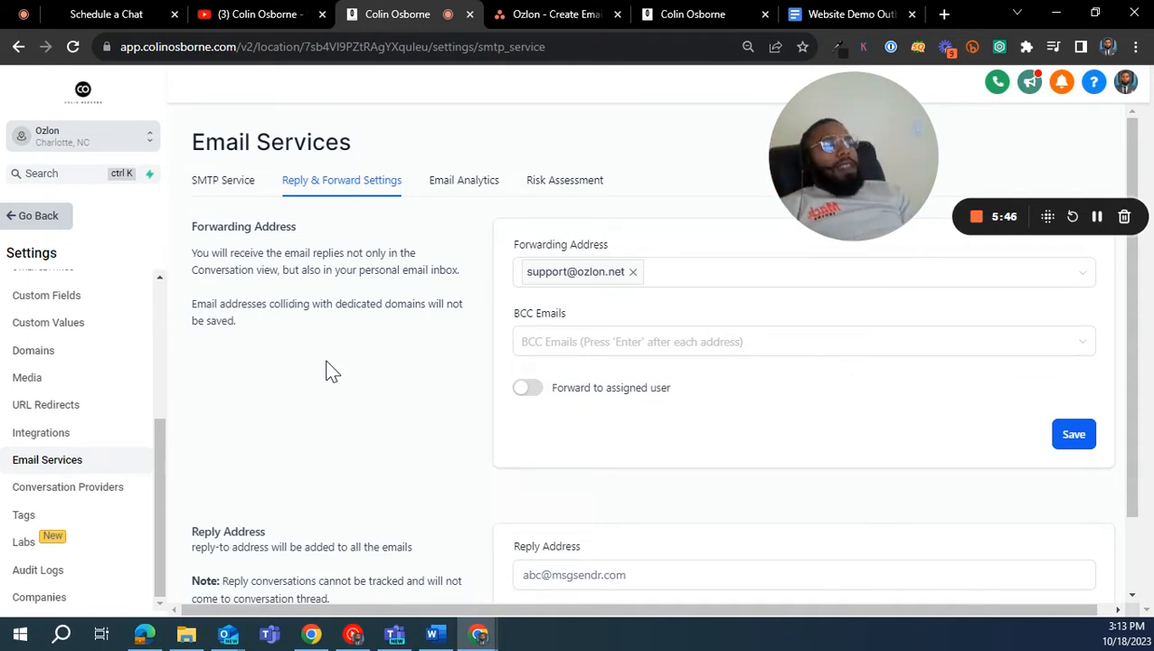
scroll(331, 366, down, 1)
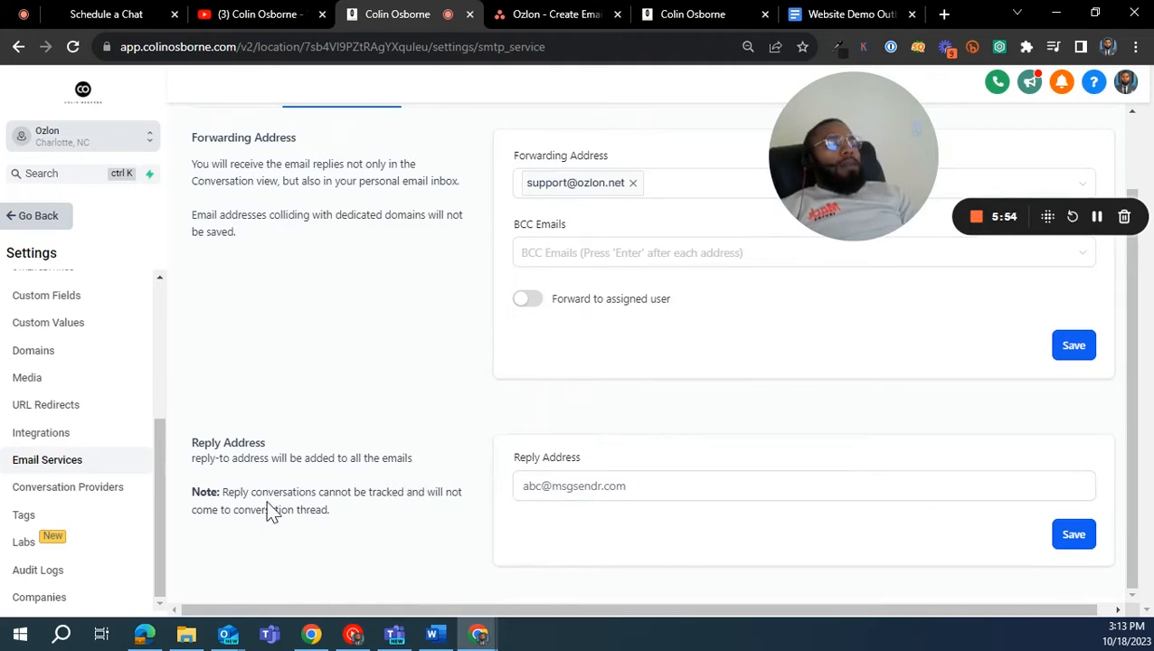
drag(226, 494, 477, 494)
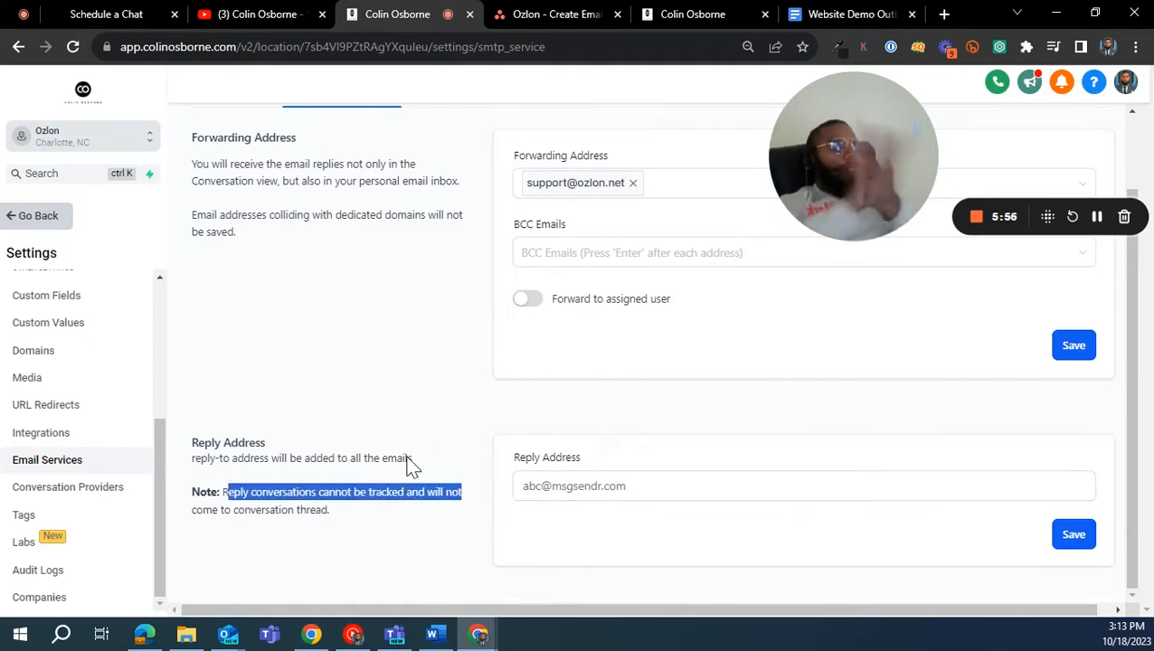
scroll(466, 380, up, 1)
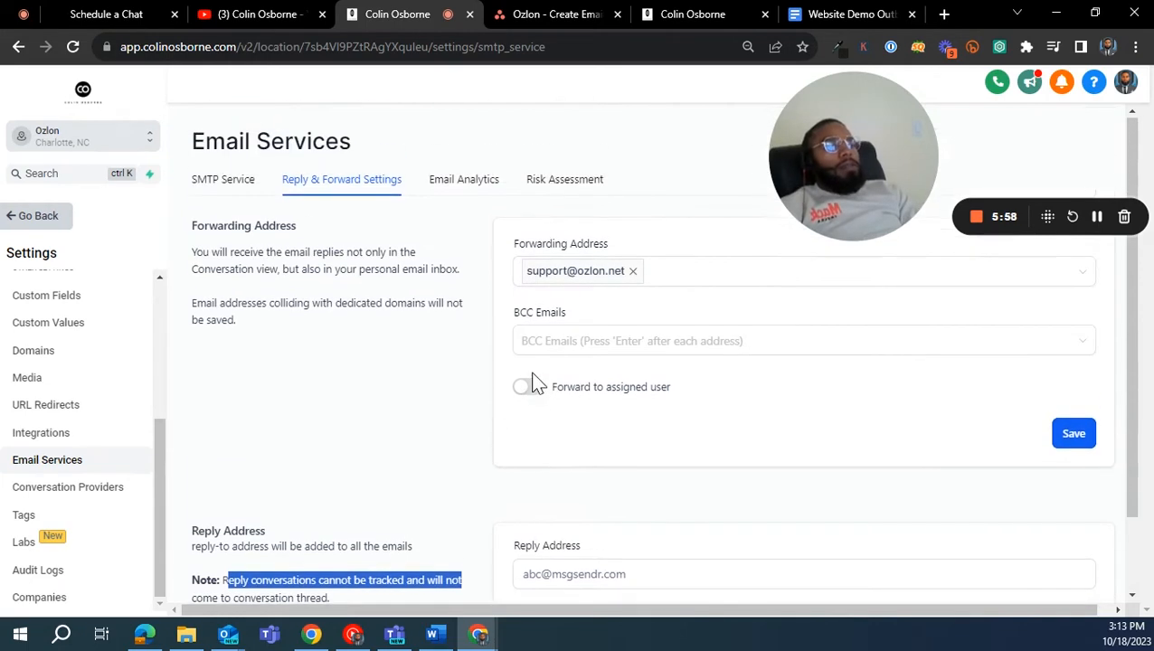
click(466, 425)
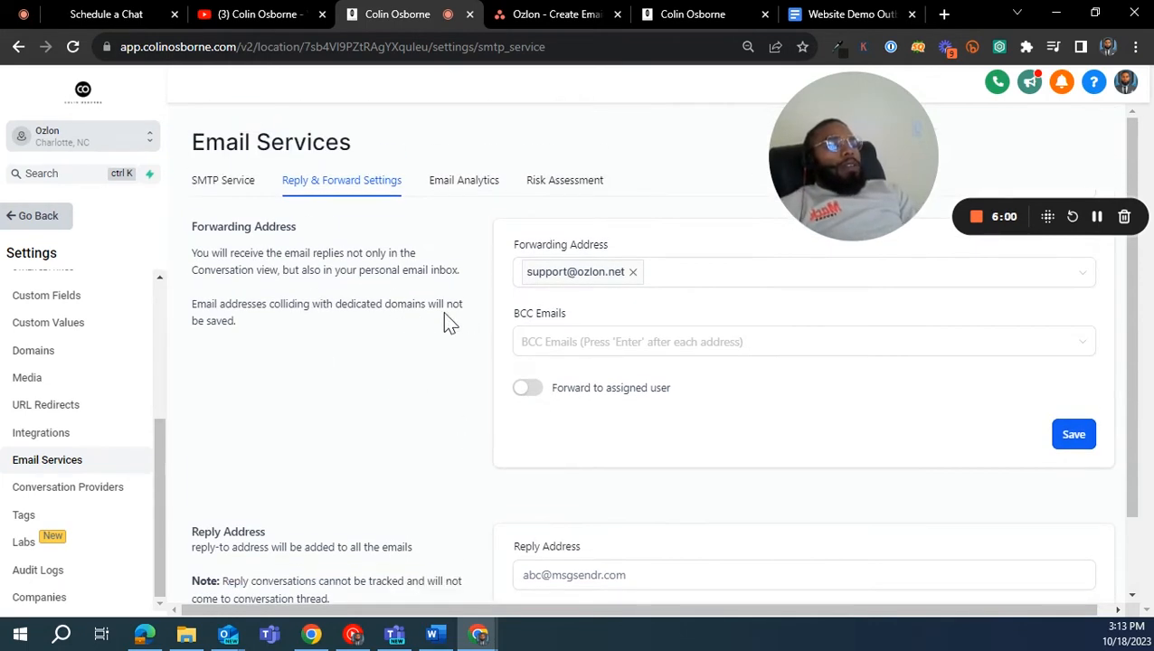
- Look at the email analytics and the risk assessment under Email Services
click(462, 186)
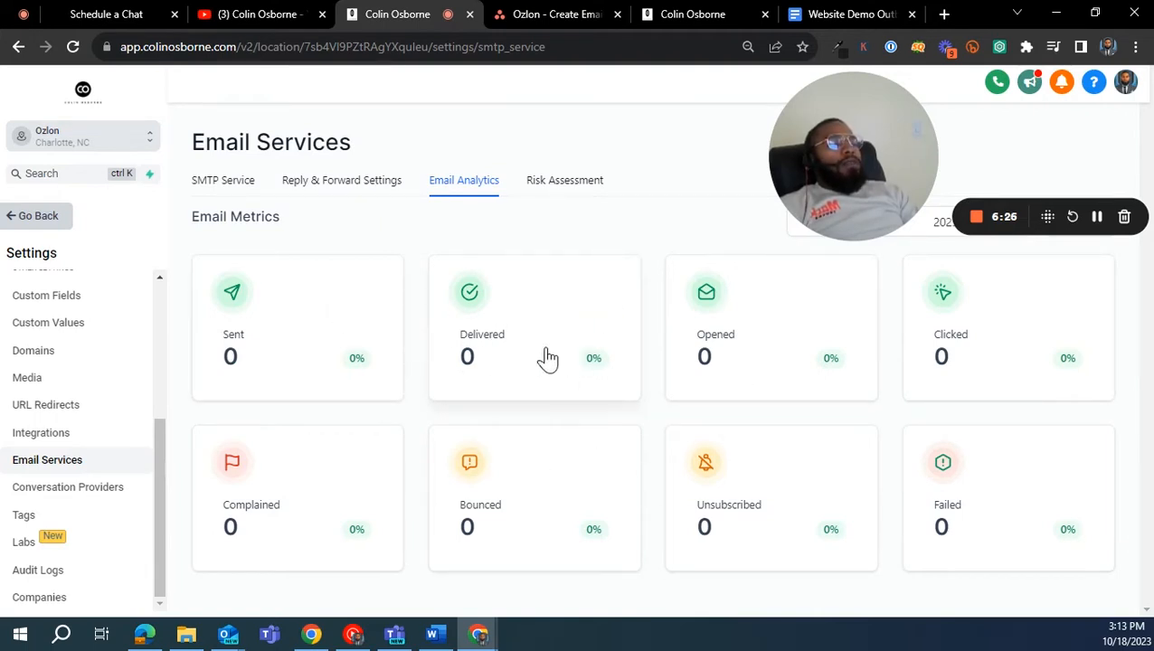
click(551, 184)
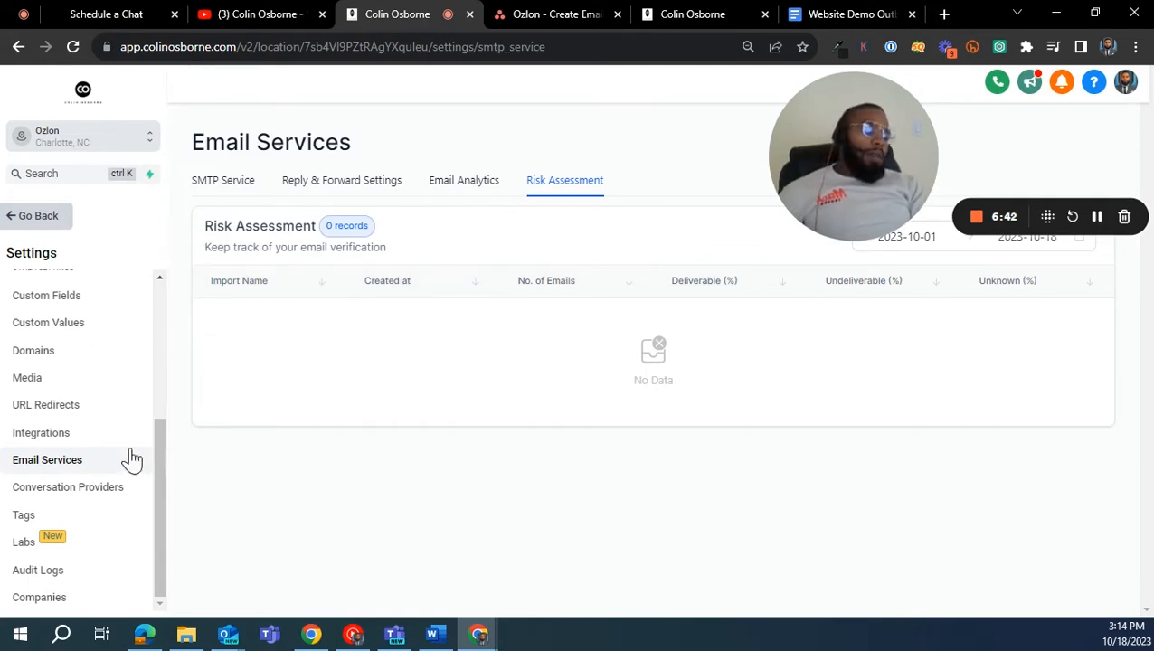
- Leave the settings and view the list of marketing email templates
click(48, 219)
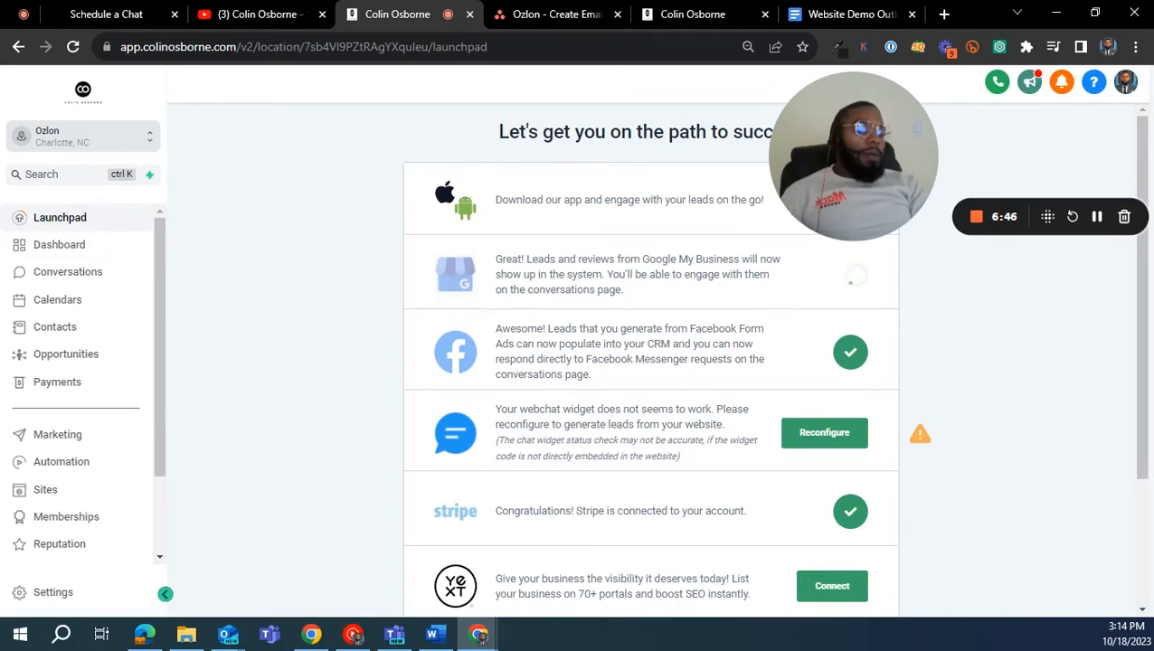
click(79, 437)
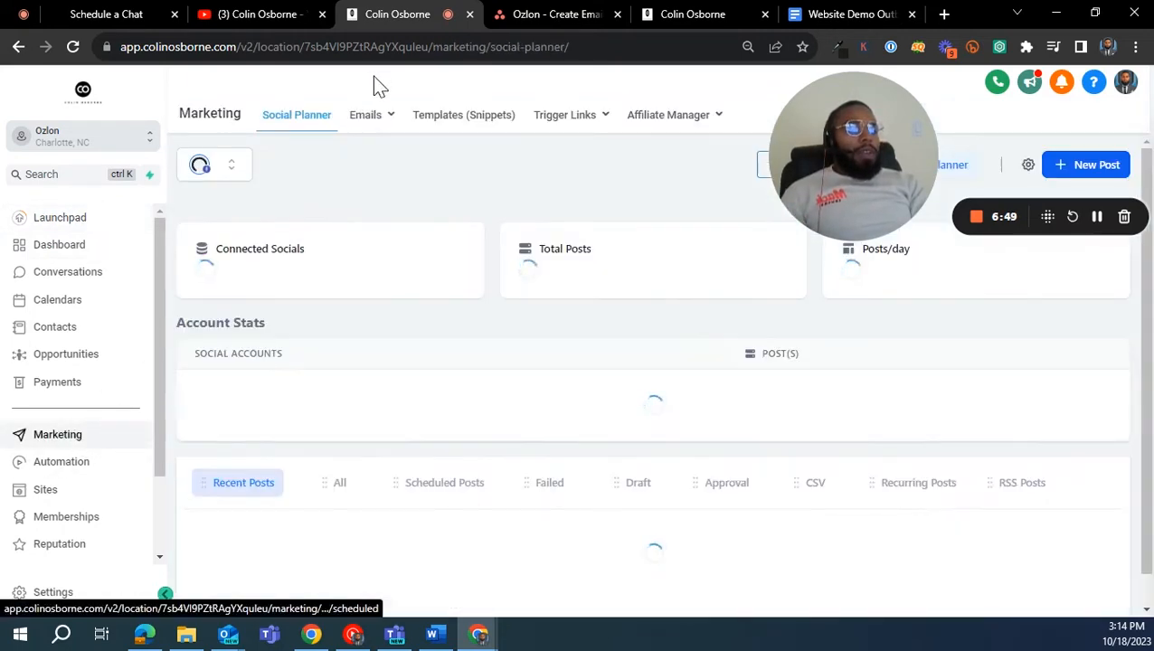
mouse_move(384, 120)
click(374, 152)
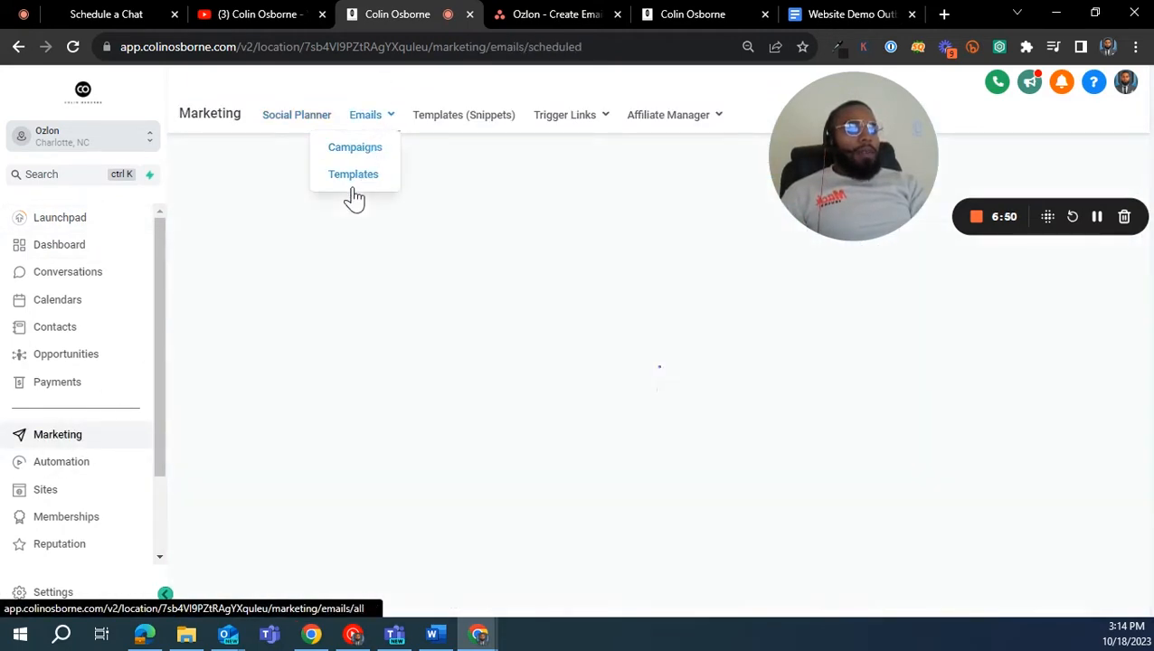
click(364, 177)
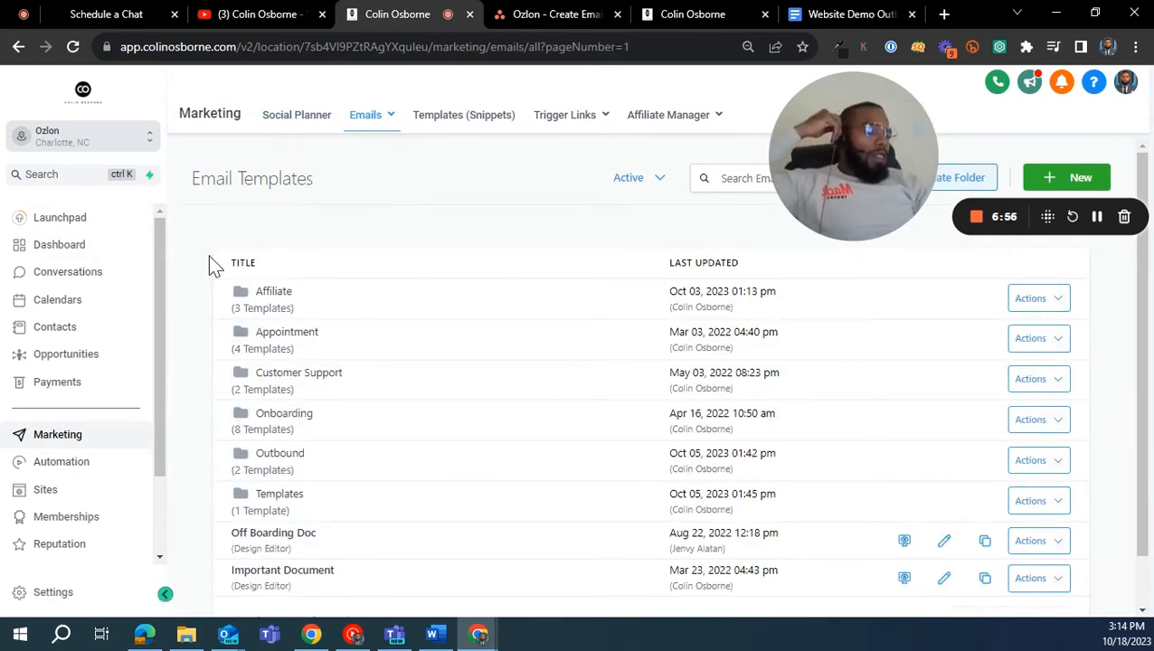
- Open the email campaigns list and start creating a new campaign
mouse_move(363, 129)
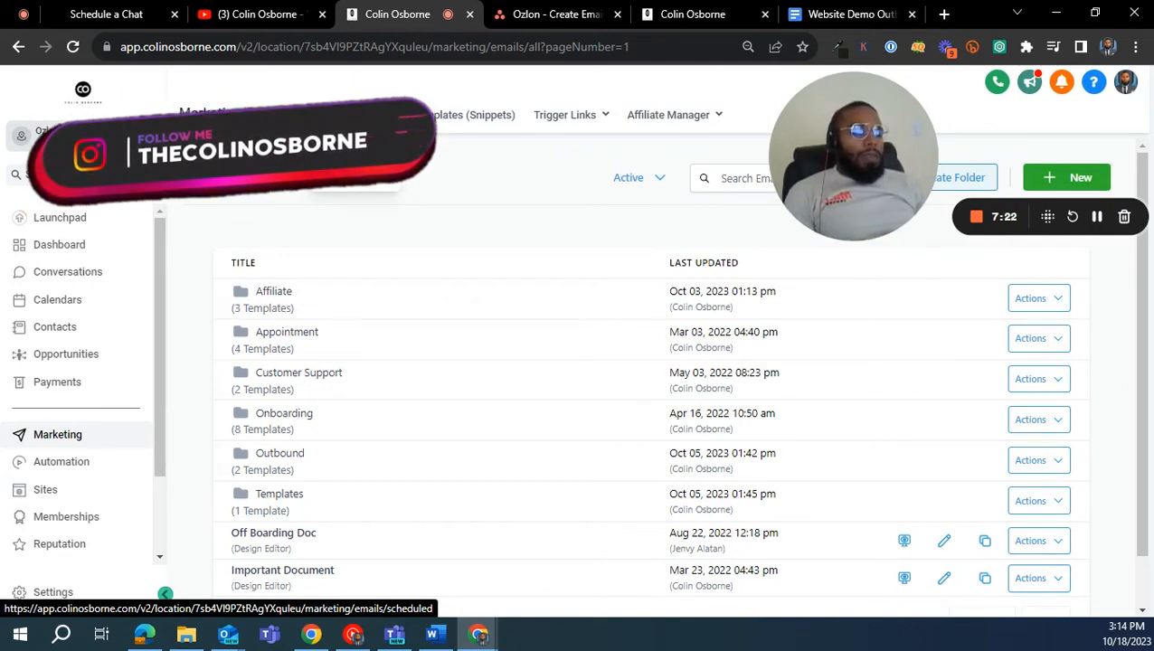
click(348, 159)
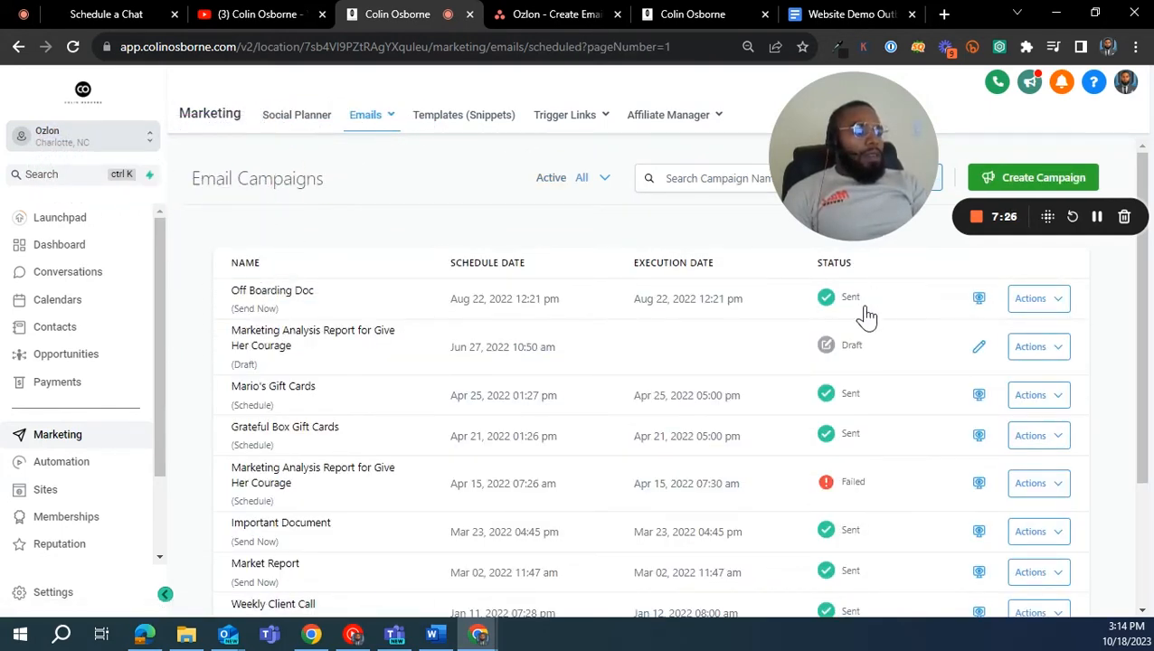
click(1002, 178)
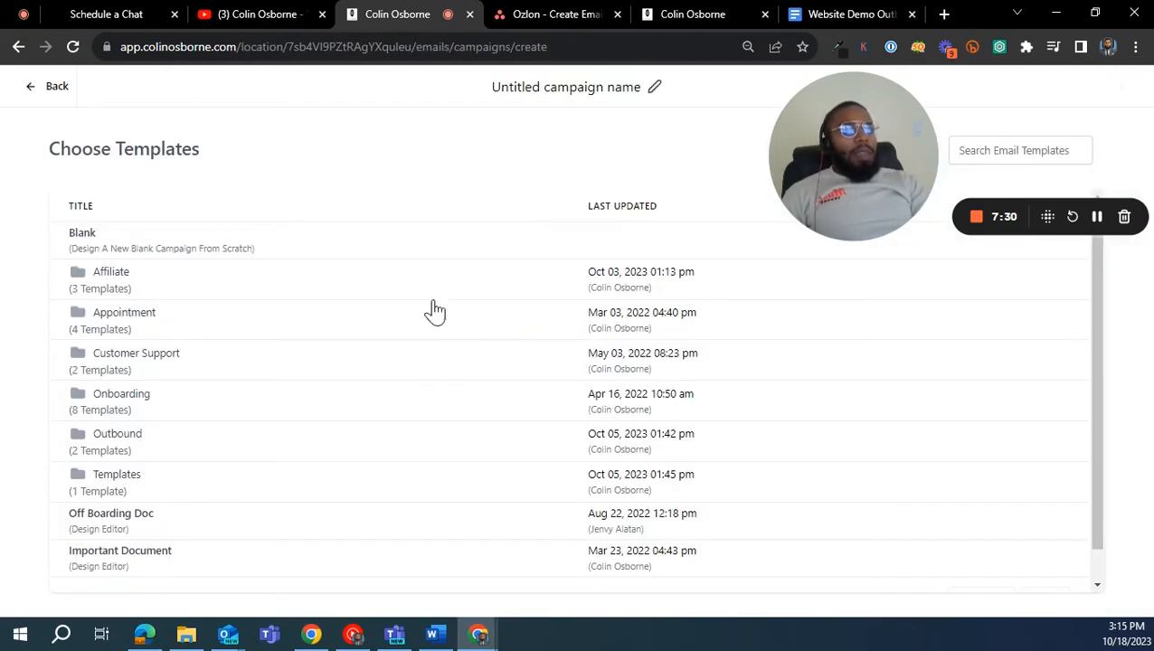
- Leave the new campaign and open the Outbound template from the Outbound folder of the email templates
click(53, 87)
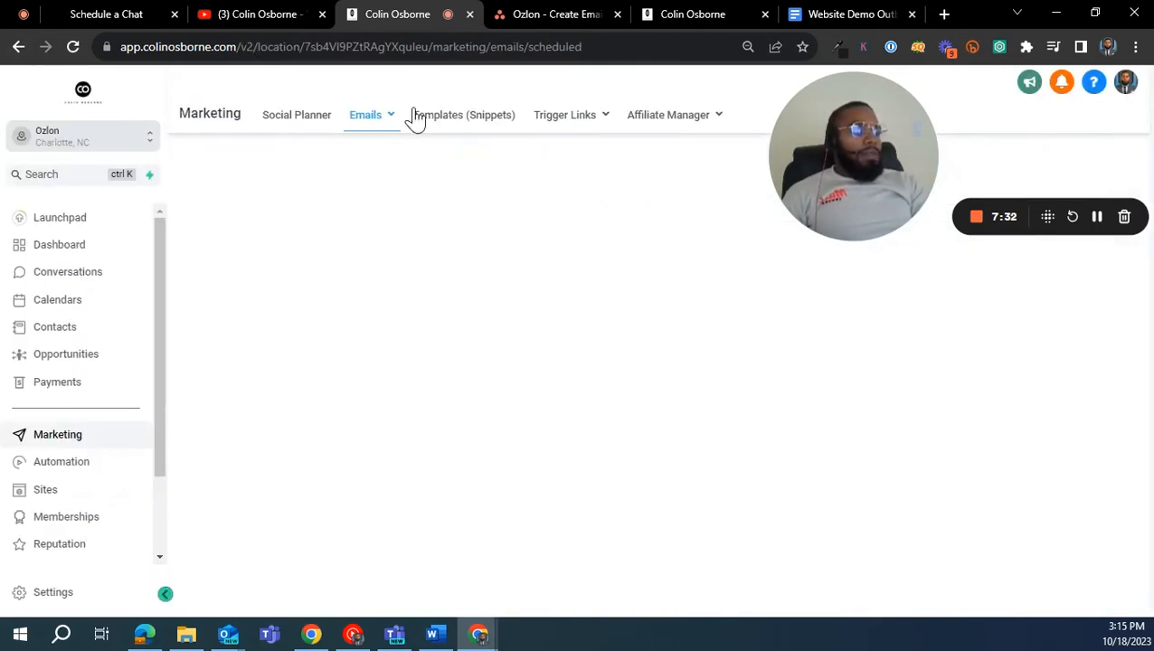
mouse_move(413, 118)
click(374, 180)
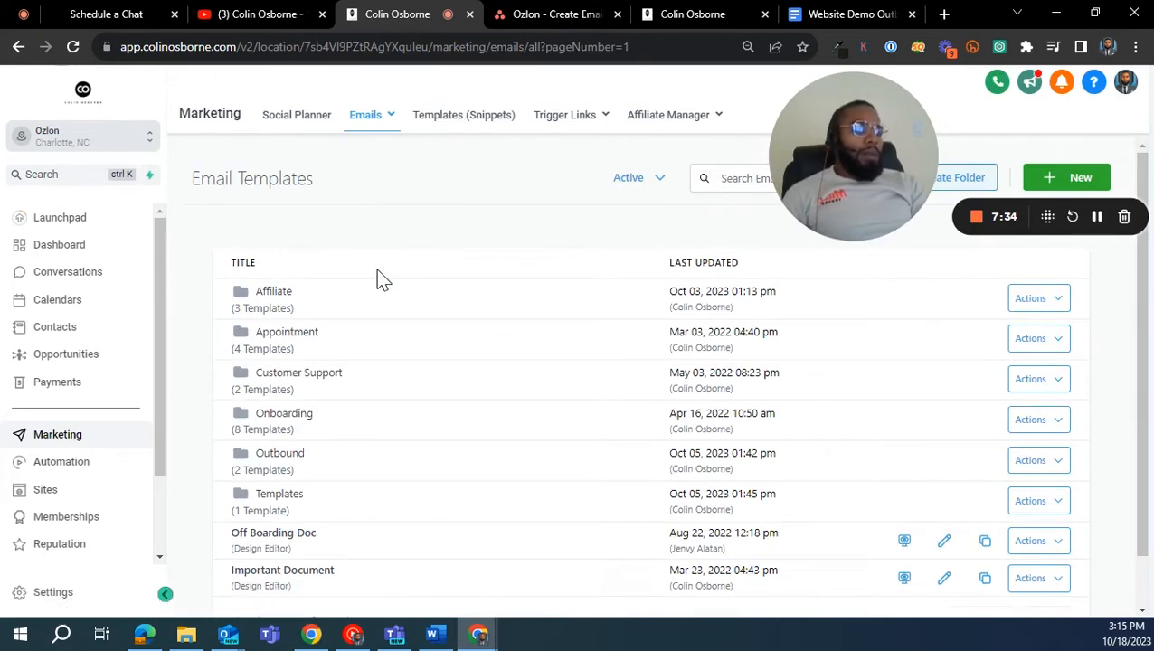
click(307, 456)
click(261, 328)
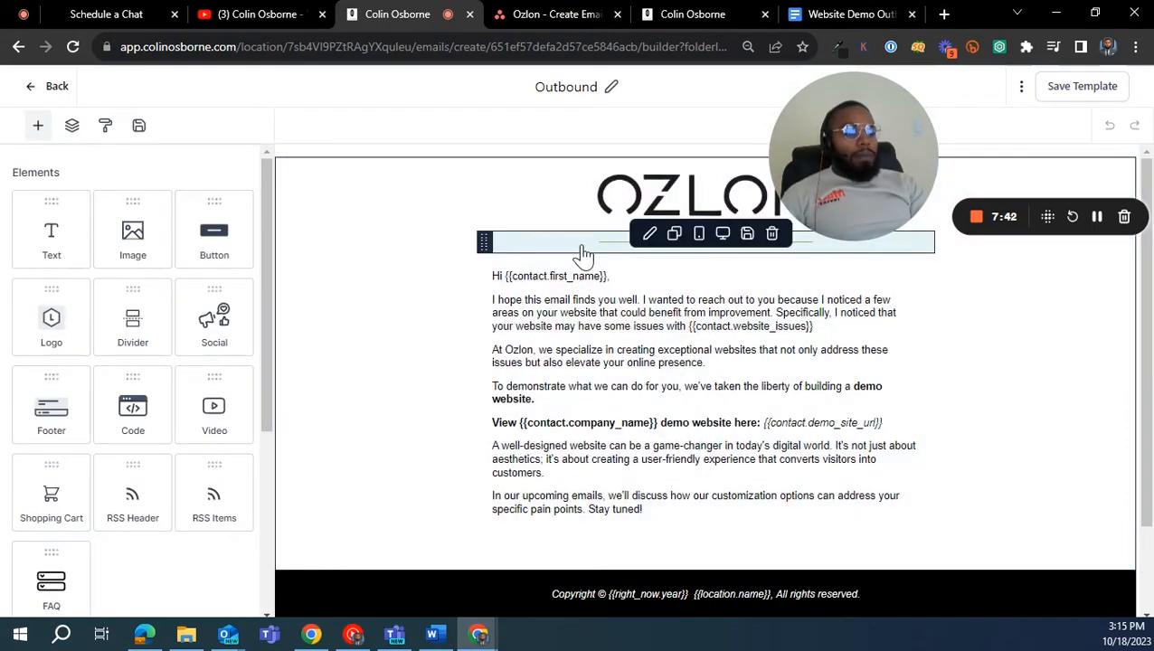
click(583, 255)
scroll(665, 283, down, 1)
scroll(564, 364, up, 1)
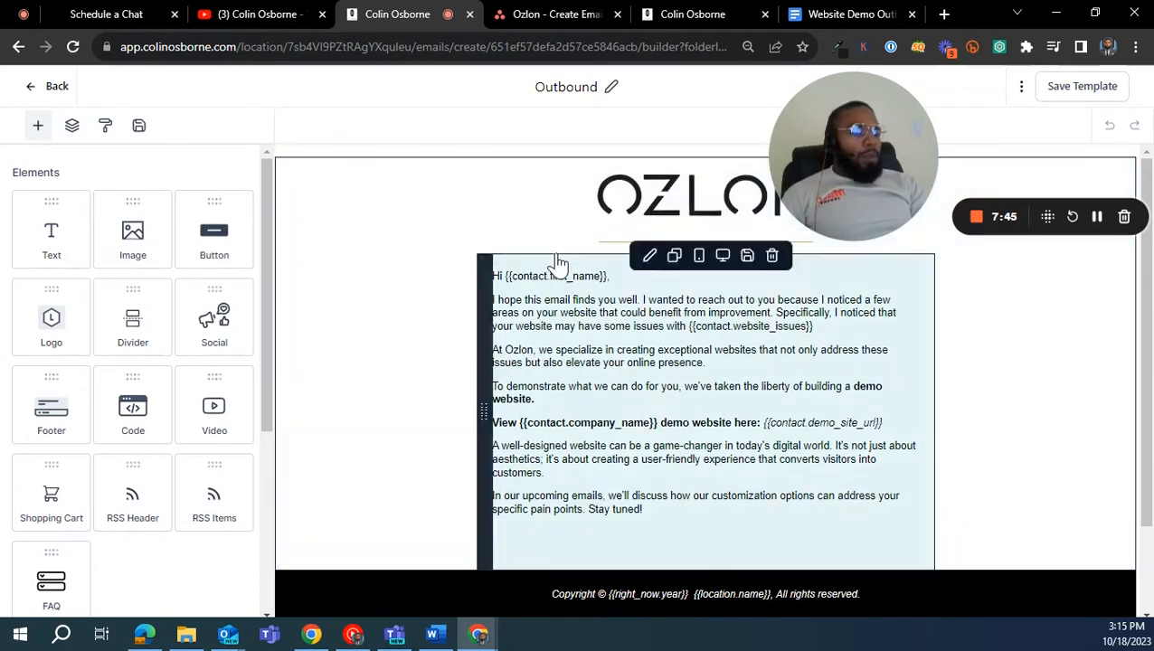
click(522, 203)
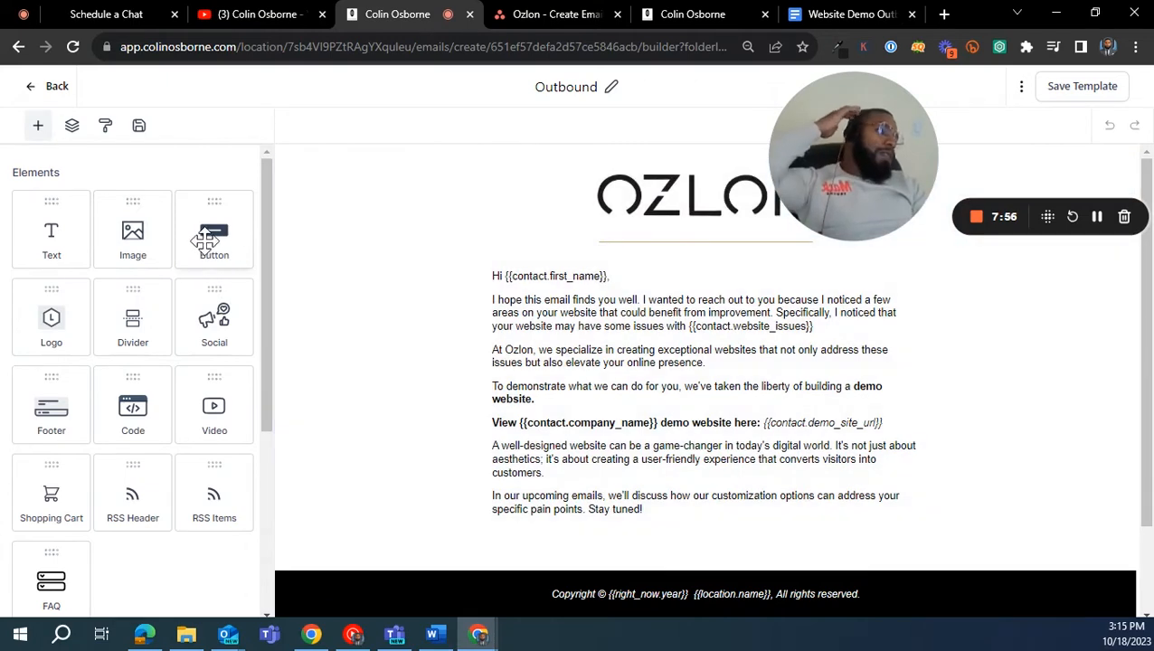
- Add a button element above the greeting and try the File and Telephone actions for it
drag(214, 226, 692, 389)
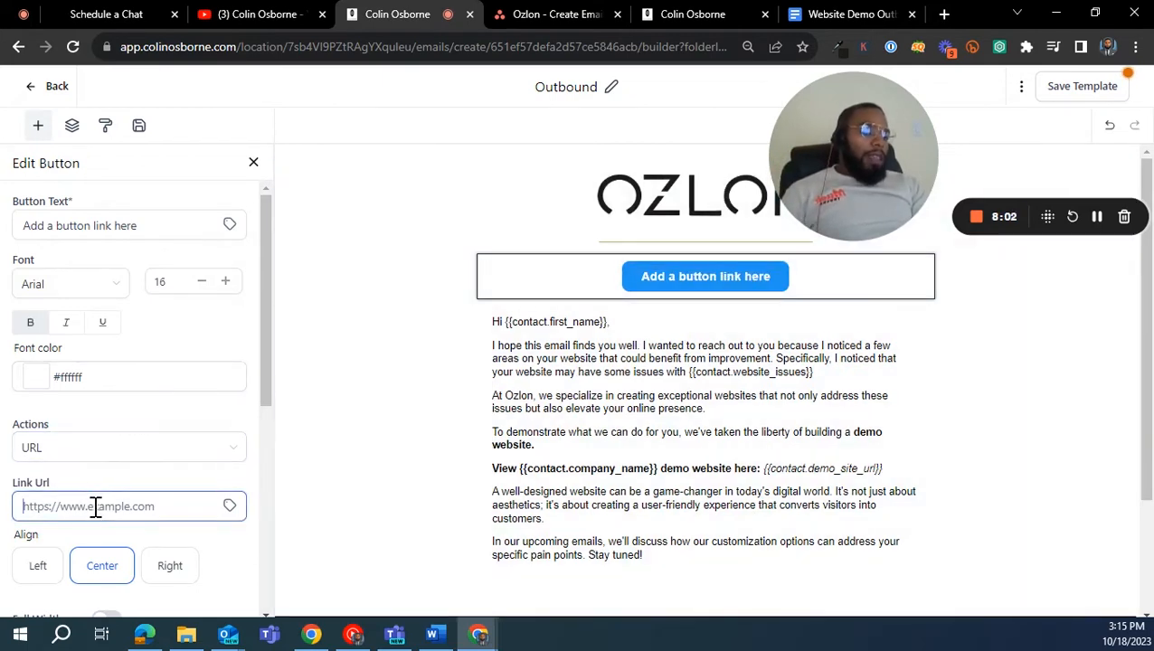
click(95, 452)
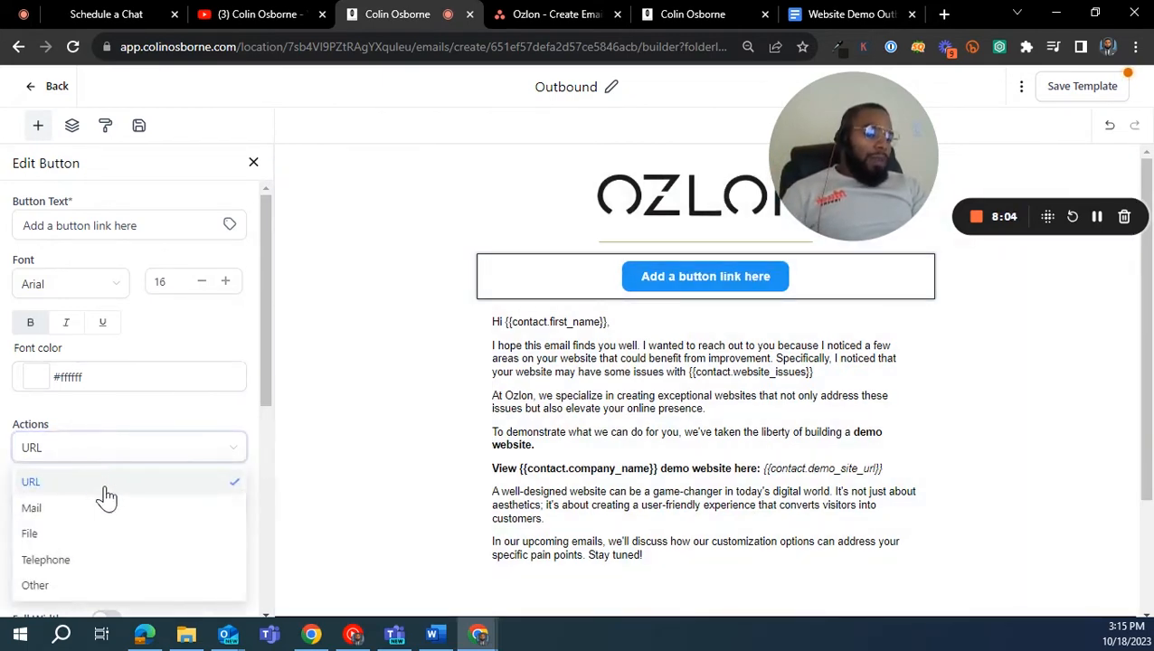
click(54, 536)
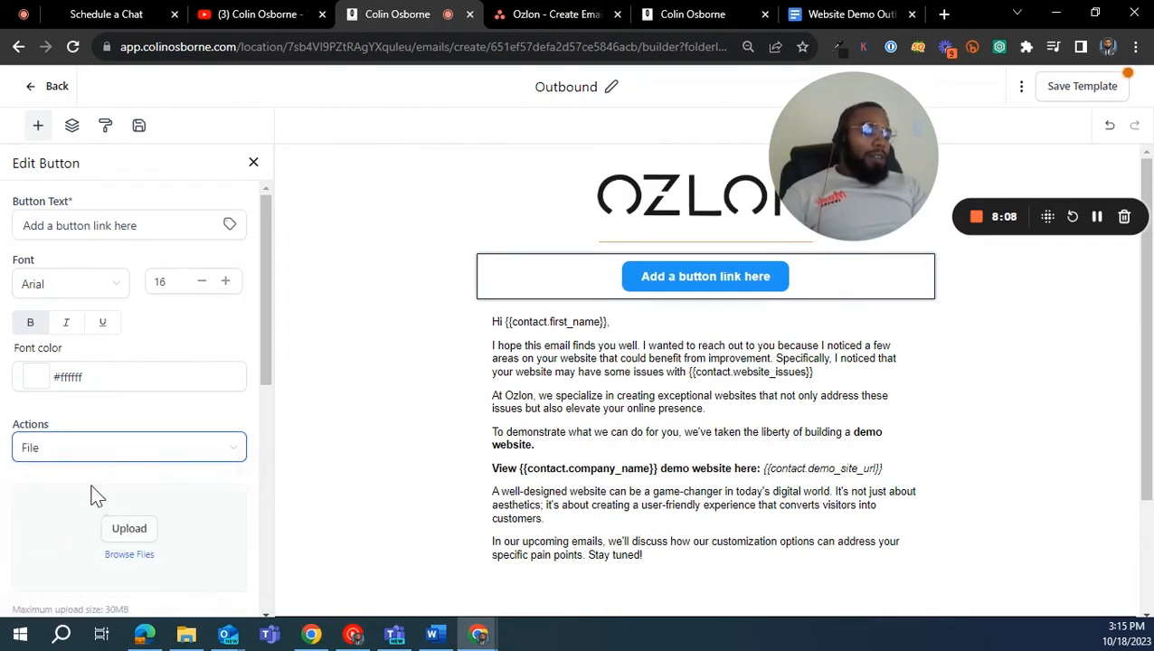
click(168, 447)
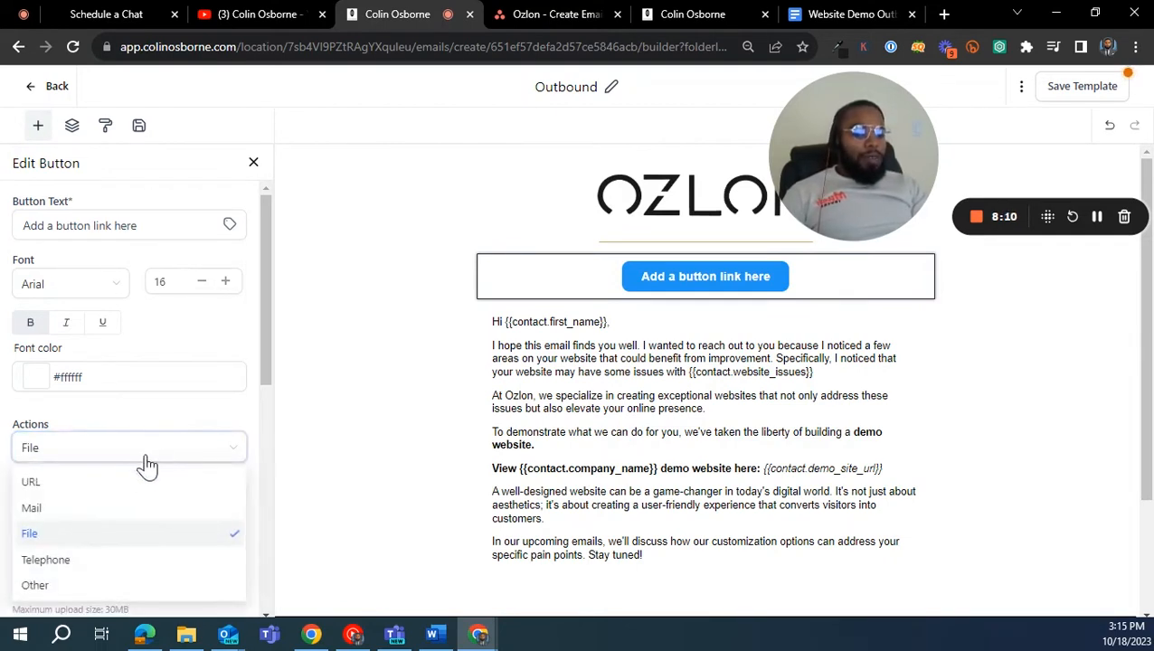
click(91, 561)
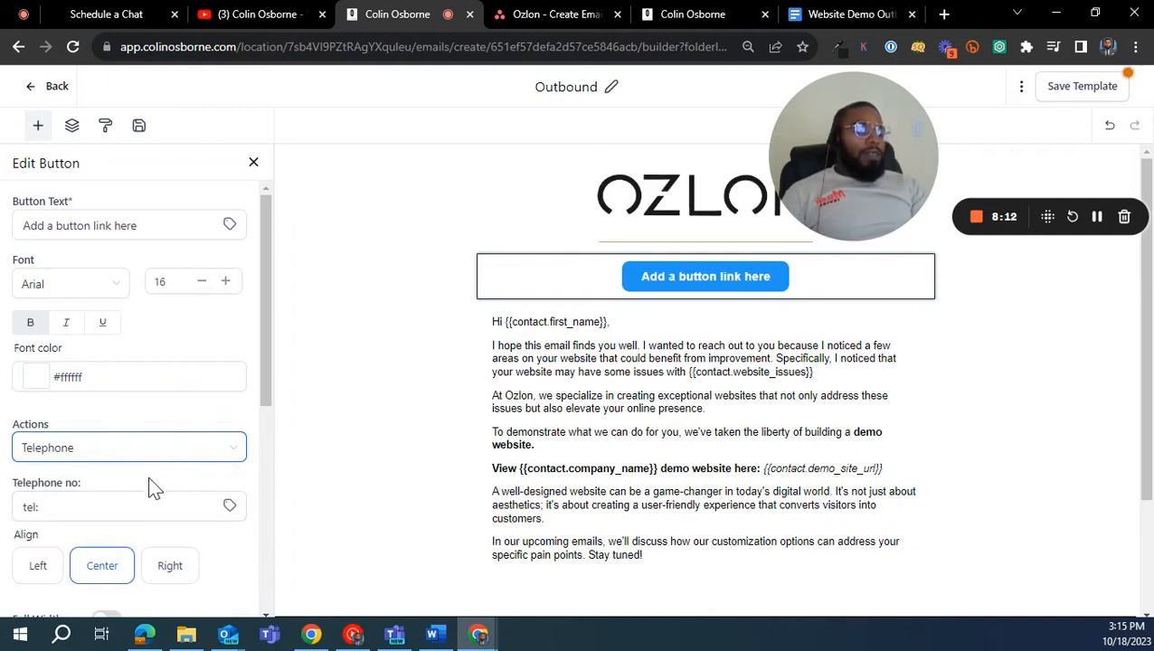
- Set the button's action to Other and look through the custom value categories
click(215, 446)
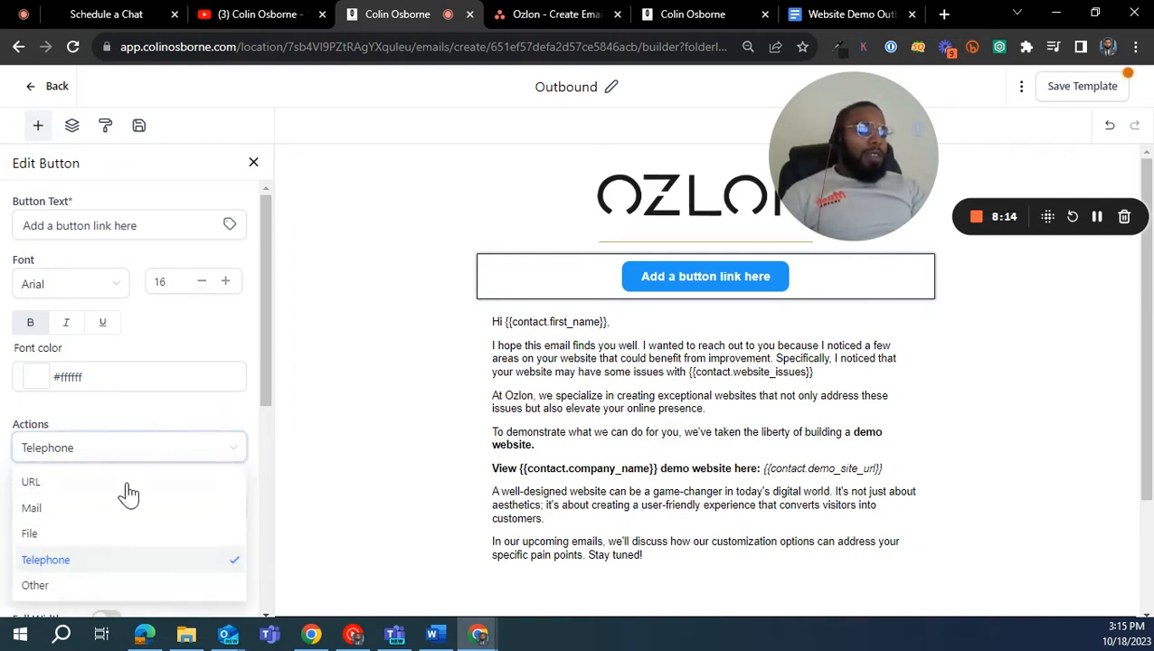
click(79, 585)
click(110, 512)
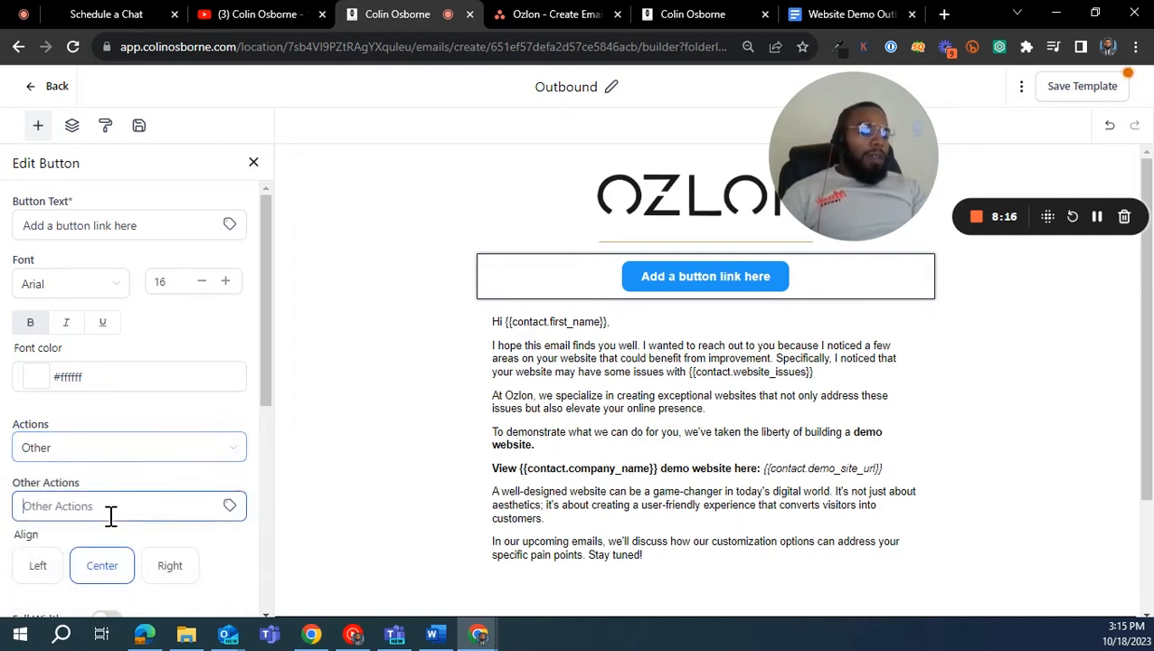
click(231, 507)
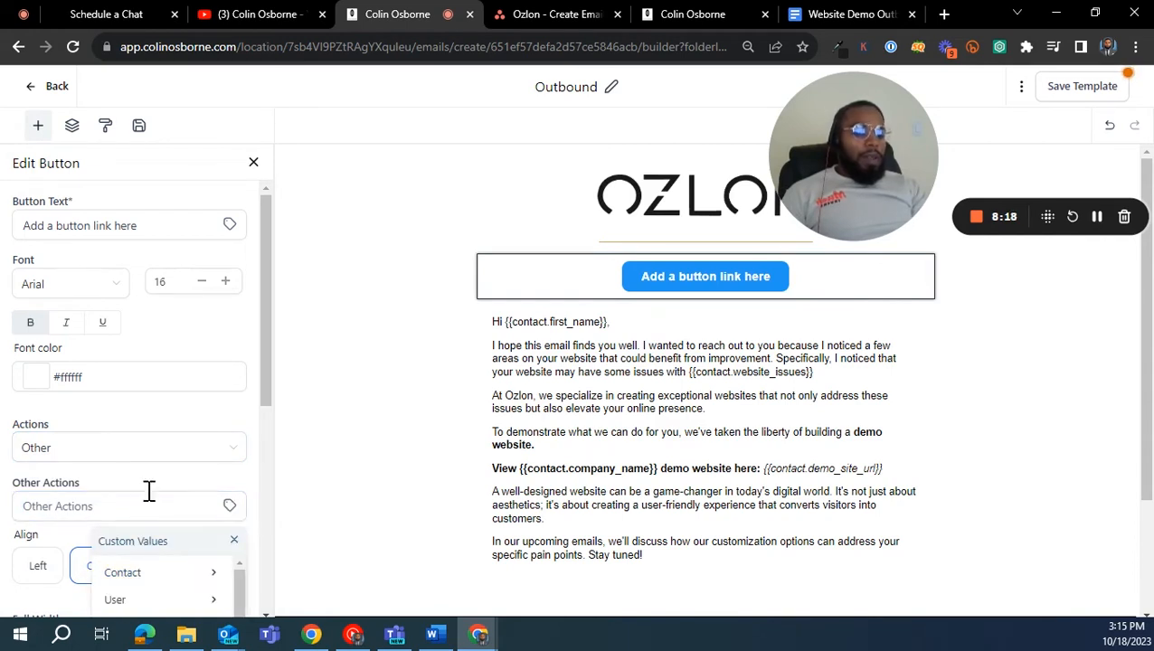
scroll(149, 491, down, 3)
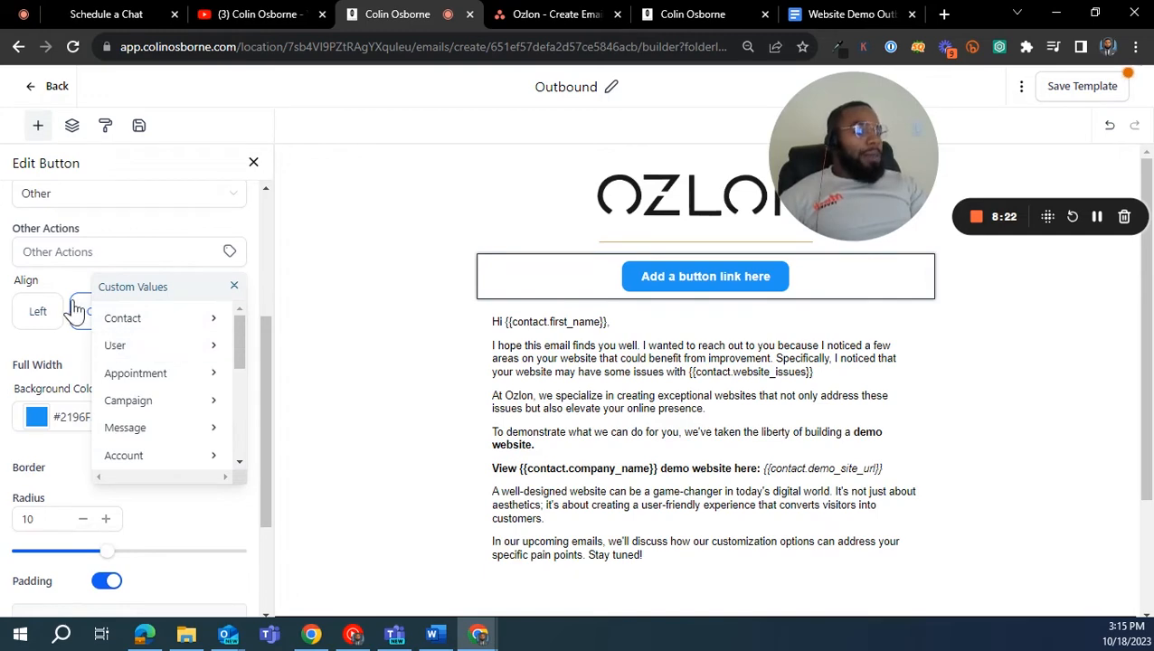
scroll(152, 412, down, 5)
scroll(156, 400, up, 8)
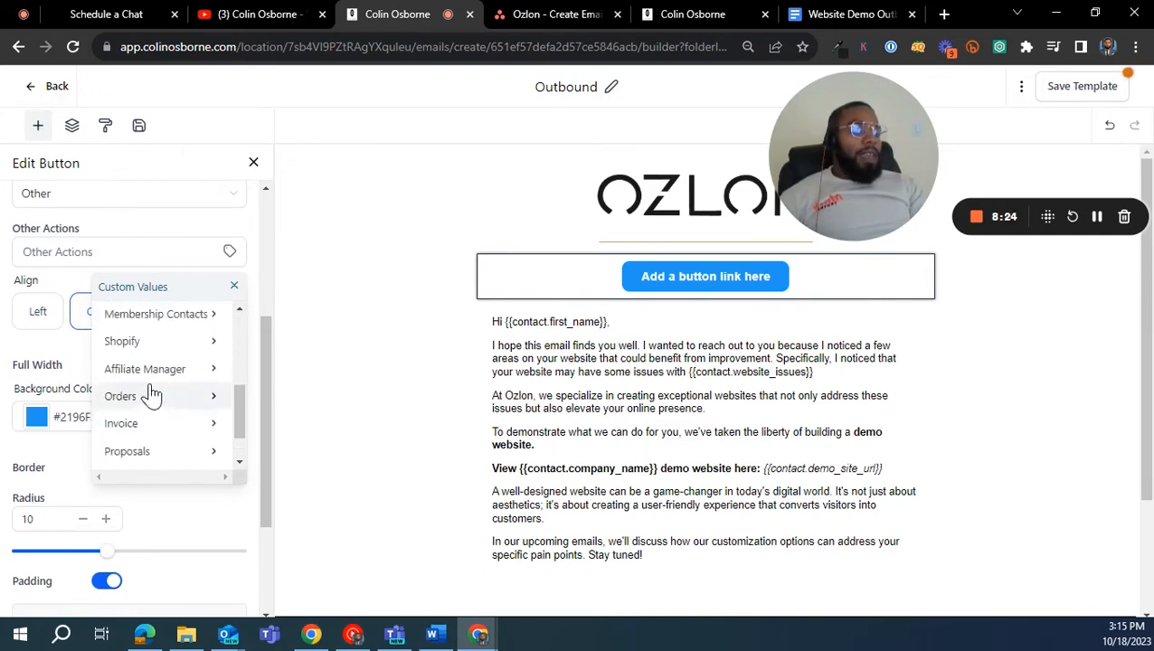
- Search the contact custom fields for "demo" and insert Demo Site URL as the button's other action
click(206, 572)
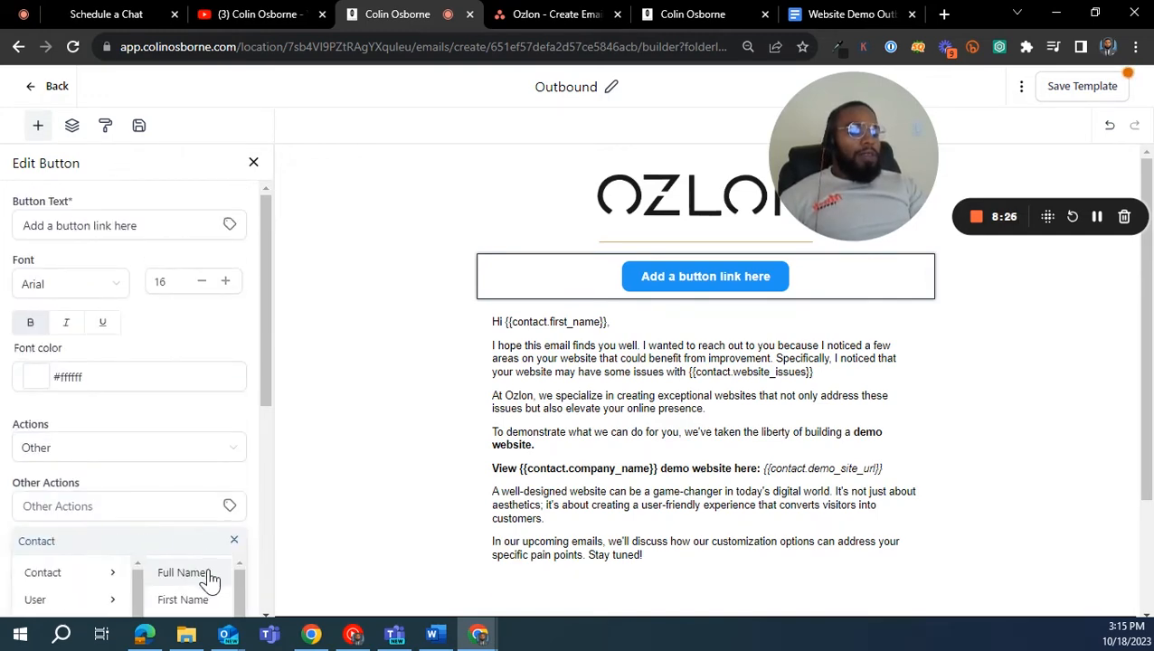
scroll(219, 553, down, 3)
scroll(190, 405, down, 4)
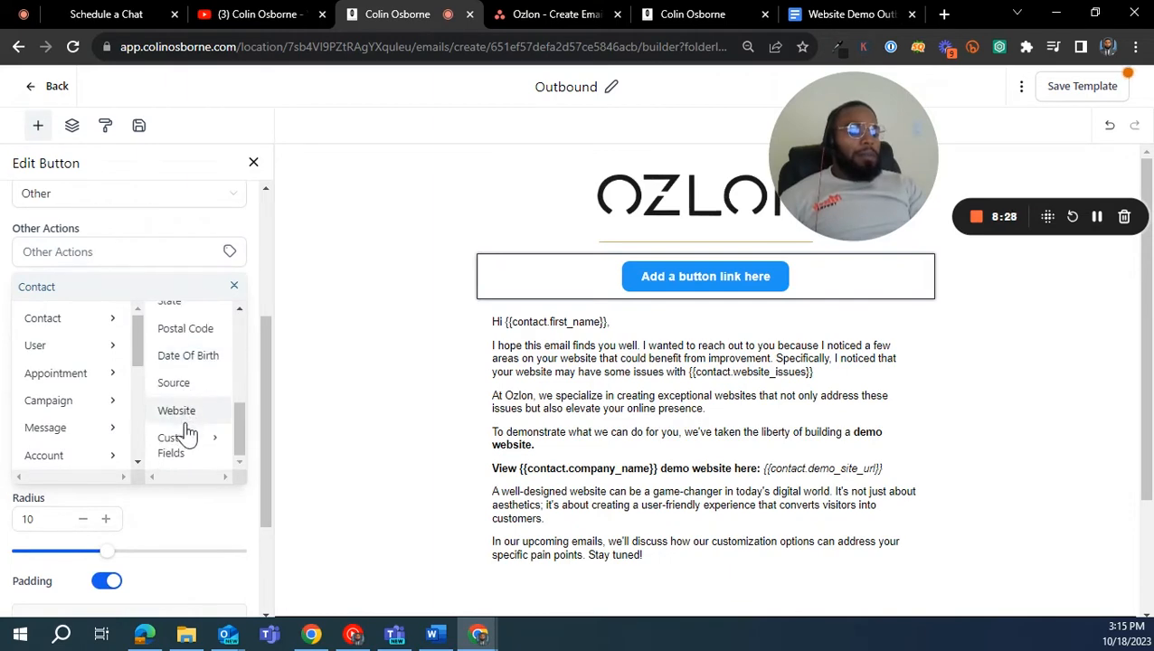
click(186, 447)
scroll(175, 392, up, 3)
scroll(234, 557, down, 3)
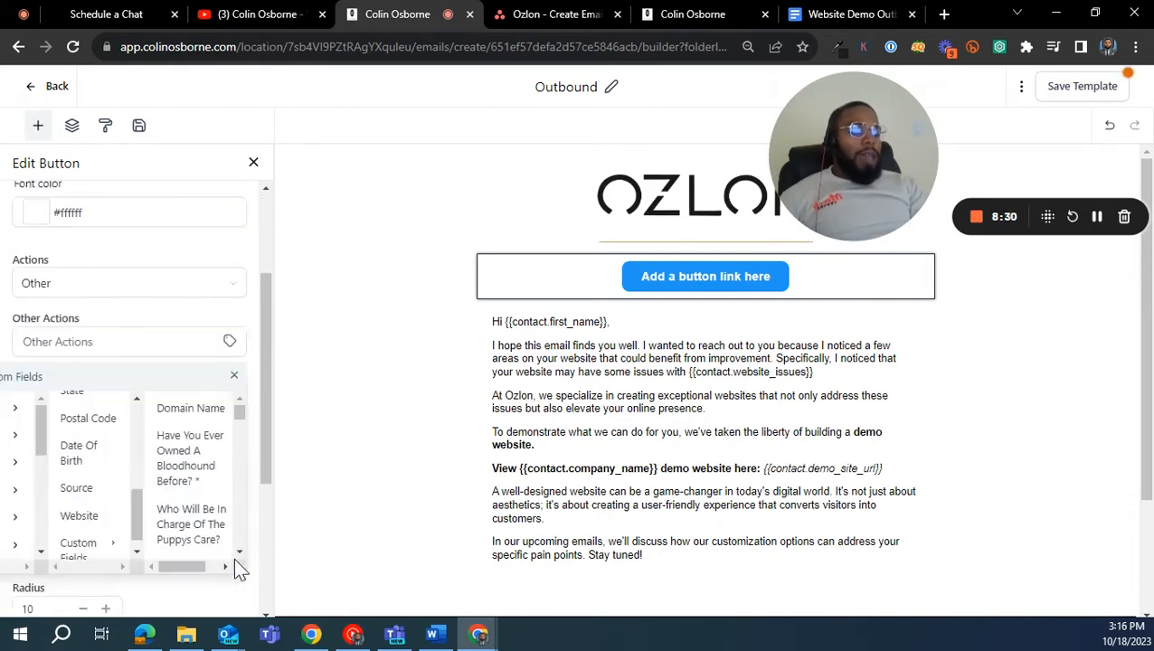
scroll(190, 389, down, 2)
scroll(190, 389, down, 8)
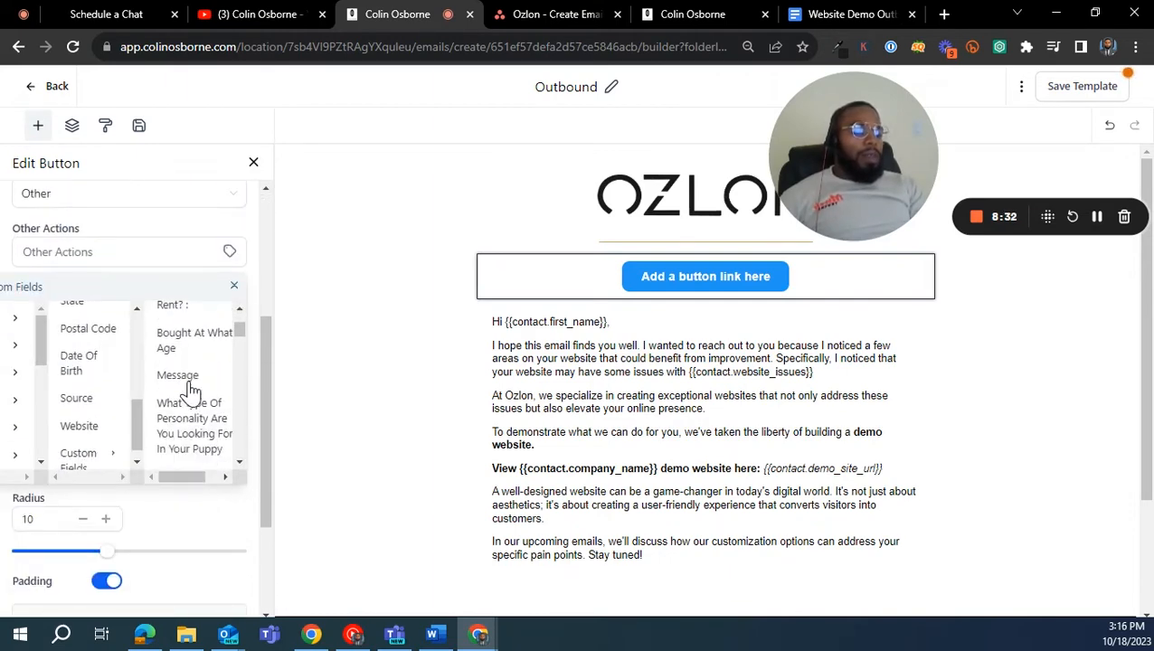
scroll(190, 391, up, 8)
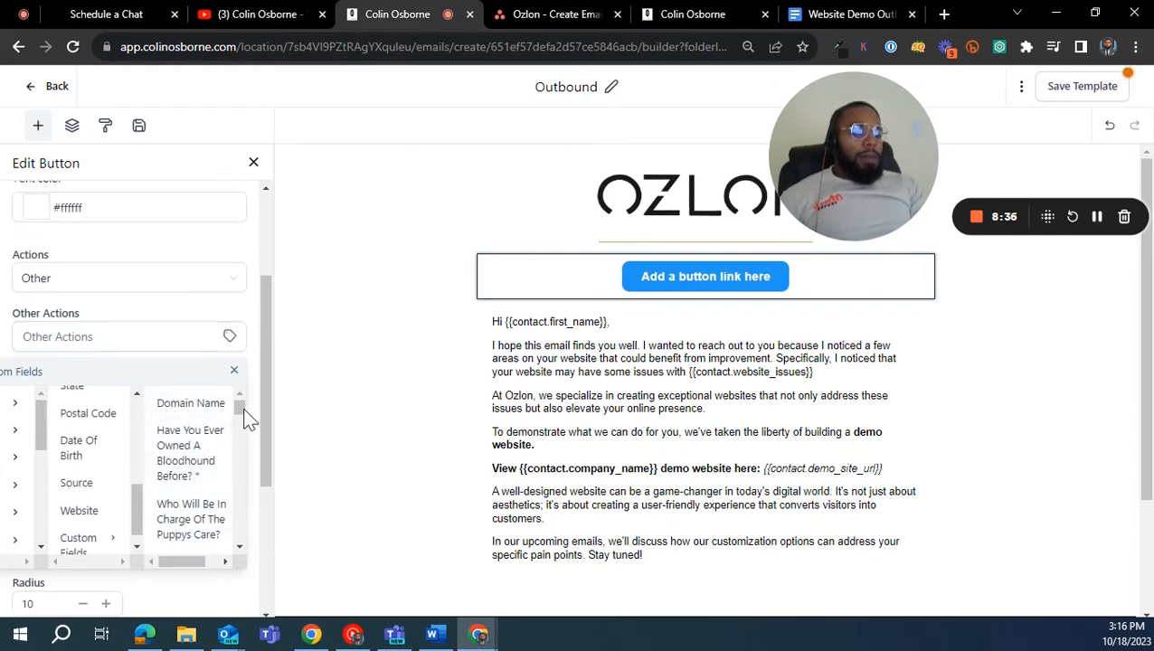
drag(239, 404, 228, 480)
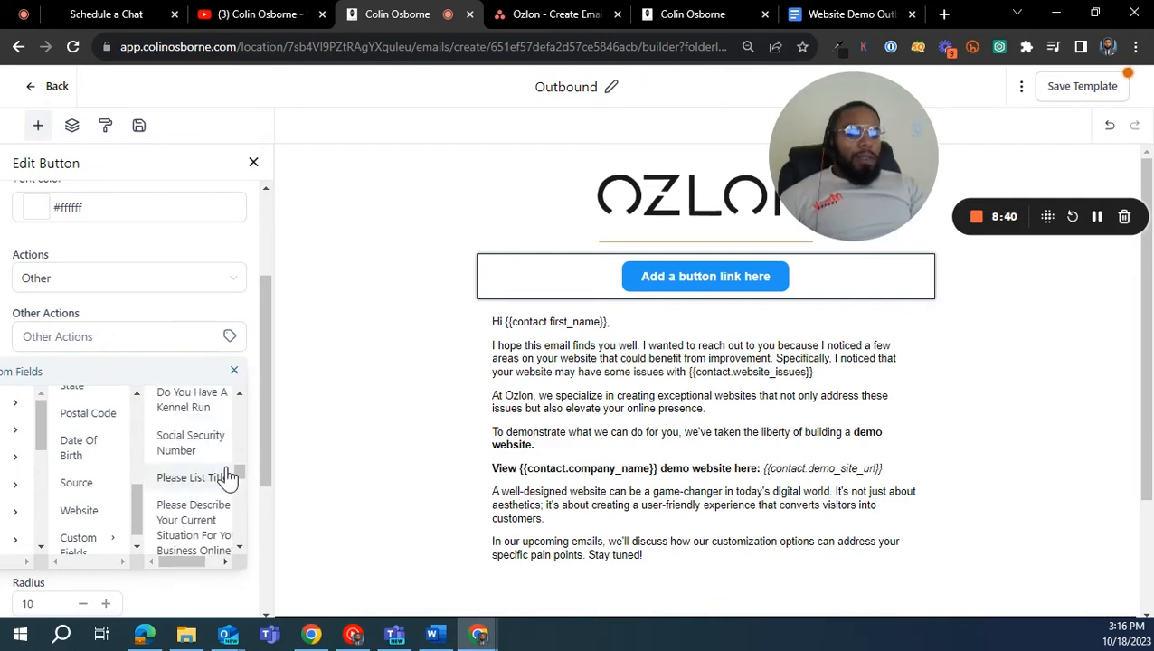
key(ctrl+f)
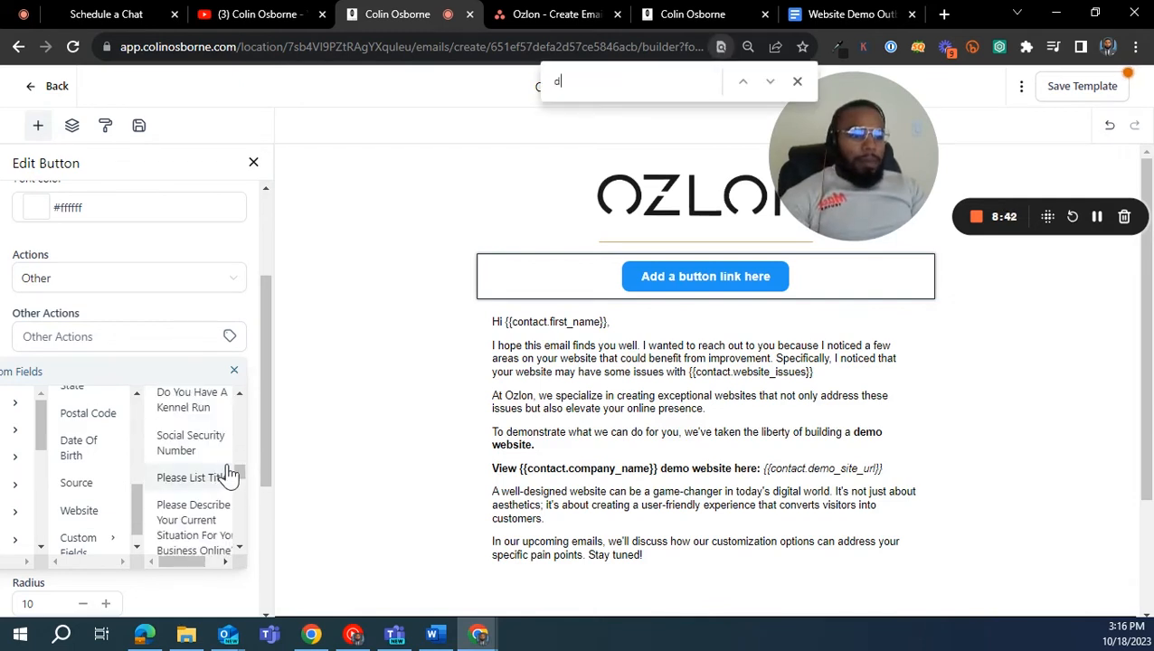
text(demo)
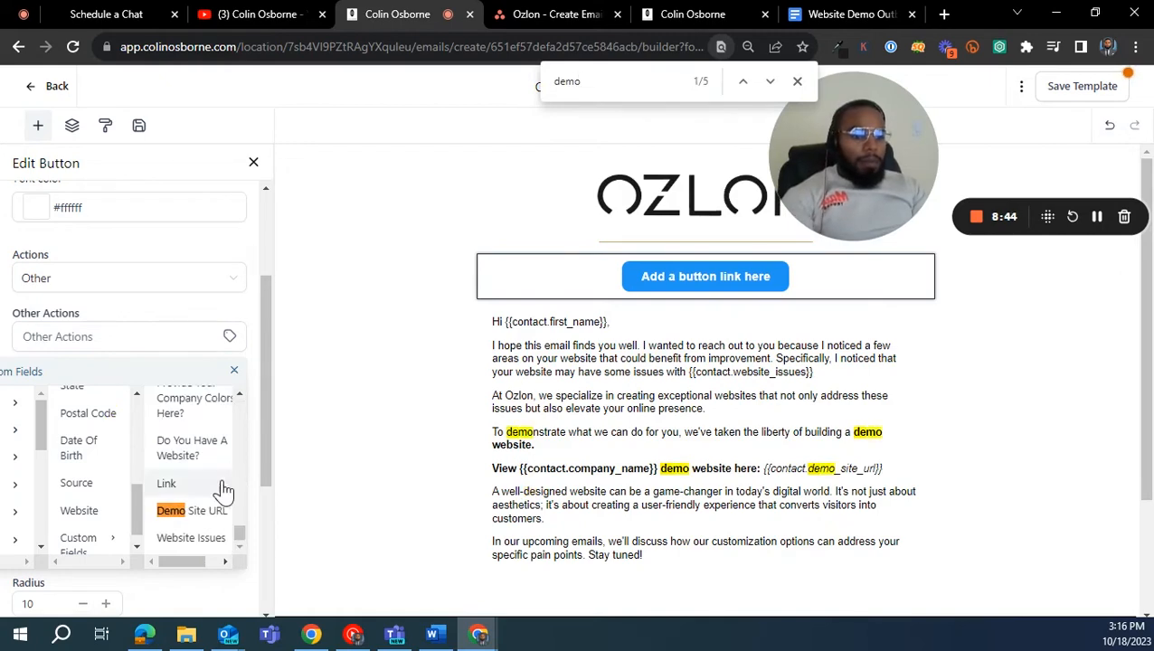
click(207, 511)
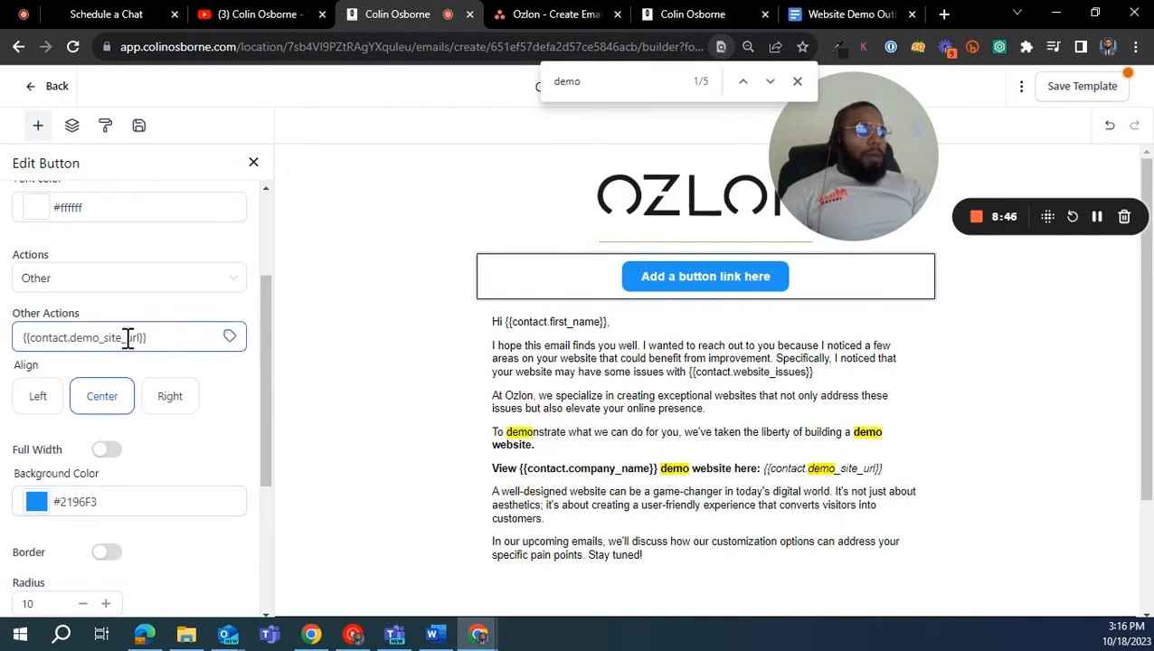
- Delete the button above the greeting from the template
click(719, 296)
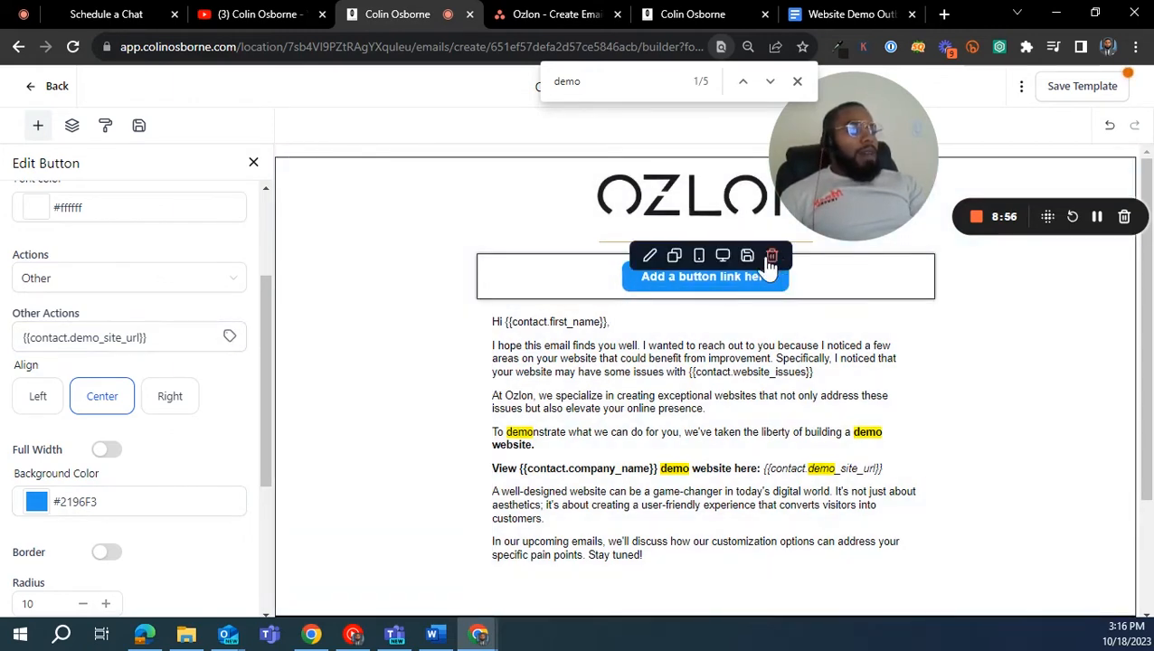
click(770, 259)
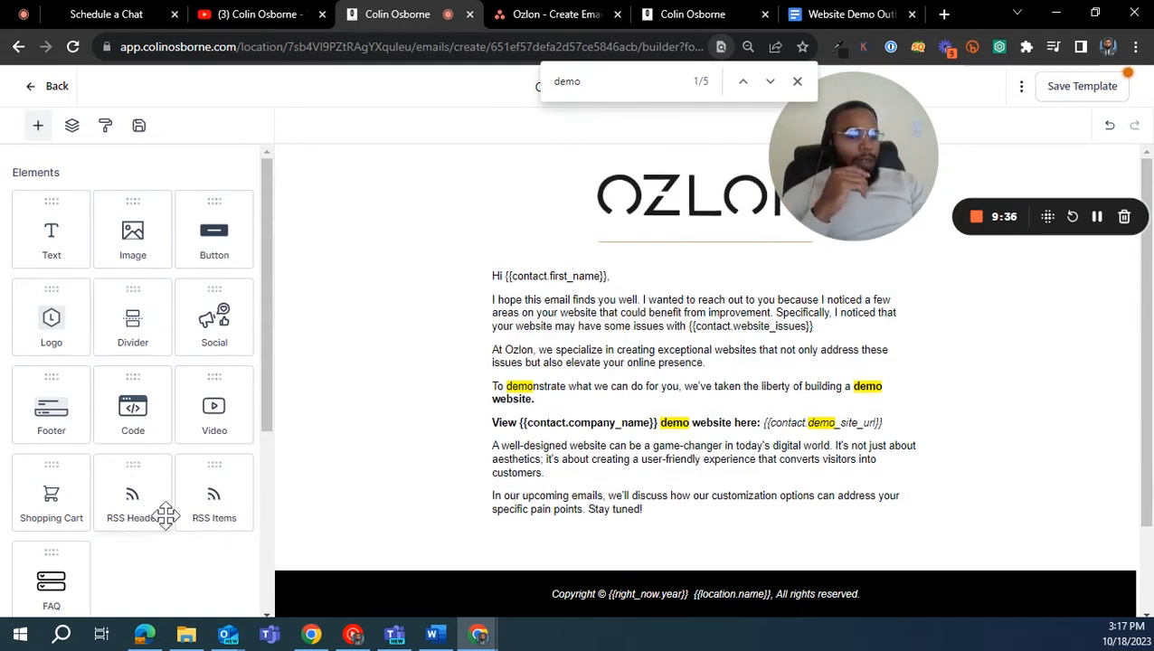
- Look through the elements and layouts available for building the email template
scroll(109, 498, down, 3)
scroll(71, 366, up, 3)
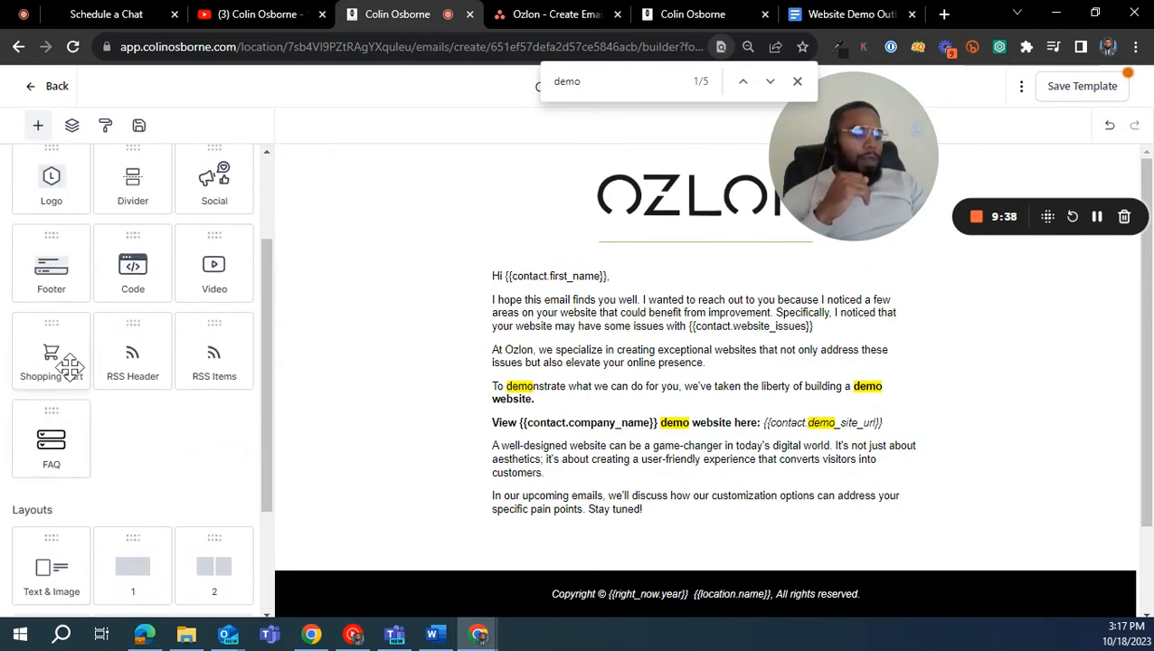
scroll(72, 392, down, 3)
scroll(91, 393, up, 1)
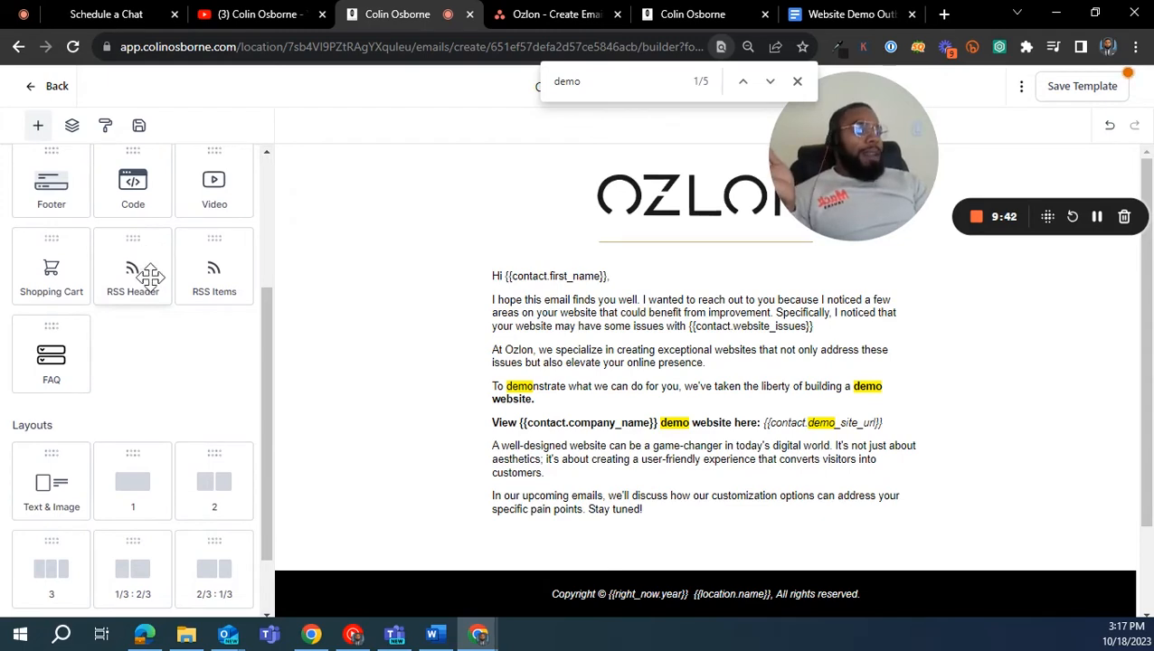
click(558, 390)
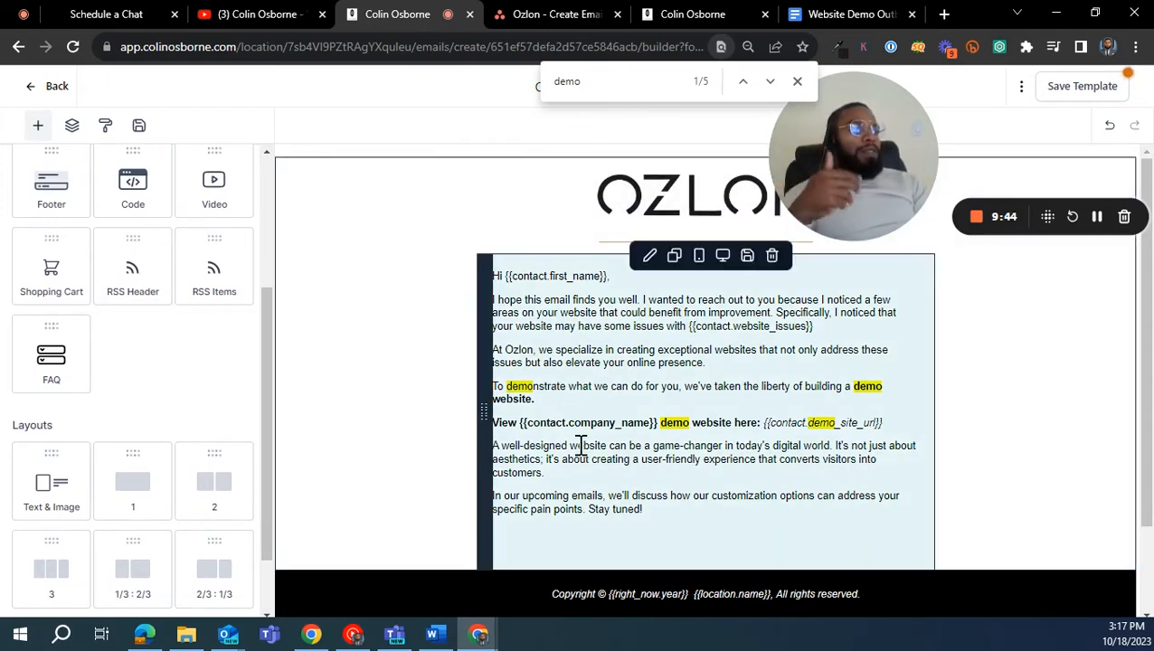
click(465, 407)
scroll(157, 288, up, 2)
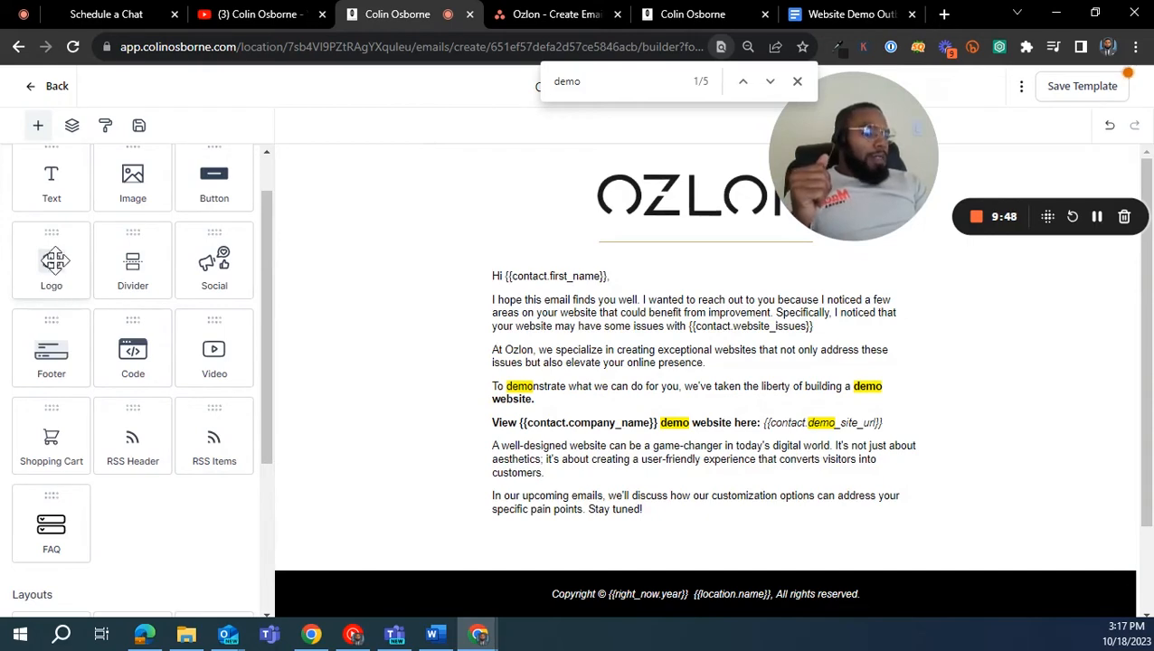
- Replace the header logo with a new logo element and save the template
drag(57, 271, 695, 185)
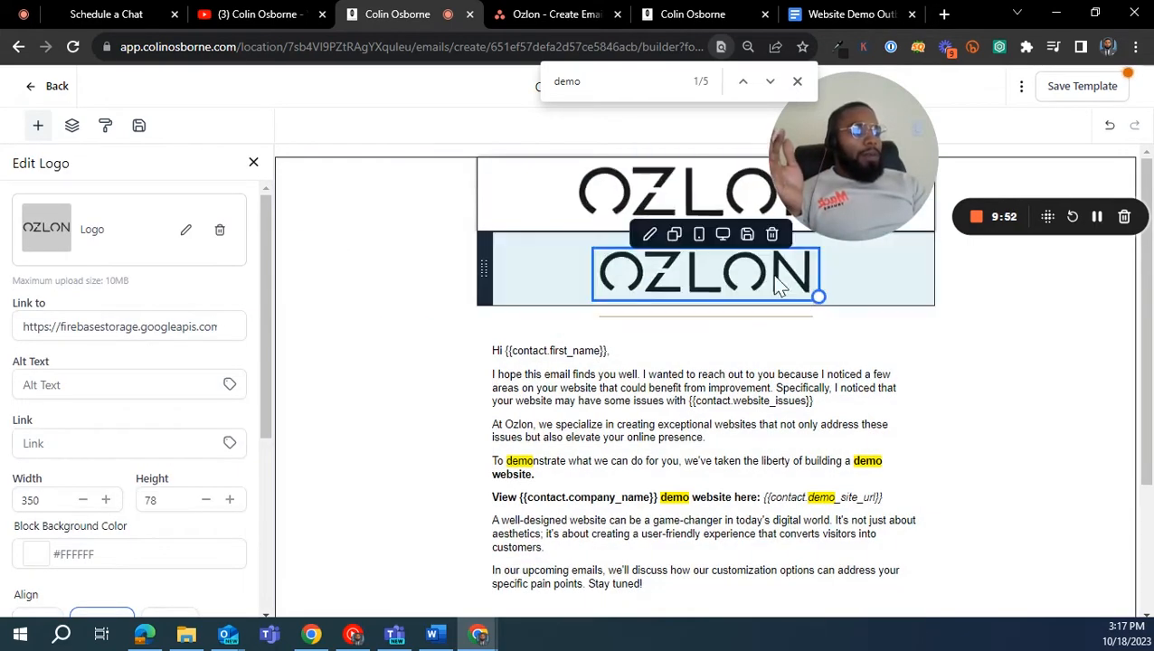
click(771, 236)
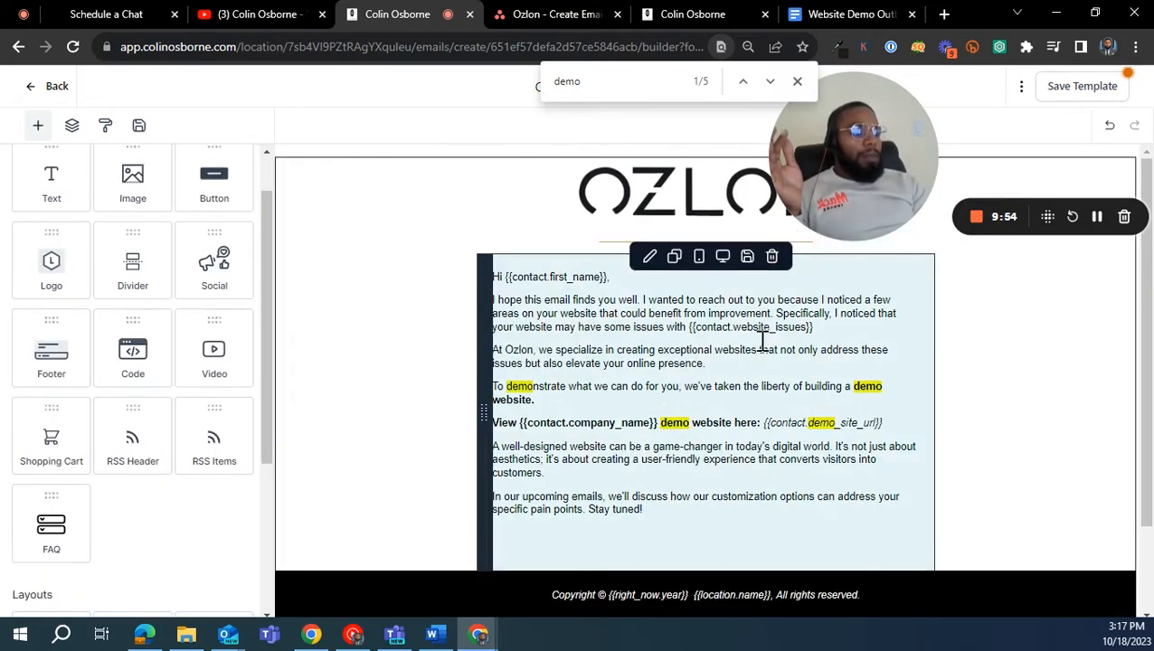
scroll(149, 253, up, 1)
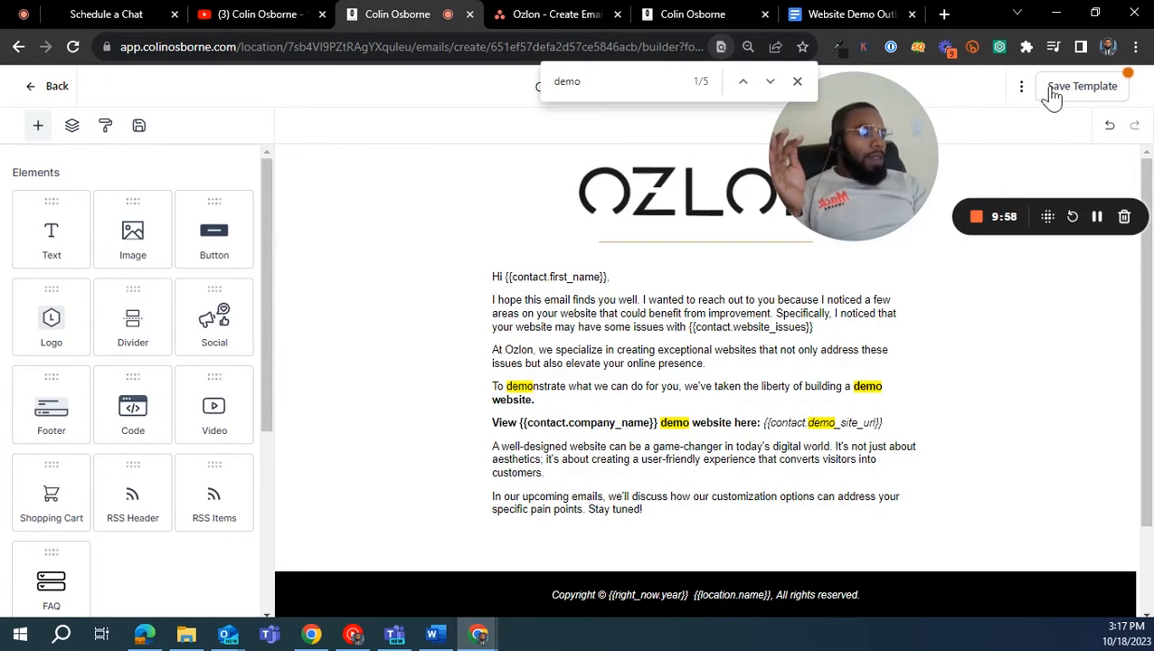
click(1042, 88)
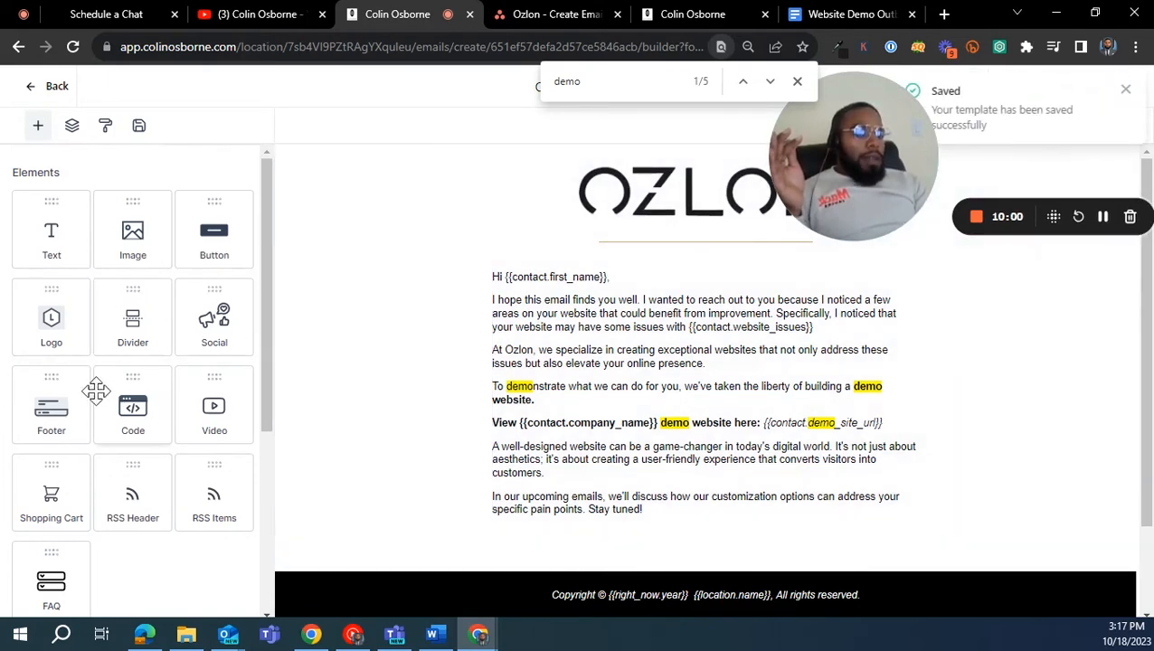
scroll(181, 461, down, 3)
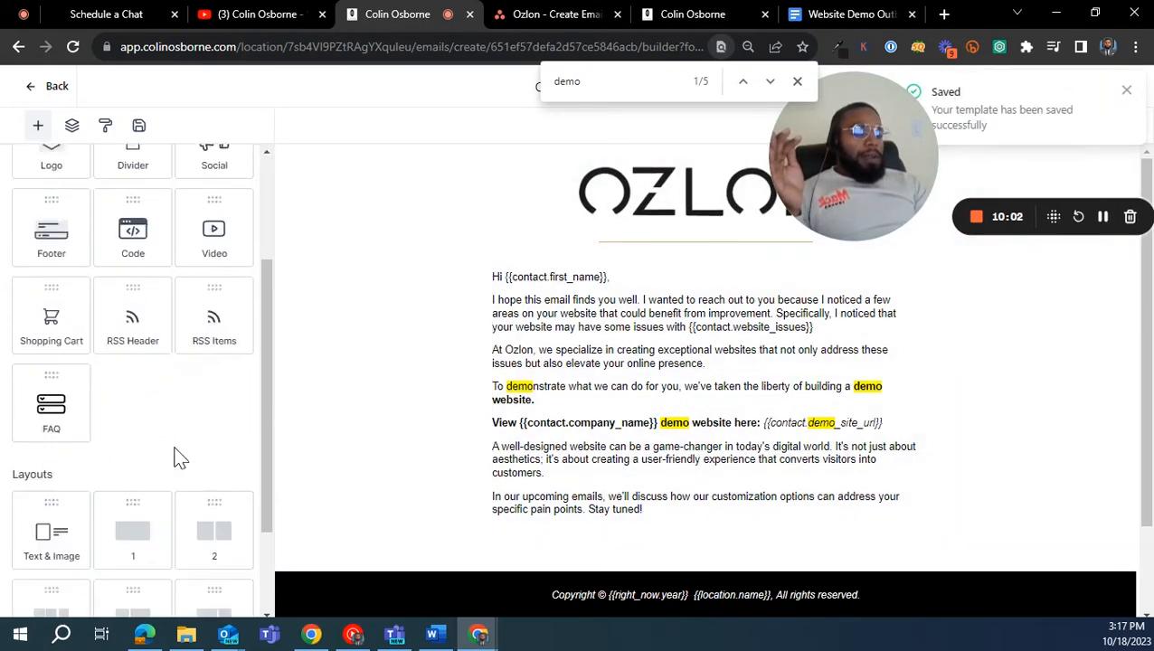
- Look over the elements and layouts for the Outbound template and save the template
scroll(181, 434, up, 3)
mouse_move(699, 246)
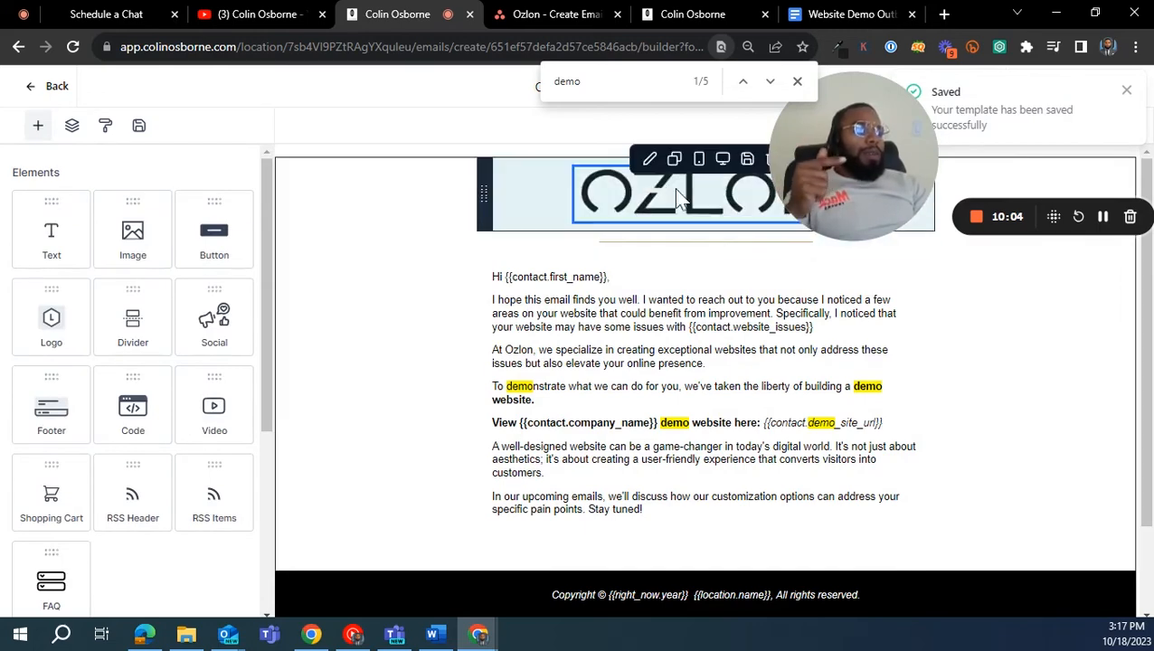
scroll(136, 348, down, 3)
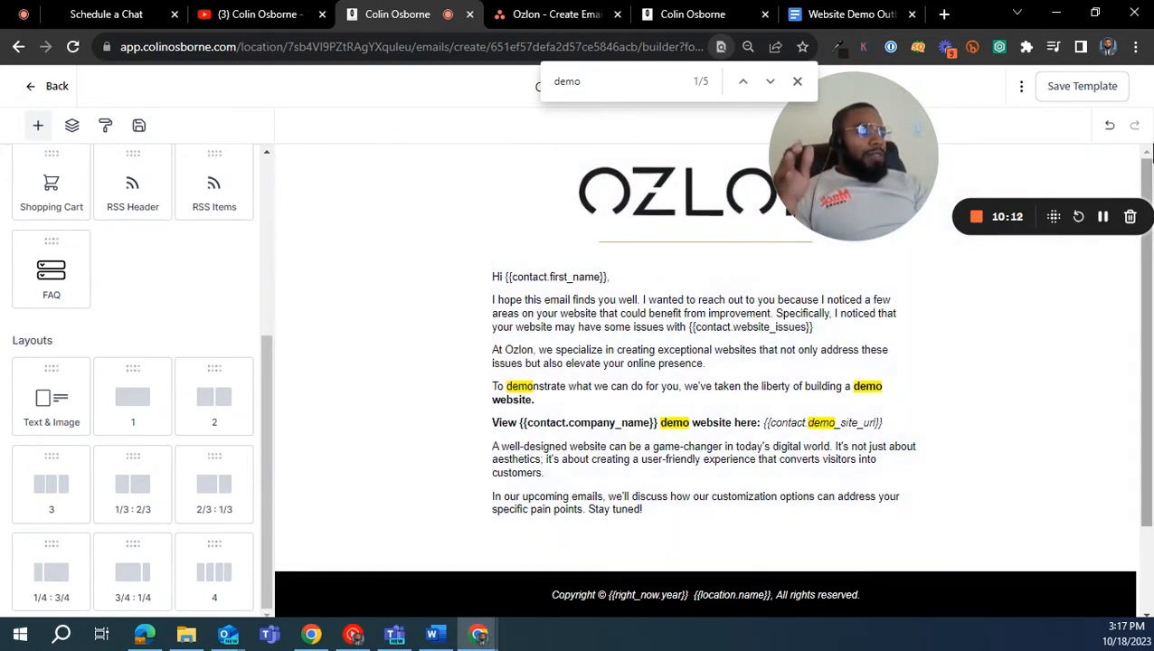
click(1088, 85)
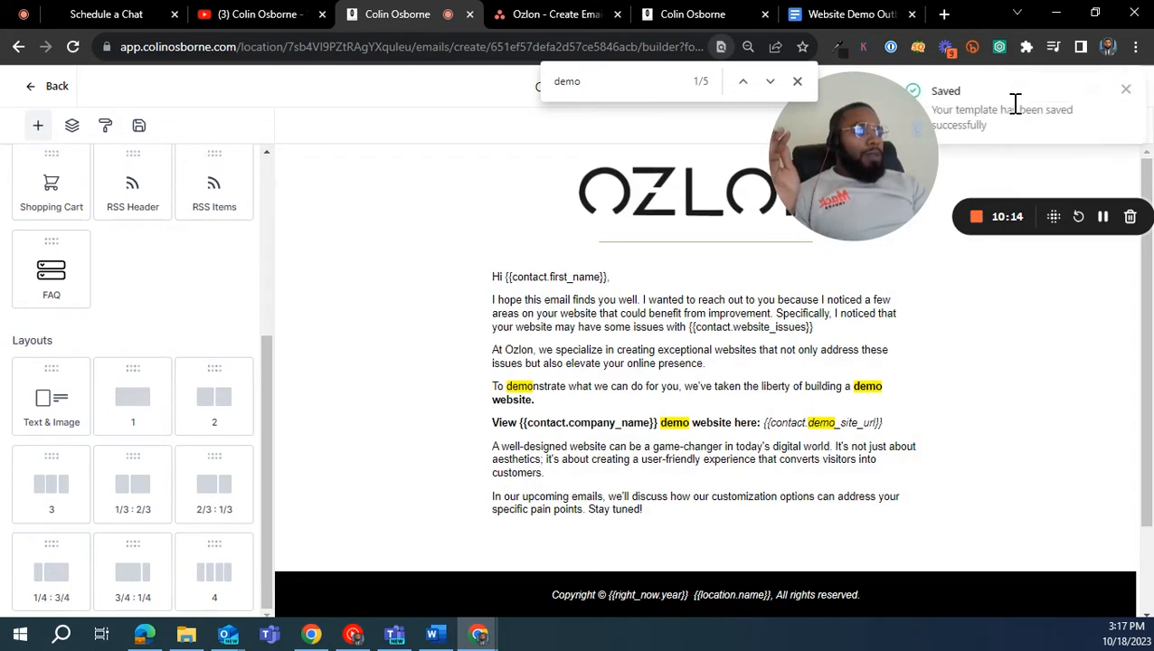
click(1125, 93)
- Review the from name, from email, preview text and email subject in the template settings, then leave the settings
click(1021, 87)
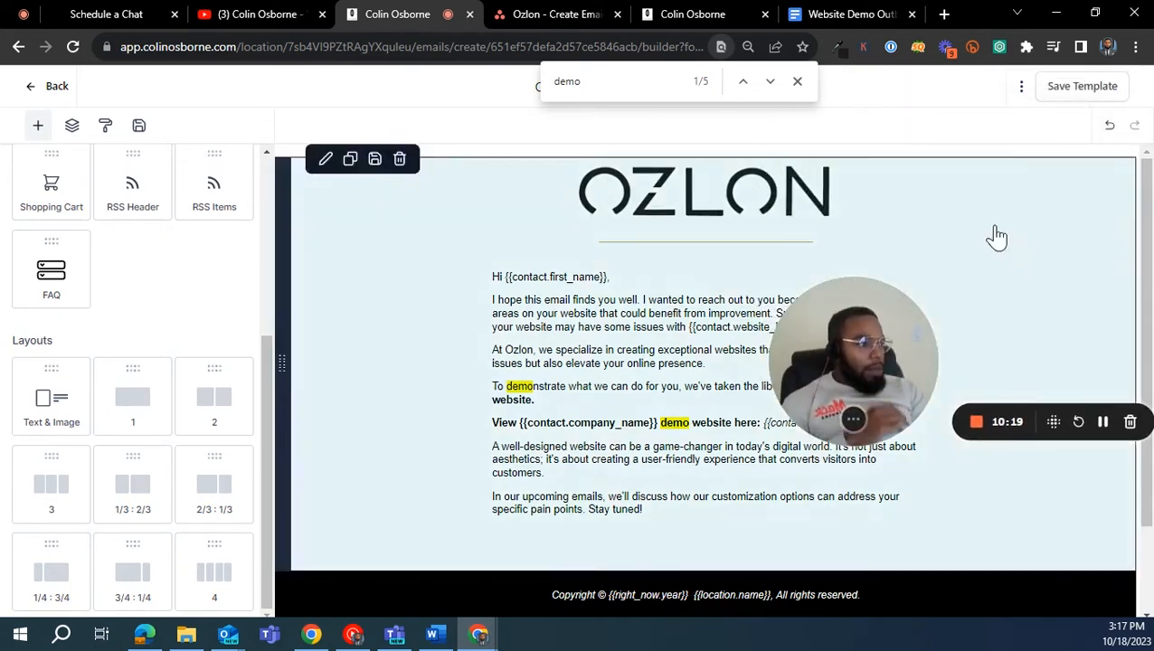
click(1019, 89)
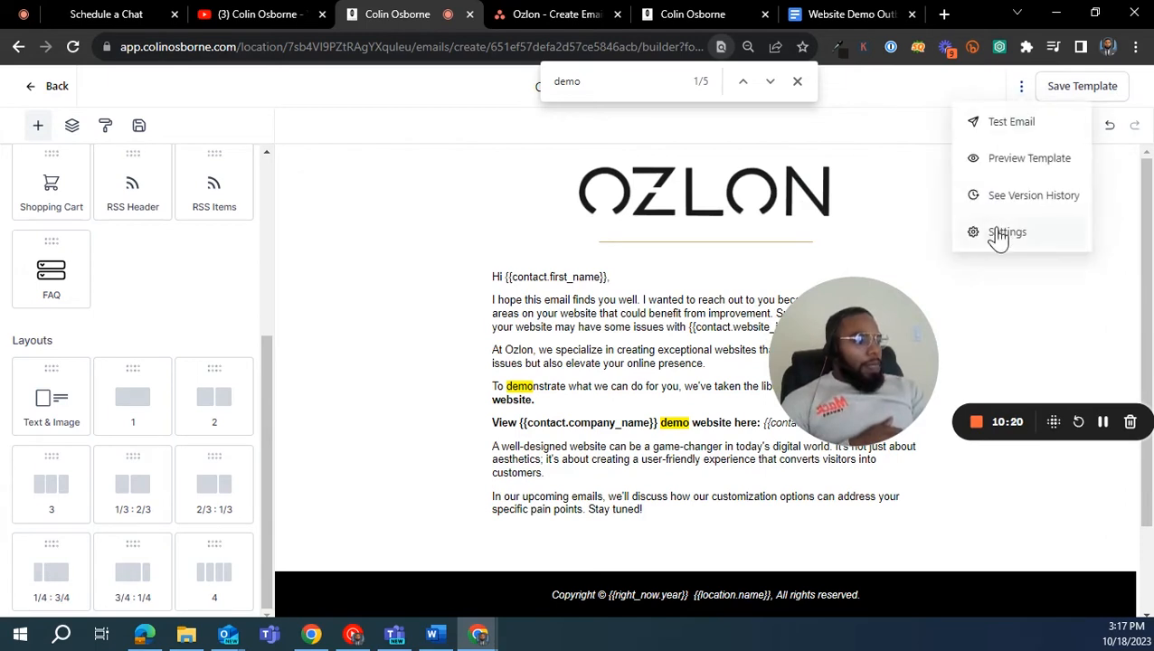
click(1000, 235)
drag(861, 335, 402, 414)
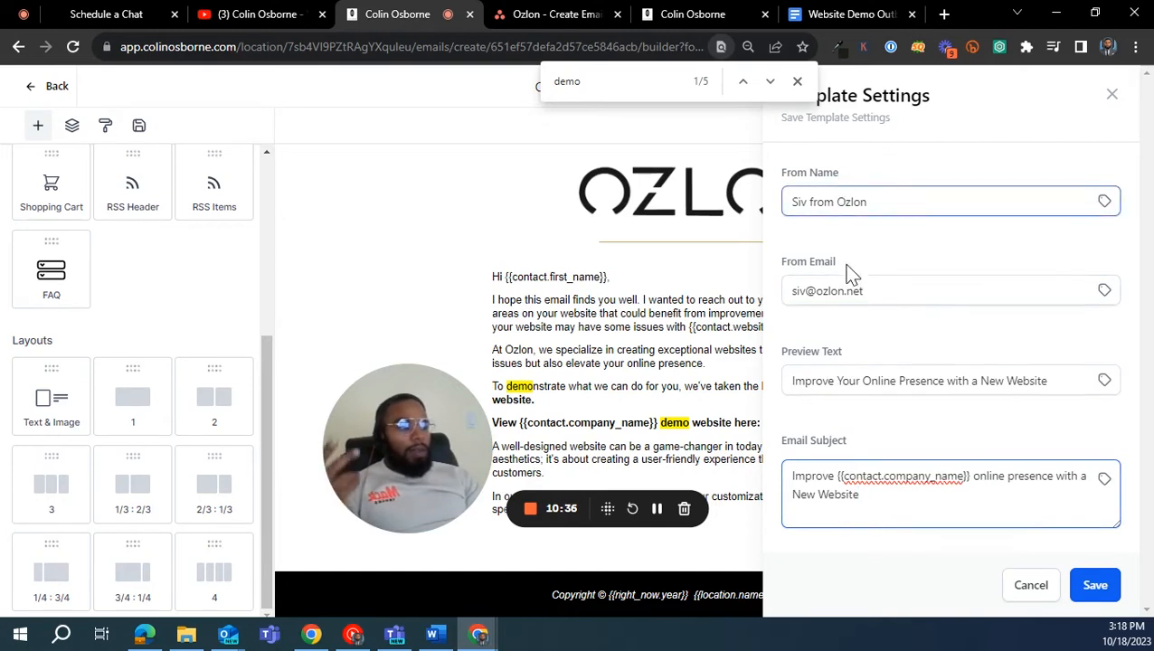
drag(806, 291, 780, 301)
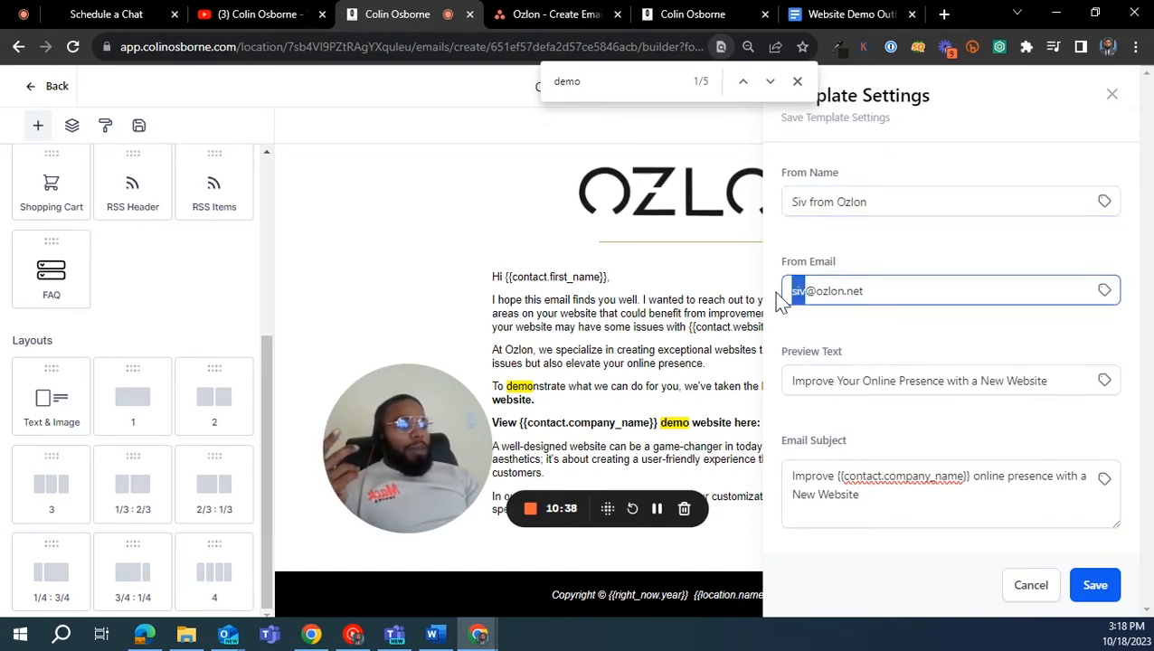
click(819, 201)
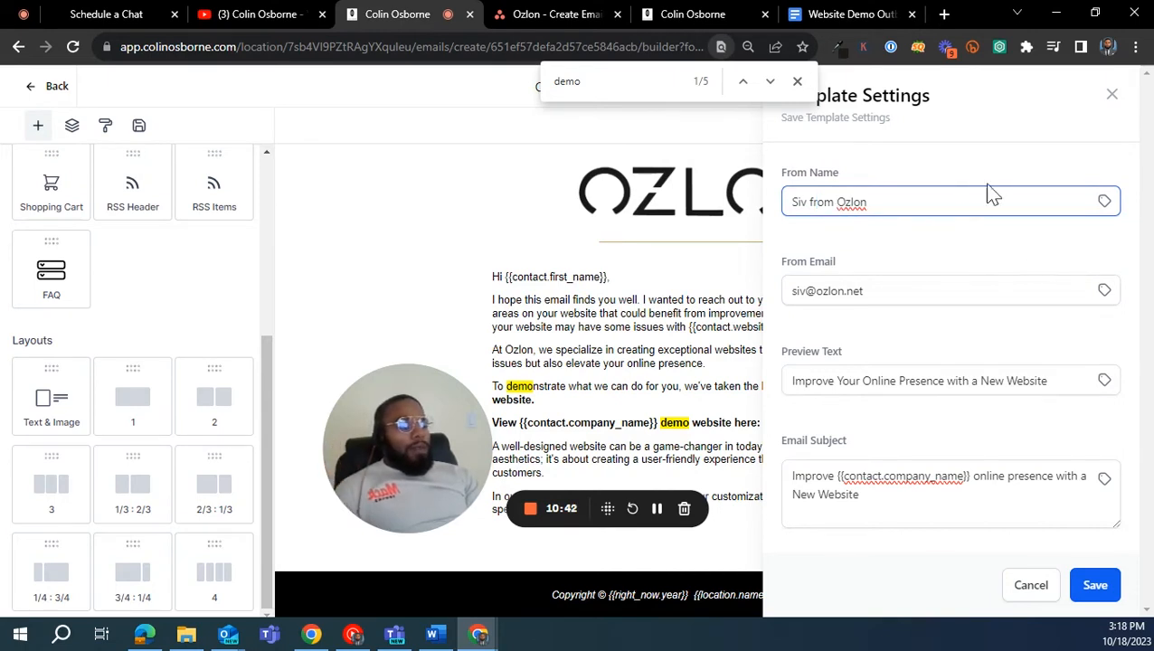
click(1009, 587)
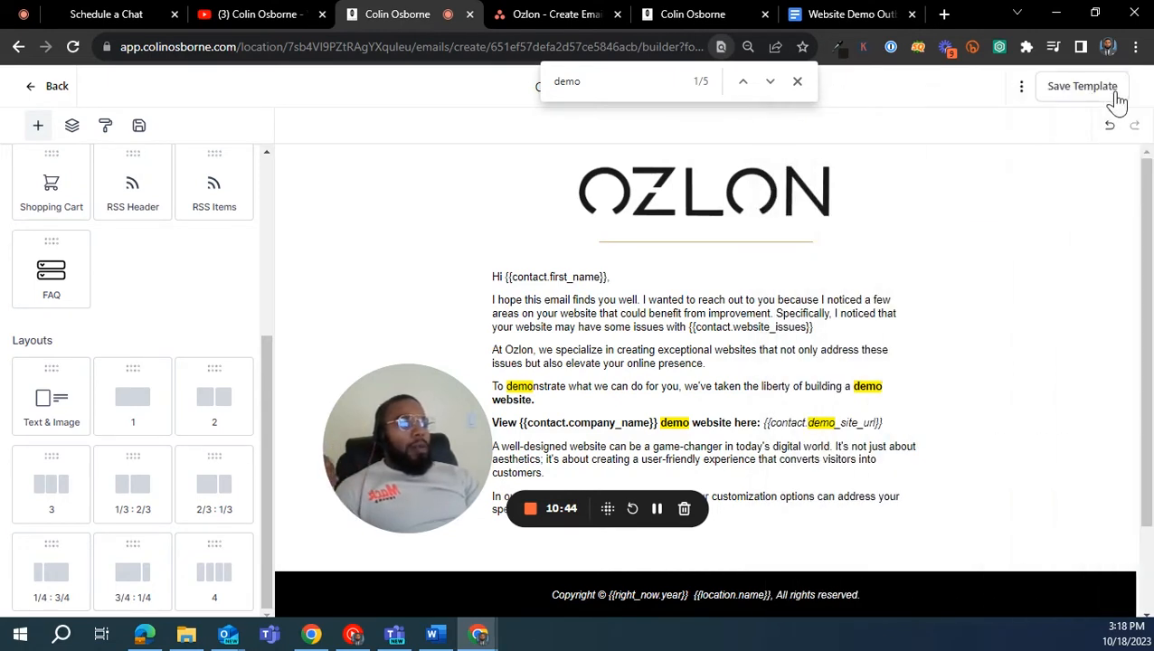
- Save the Outbound template and return to the Outbound folder of email templates
click(796, 82)
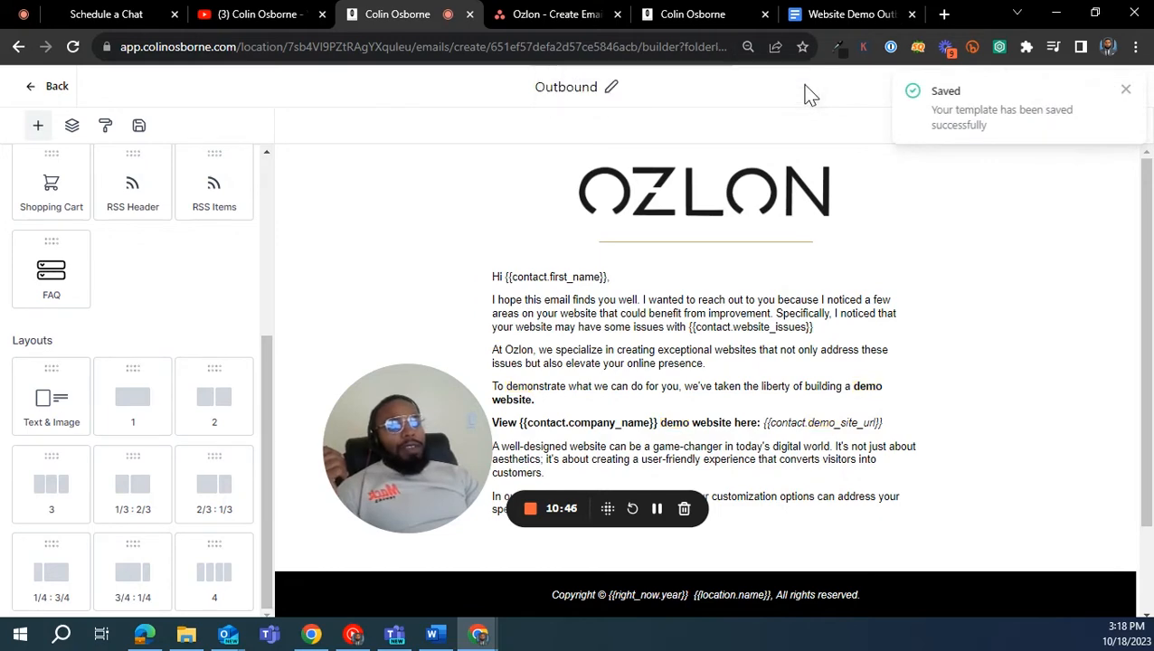
click(59, 85)
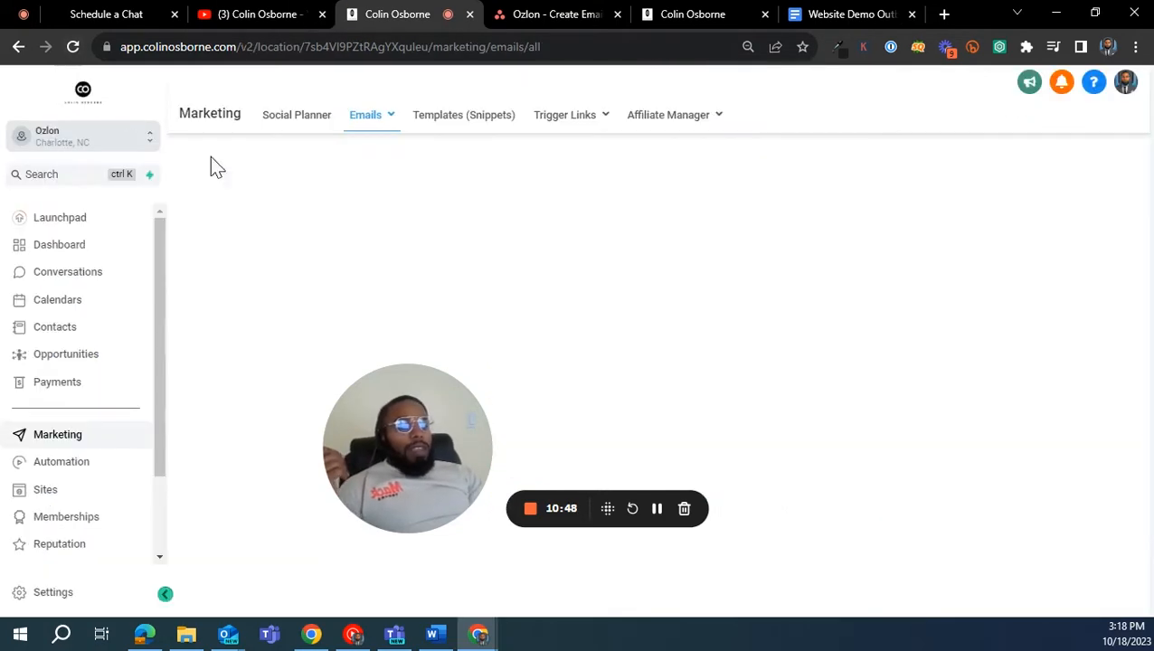
drag(434, 439, 666, 120)
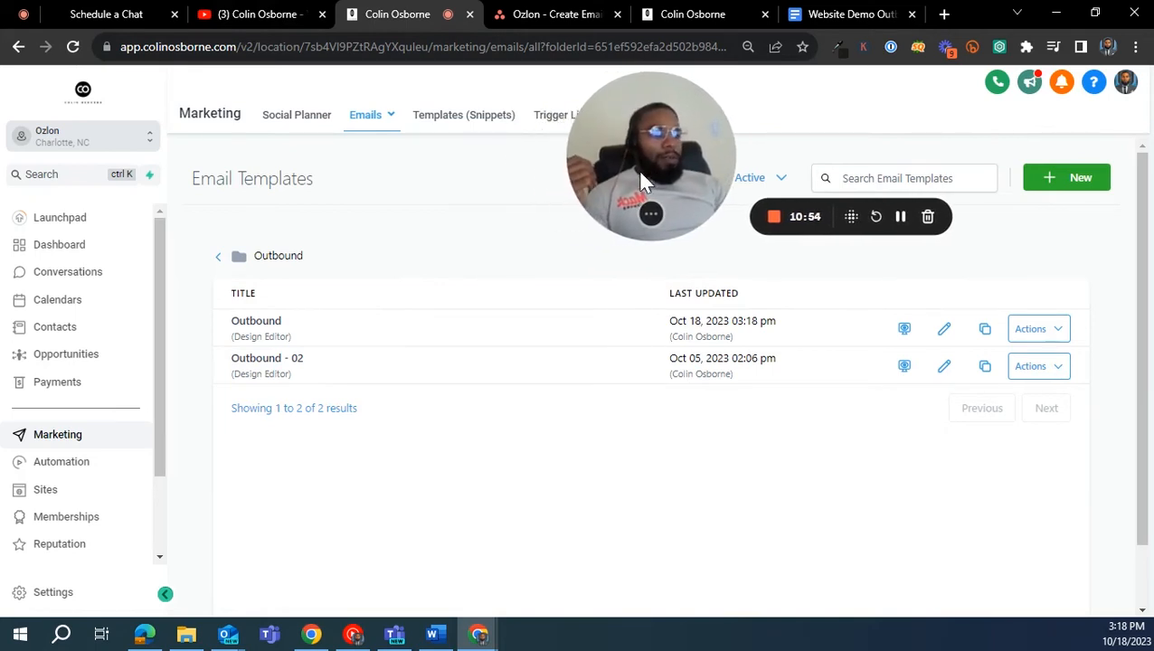
drag(636, 177, 612, 177)
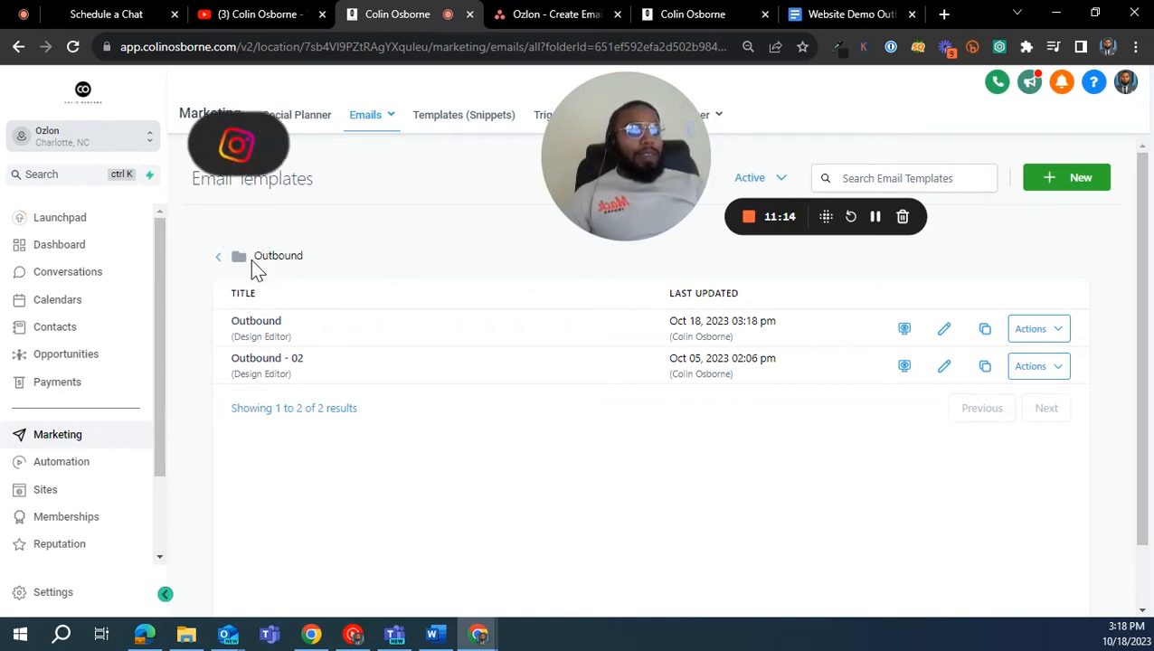
- Open the Outbound - 02 template and its body text for editing
click(260, 363)
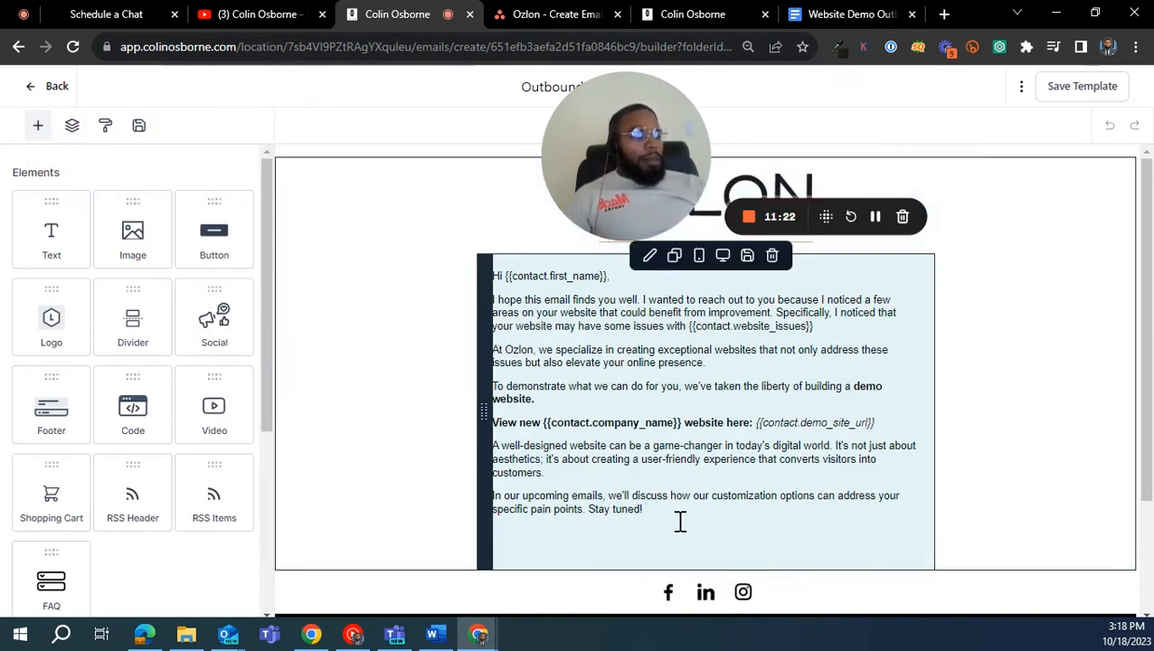
click(661, 455)
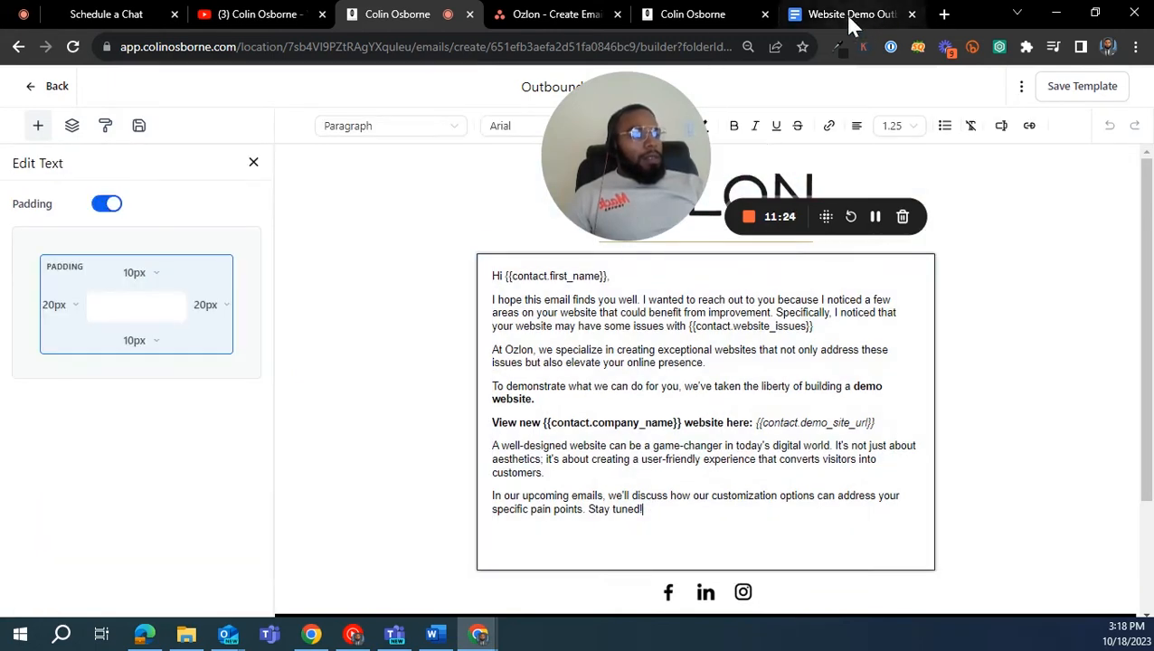
- Find Email 2 in the Website Demo Outbound Email Campaign document and place the document's tab directly beside the template builder's tab
click(848, 15)
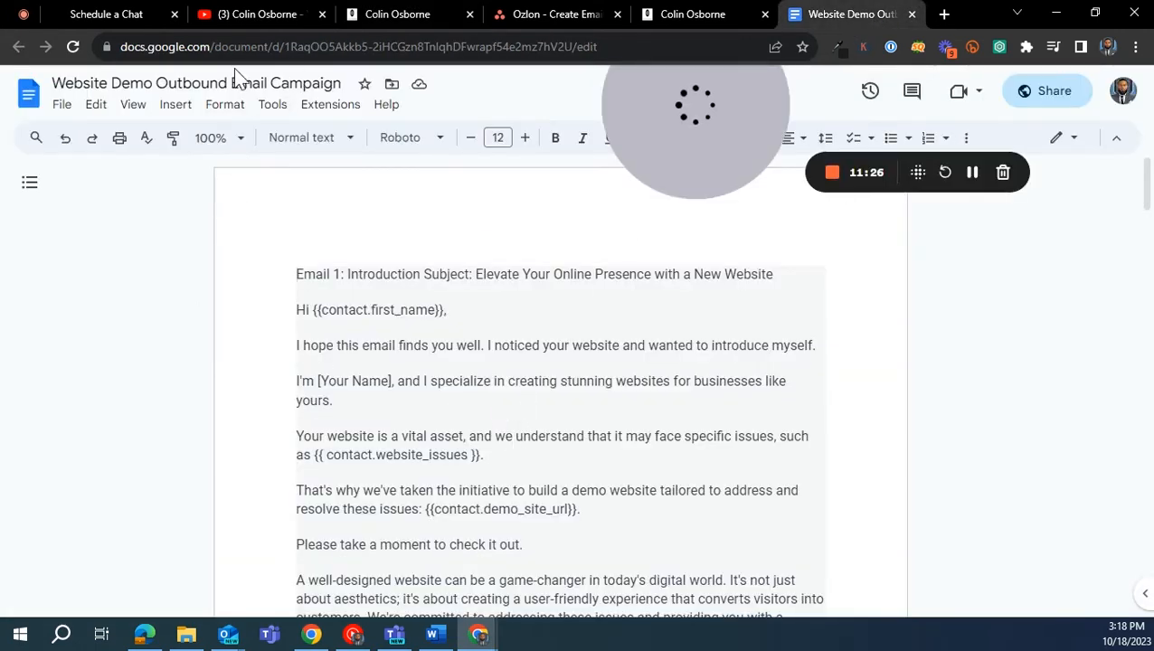
scroll(412, 291, down, 4)
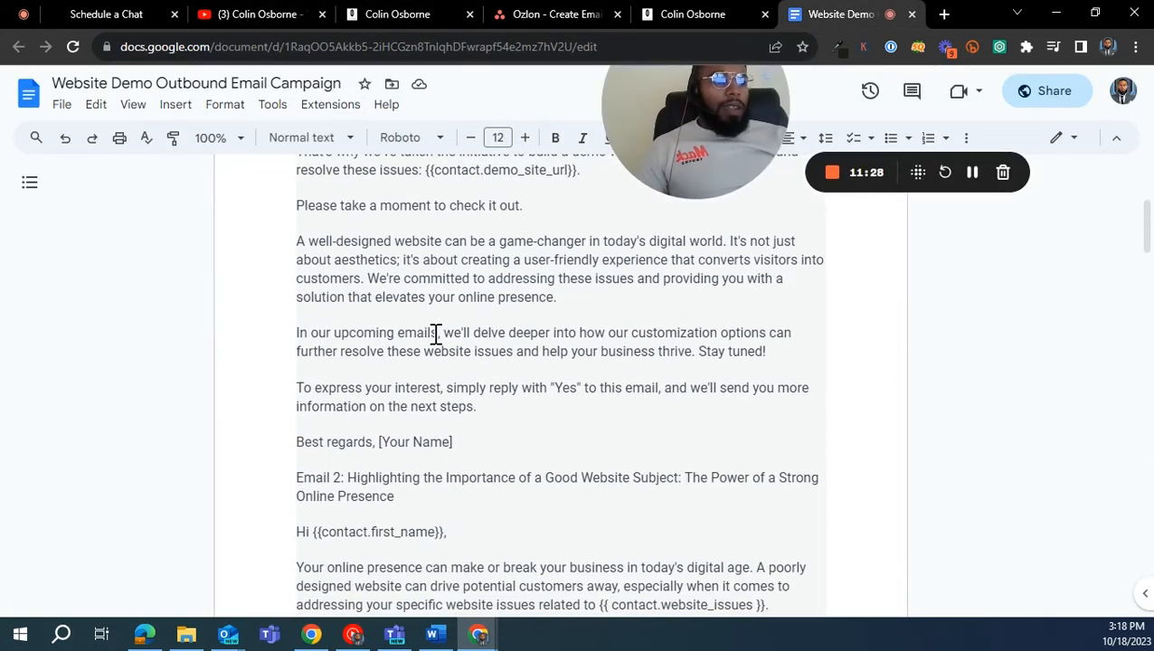
scroll(513, 311, down, 3)
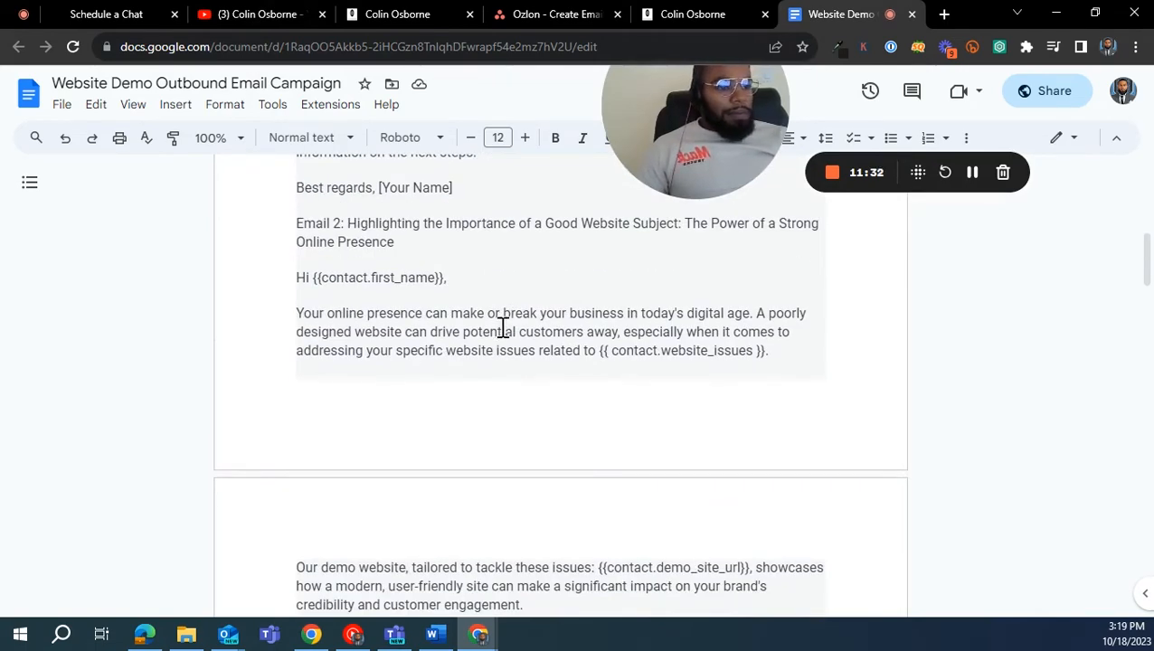
scroll(503, 329, up, 4)
scroll(446, 340, down, 3)
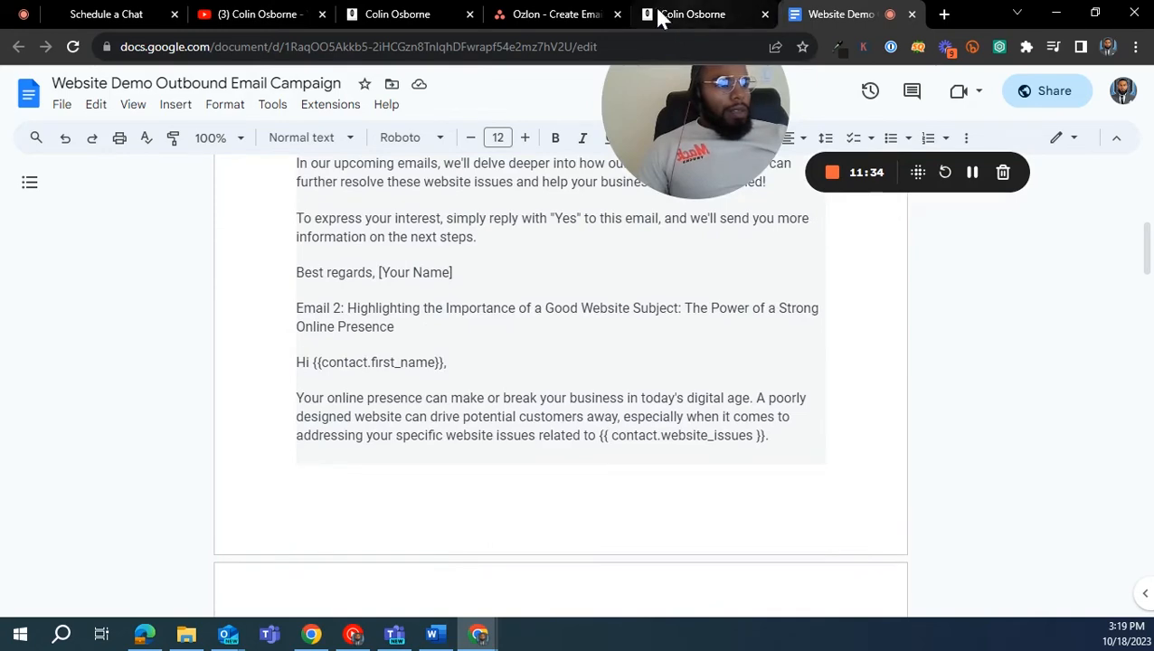
click(403, 17)
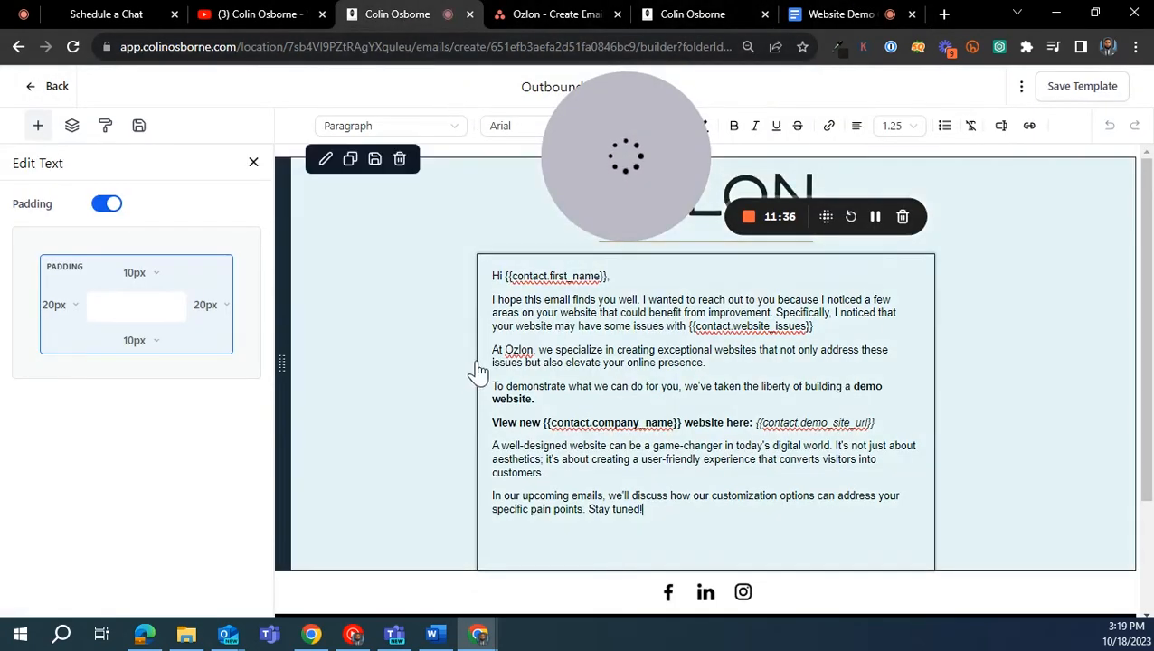
drag(811, 15, 528, 16)
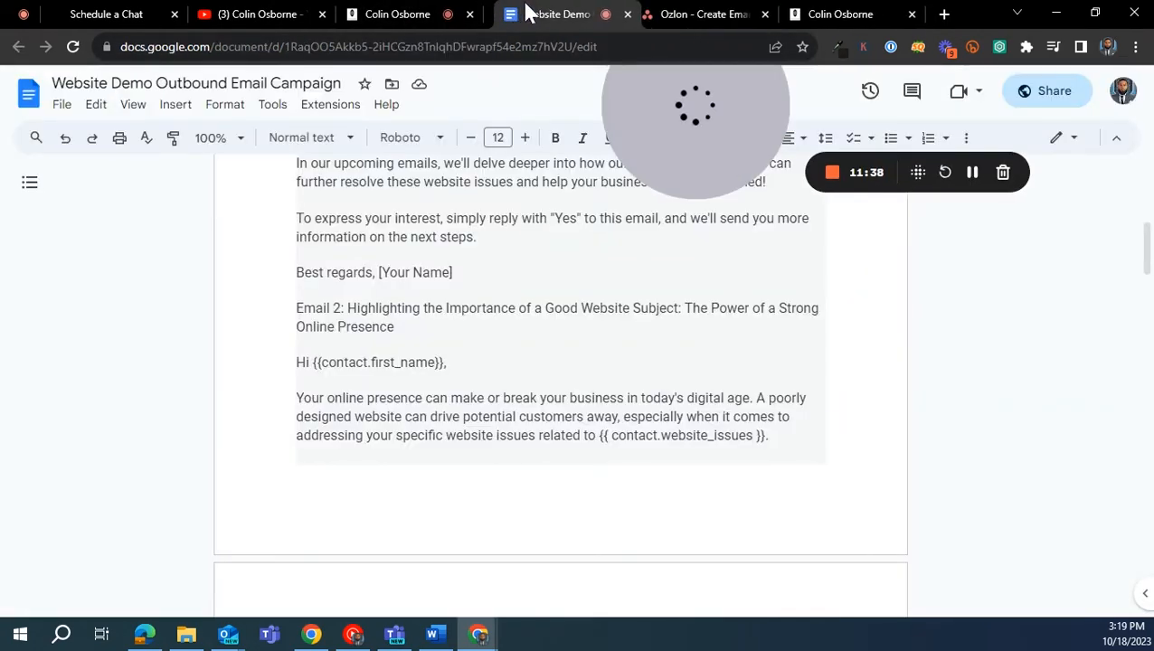
- Clear the formatting of all text in the Website Demo Outbound Email Campaign document
scroll(476, 327, up, 4)
scroll(384, 273, down, 1)
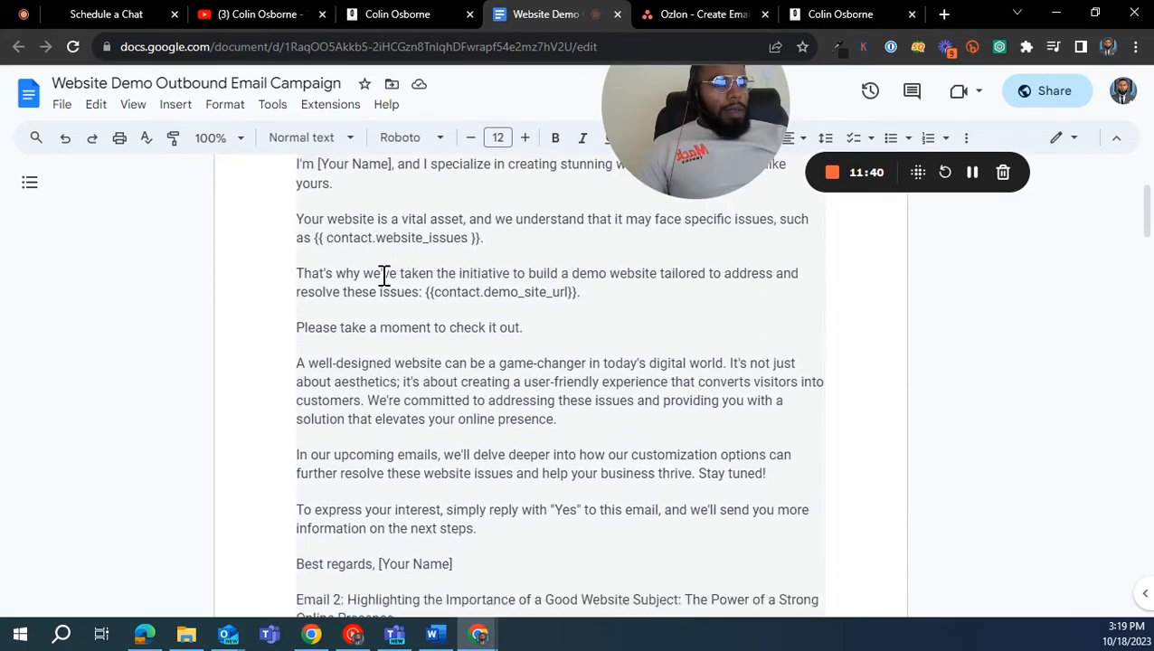
scroll(371, 361, down, 3)
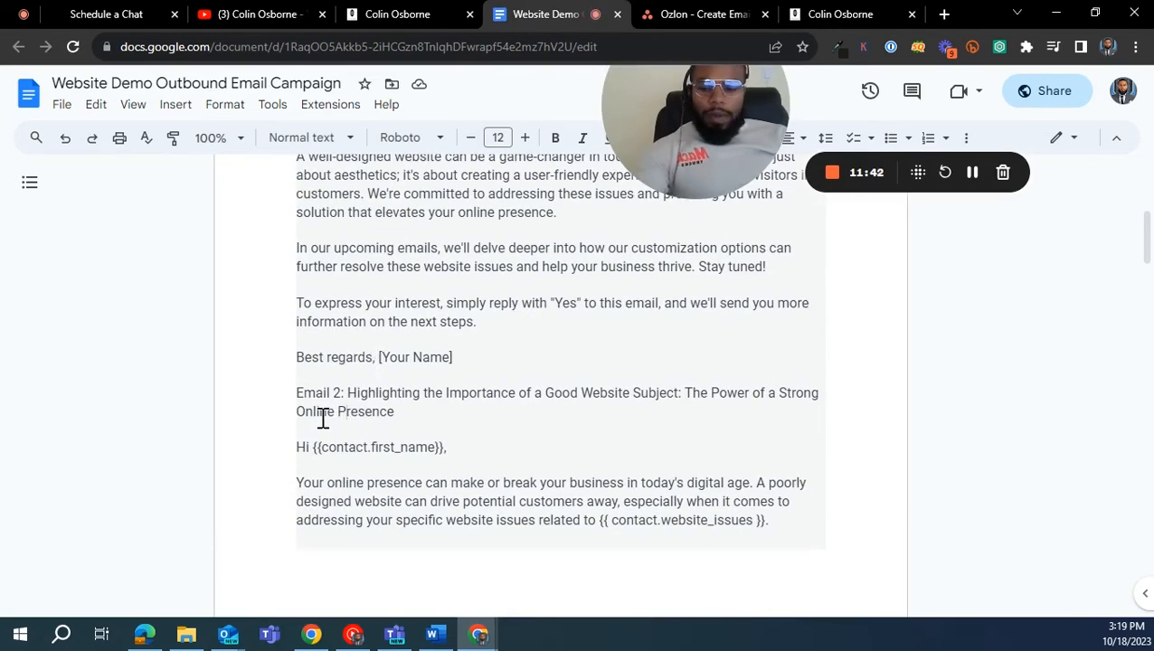
key(ctrl+a)
right_click(328, 276)
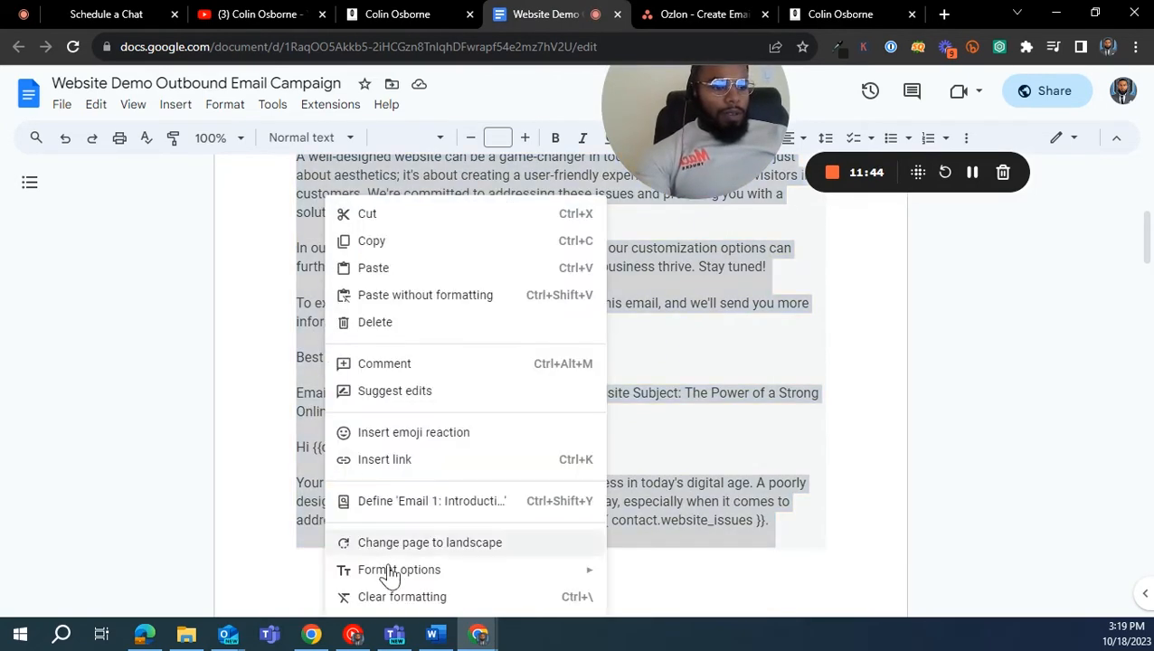
click(396, 596)
click(355, 442)
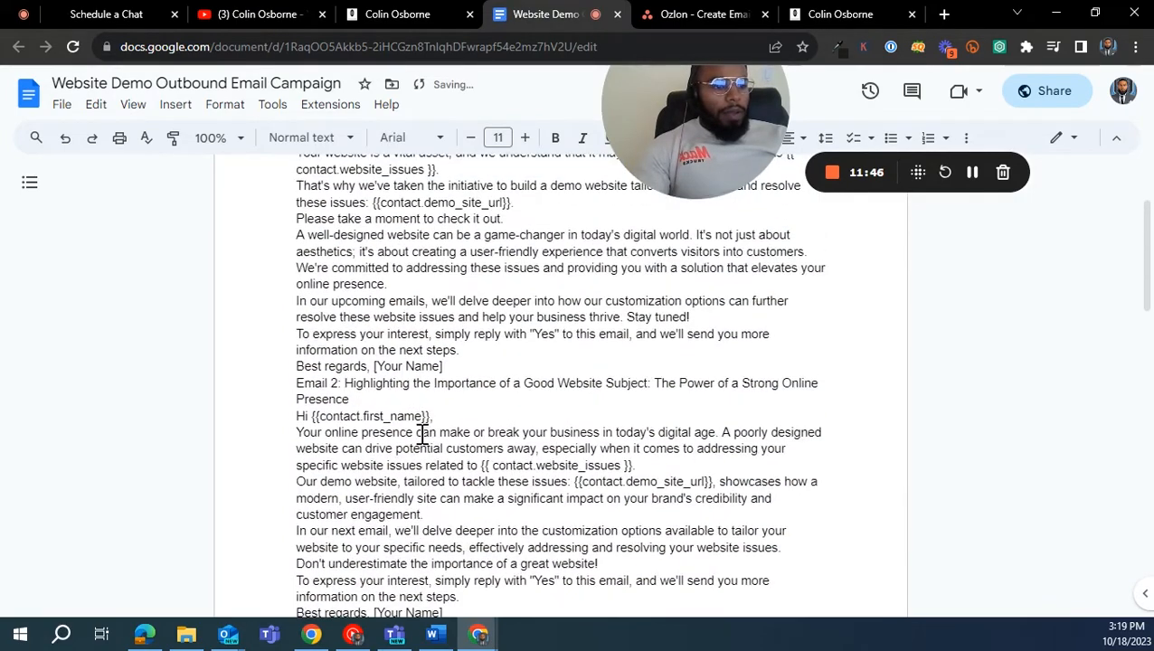
- Separate the email drafts so that Email 2 and Email 3 each start on their own page
scroll(444, 357, up, 2)
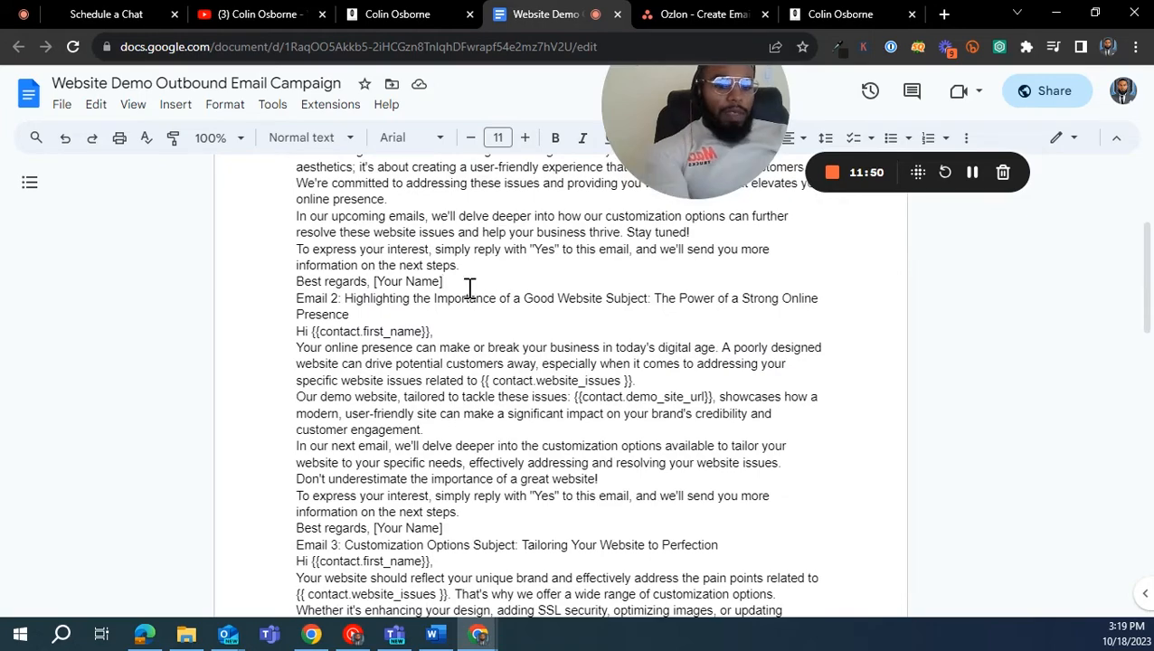
key(Return)
key(Return)
key(Return)
key(Return)
key(Return)
key(Return)
key(Return)
key(Return)
key(Return)
key(Return)
scroll(450, 353, down, 5)
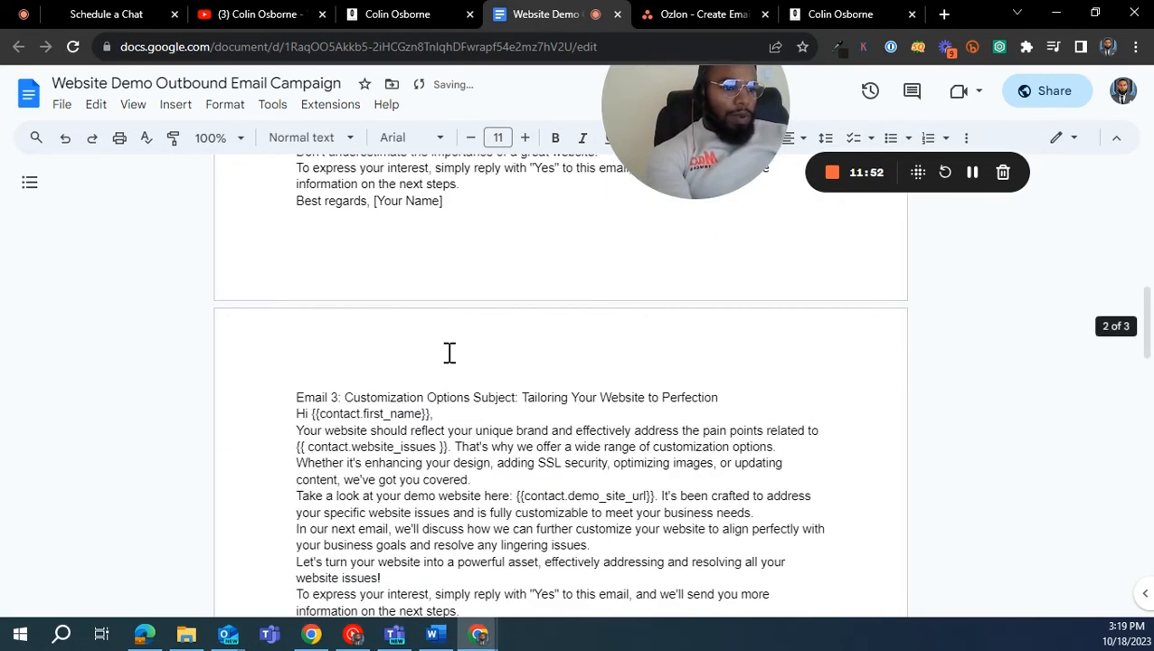
scroll(398, 362, up, 4)
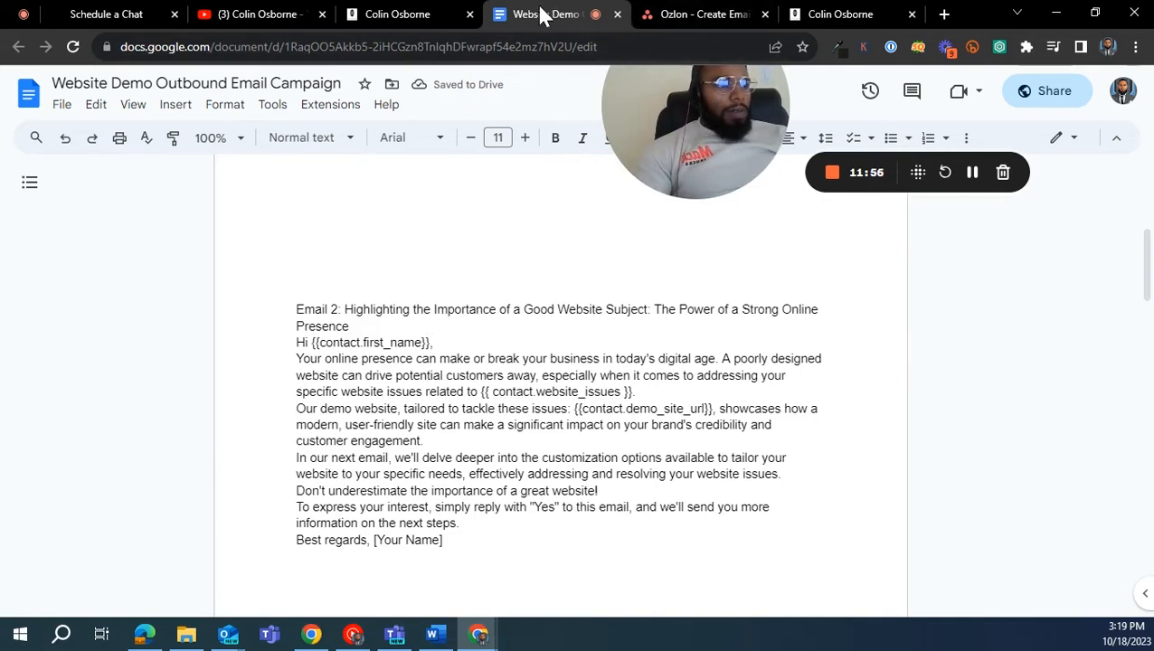
- Copy the Email 2 text in the campaign document, from the greeting through the Best regards line
click(421, 16)
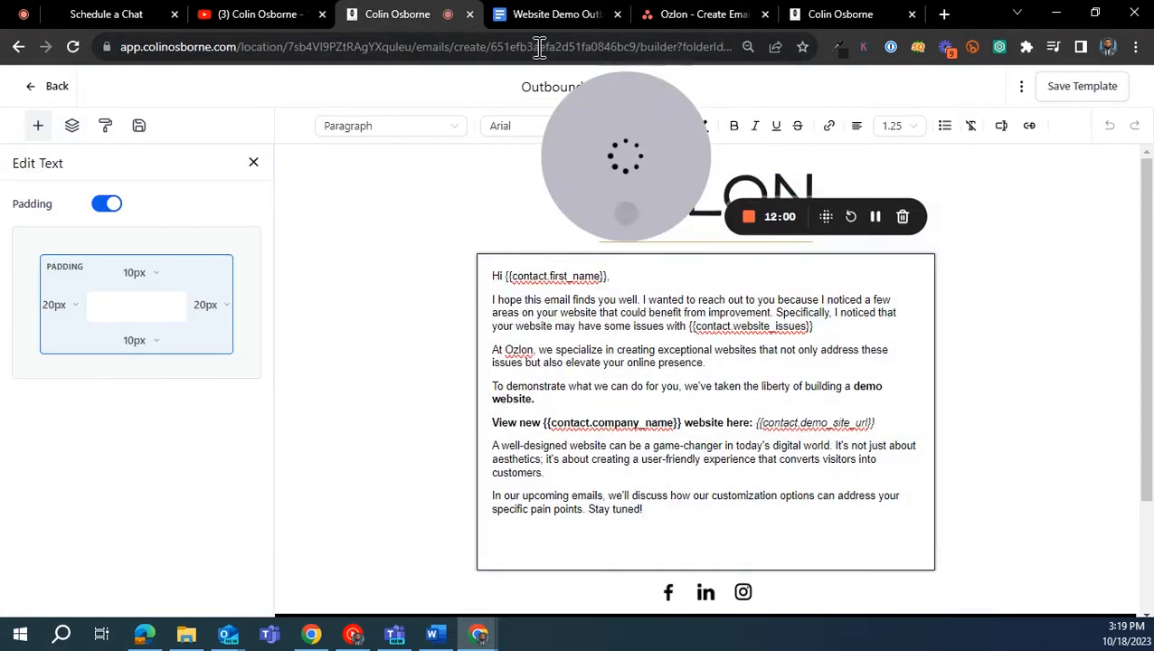
drag(620, 149, 825, 127)
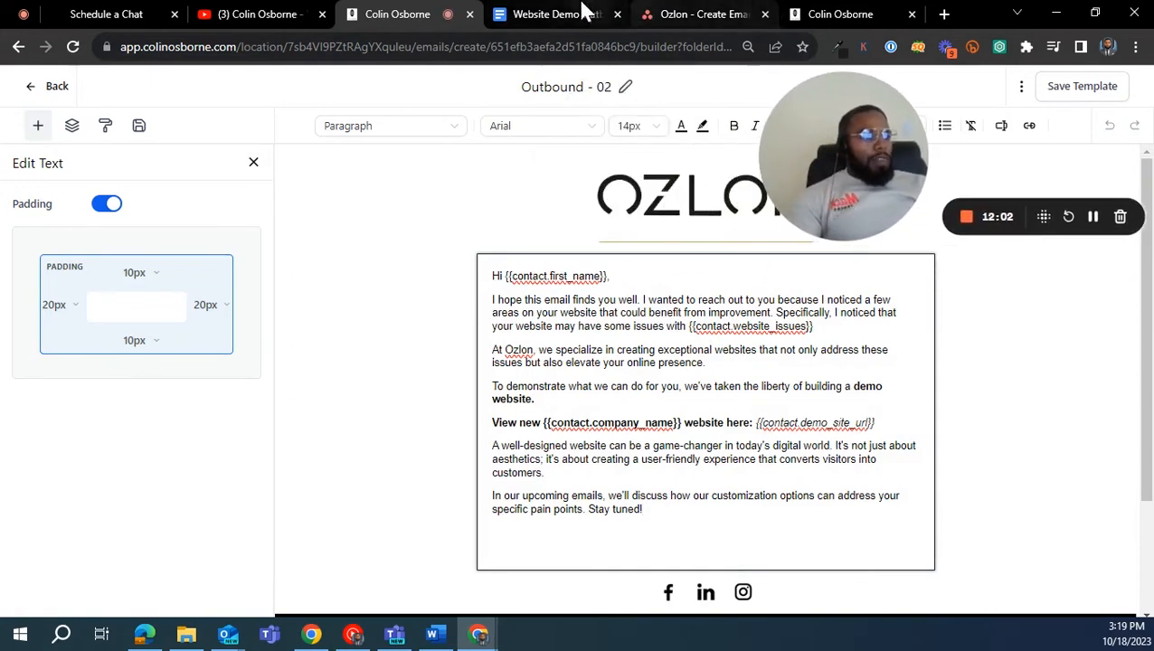
click(556, 15)
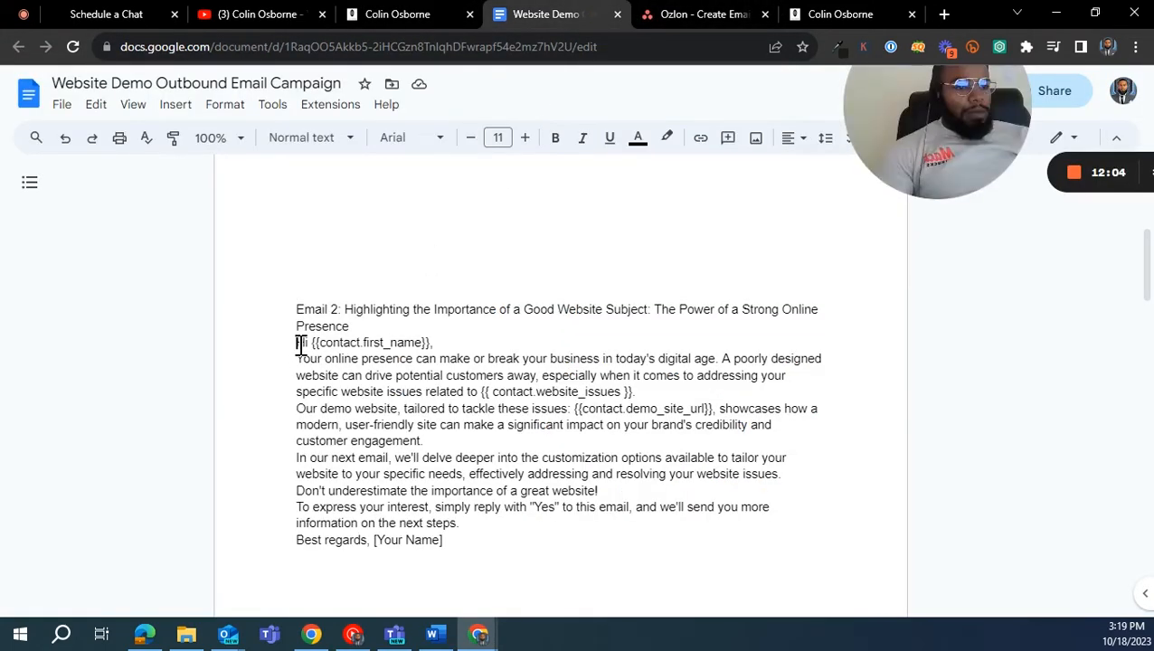
drag(287, 342, 479, 536)
right_click(409, 378)
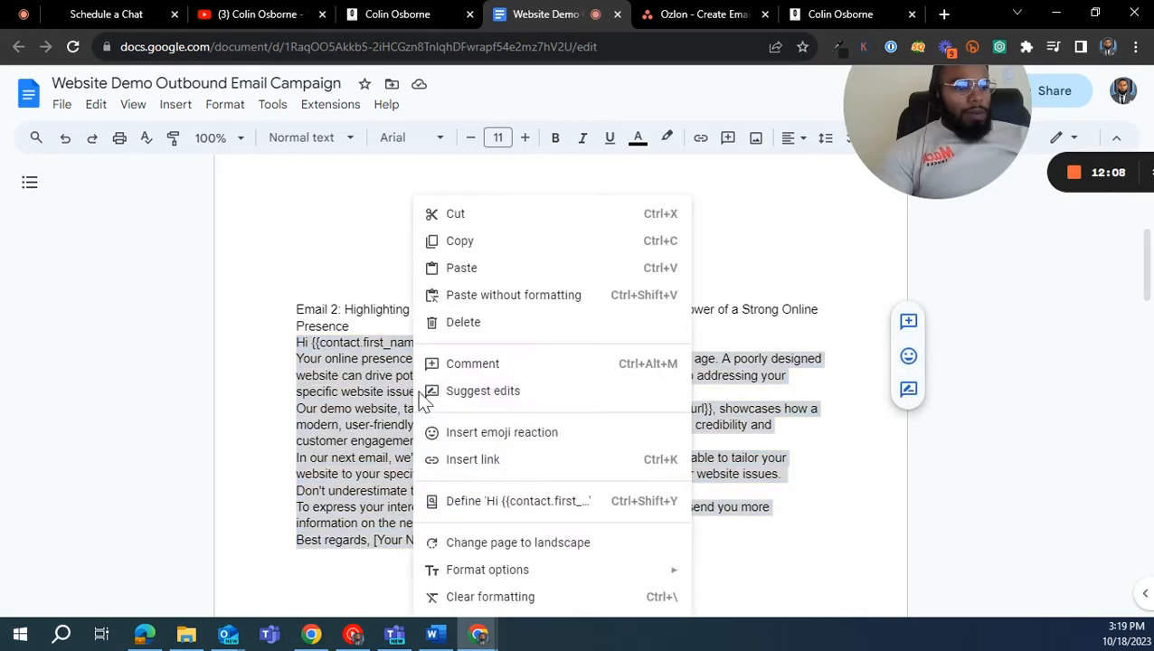
click(452, 240)
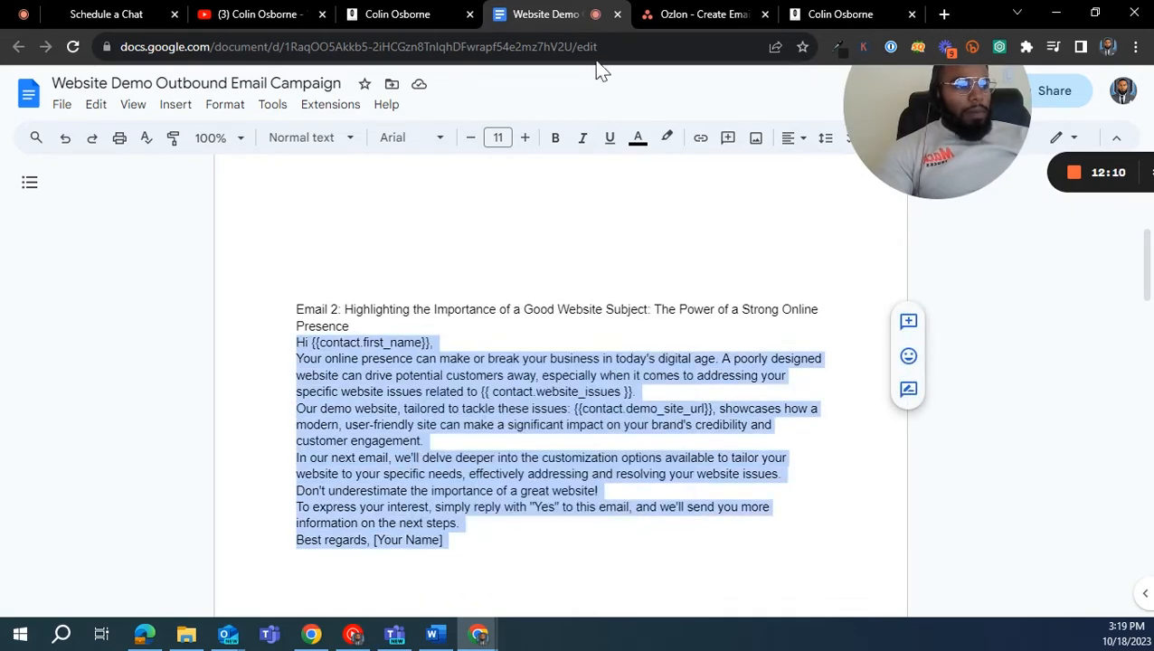
- Replace the body text below the greeting in the Outbound - 02 template with the copied Email 2 text
click(415, 16)
click(570, 427)
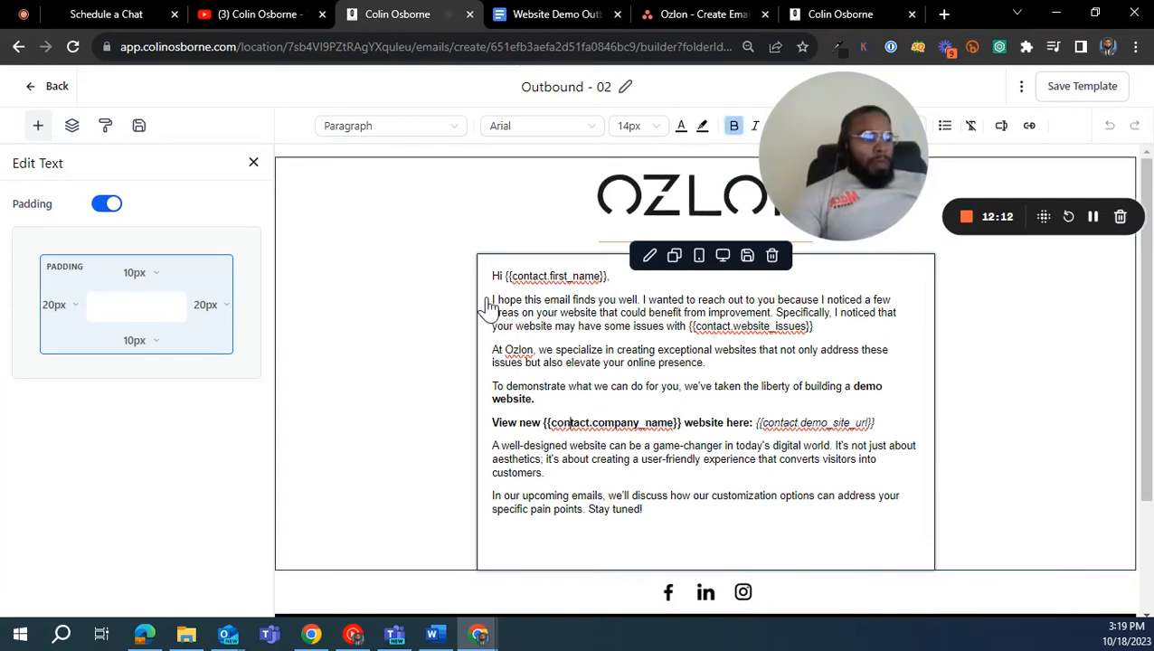
drag(493, 297, 614, 526)
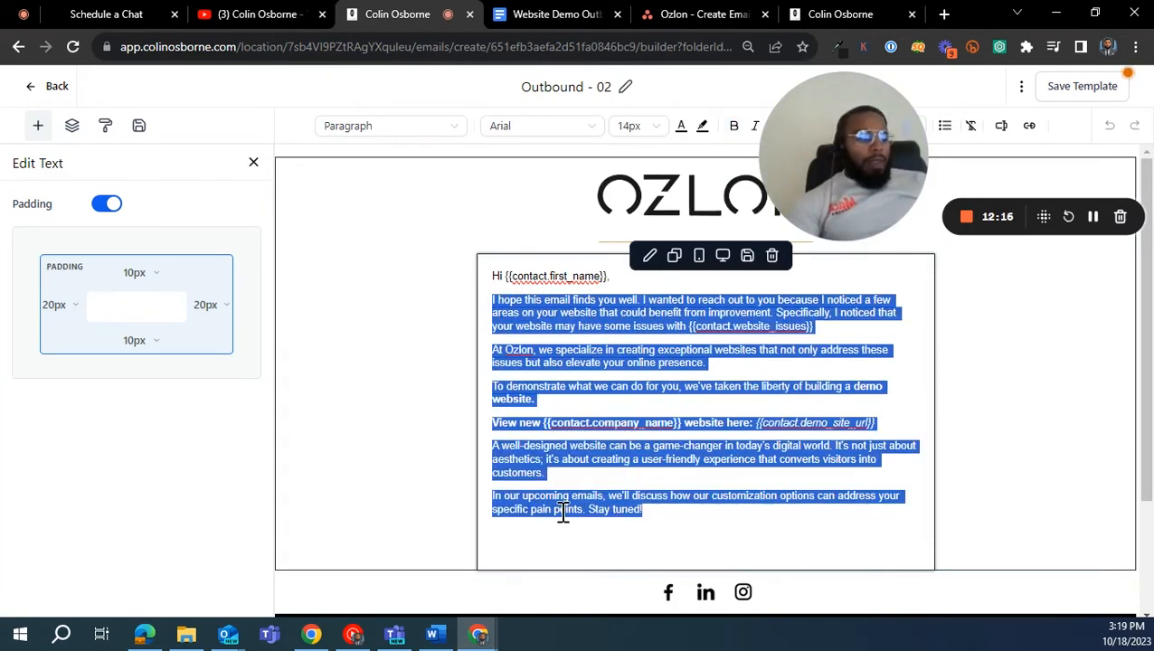
key(ctrl+v)
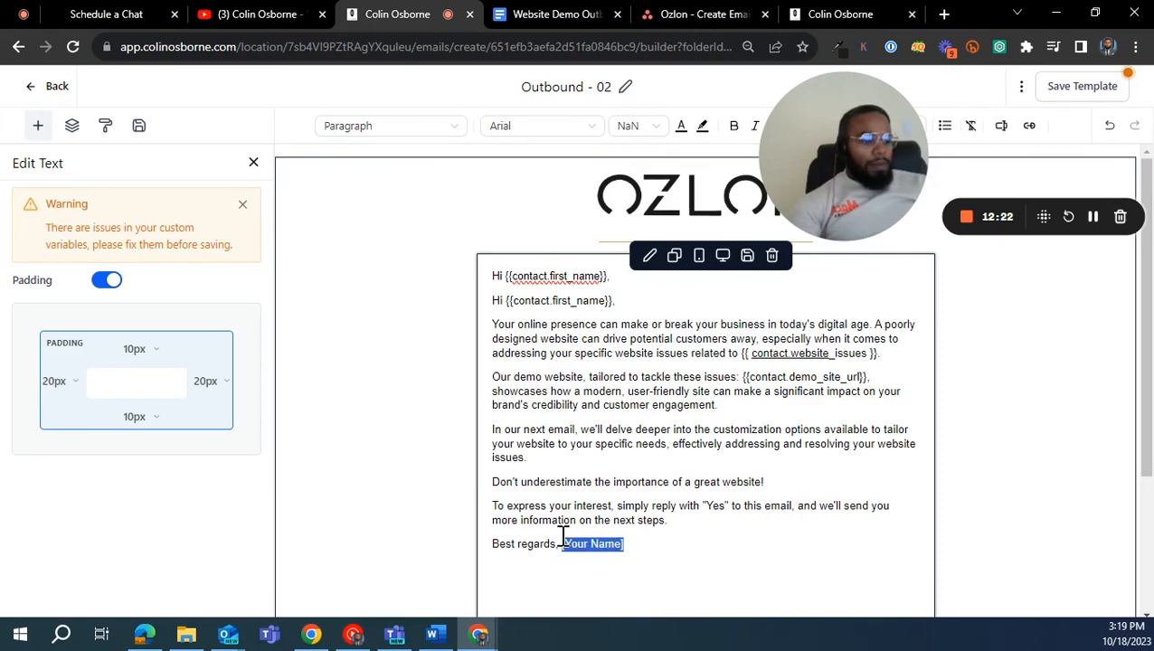
- Delete the [Your Name] placeholder after Best regards and the duplicate greeting line in the Outbound - 02 email body
key(BackSpace)
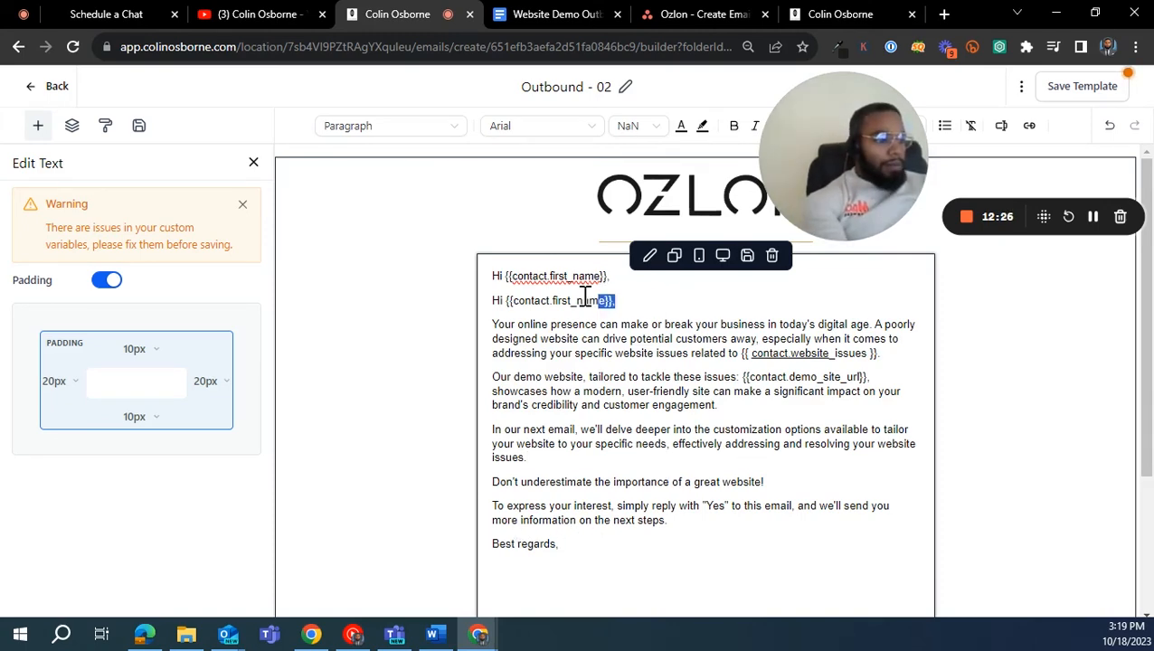
drag(585, 297, 474, 298)
key(BackSpace)
key(BackSpace)
click(683, 433)
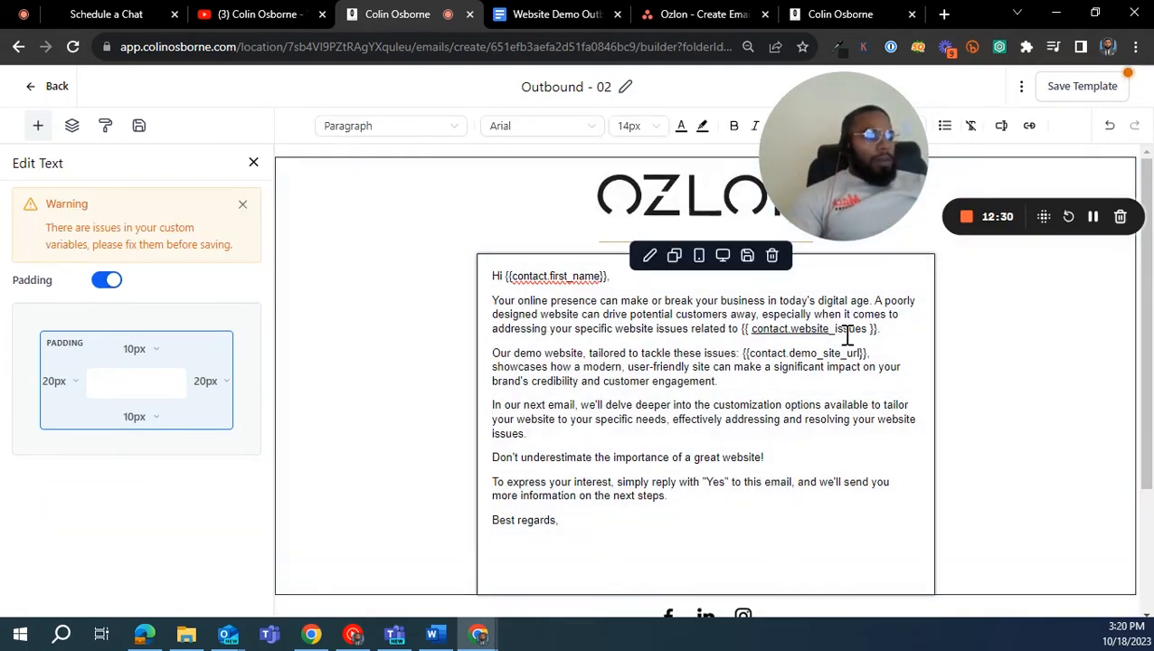
- Replace the website issues placeholder in the first paragraph with the Website Issues custom field, followed by a period, and save the template
right_click(800, 330)
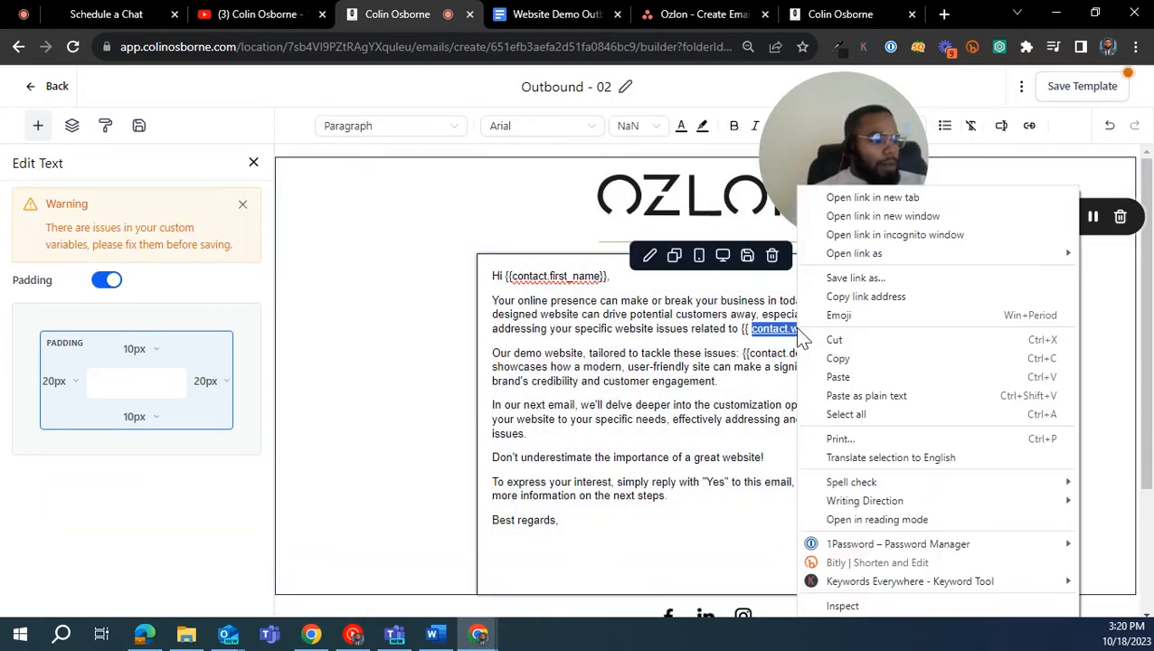
click(771, 367)
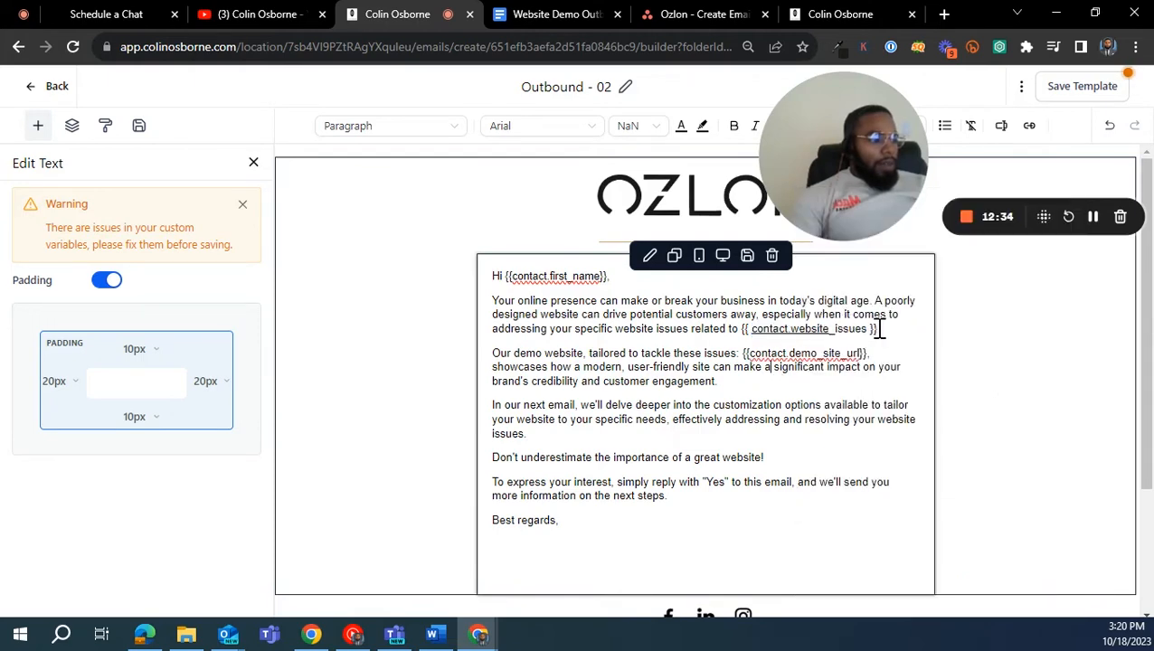
mouse_move(759, 334)
mouse_down()
mouse_move(741, 354)
mouse_move(740, 329)
mouse_up()
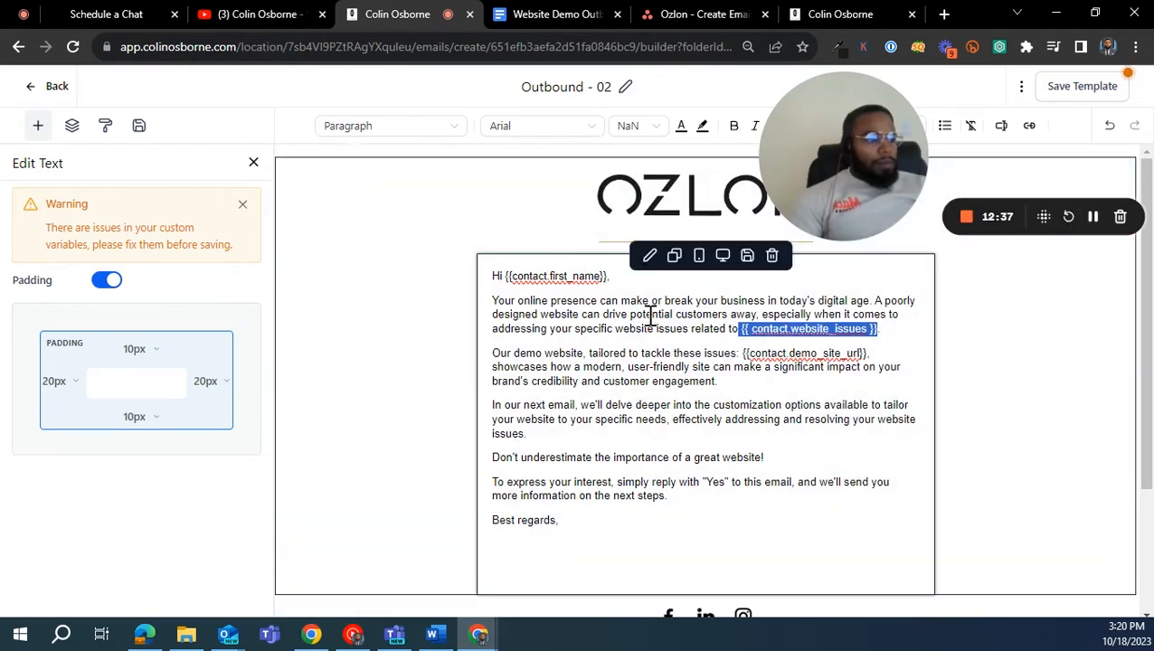
drag(839, 173, 467, 187)
click(633, 199)
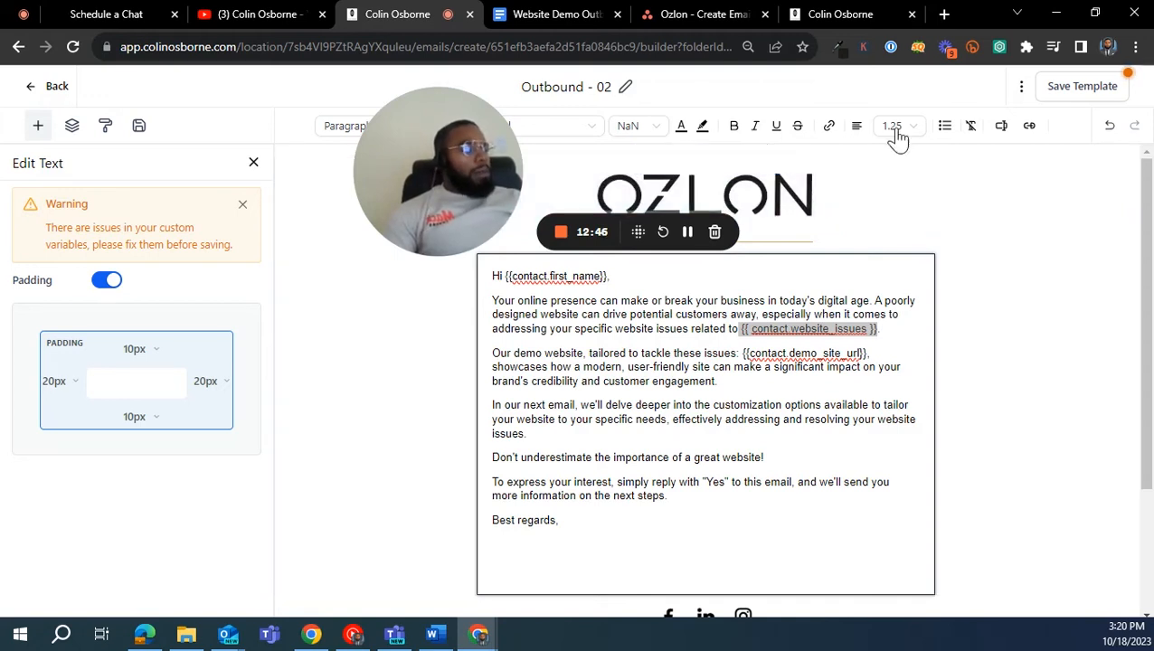
click(1000, 128)
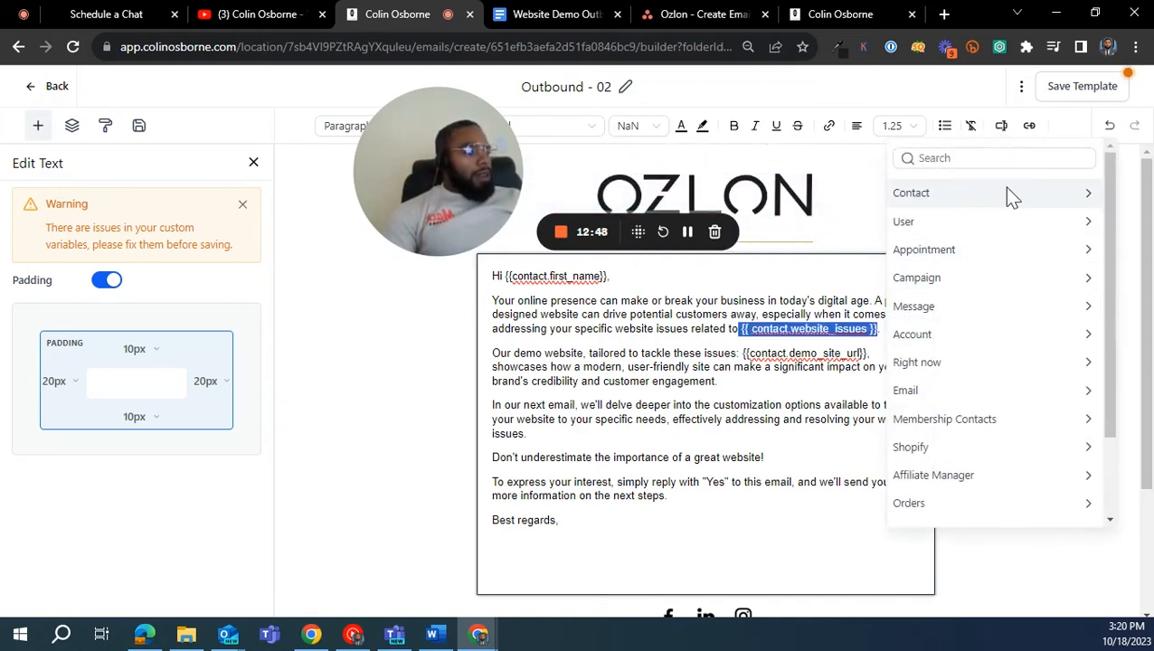
click(1082, 191)
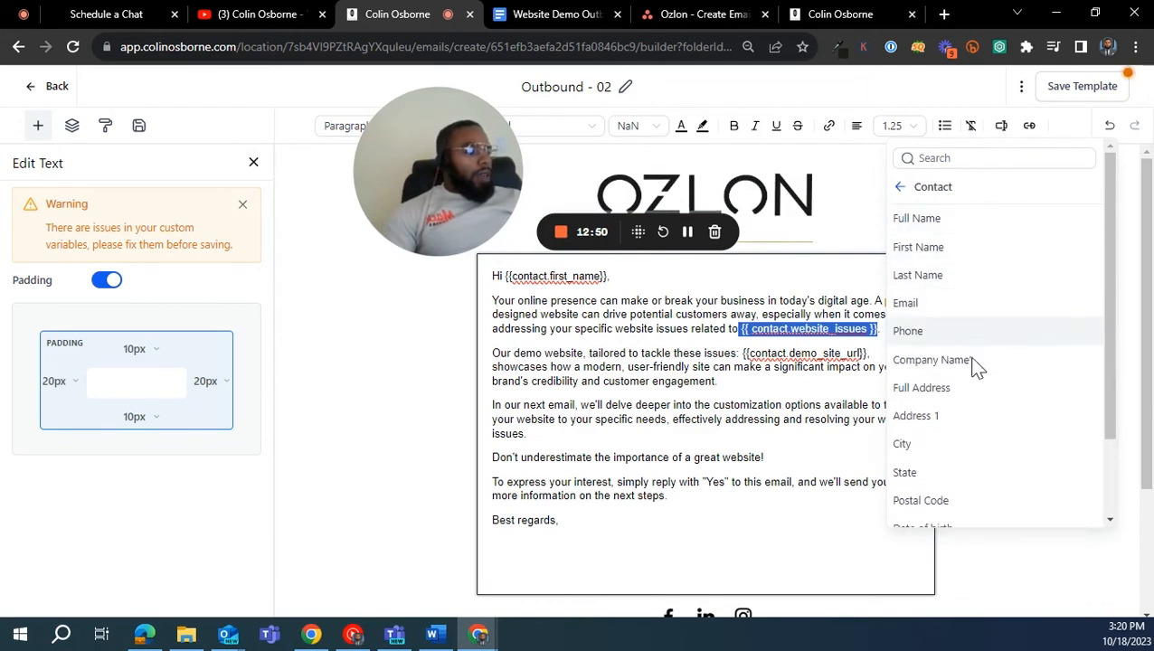
scroll(982, 452, down, 3)
click(994, 515)
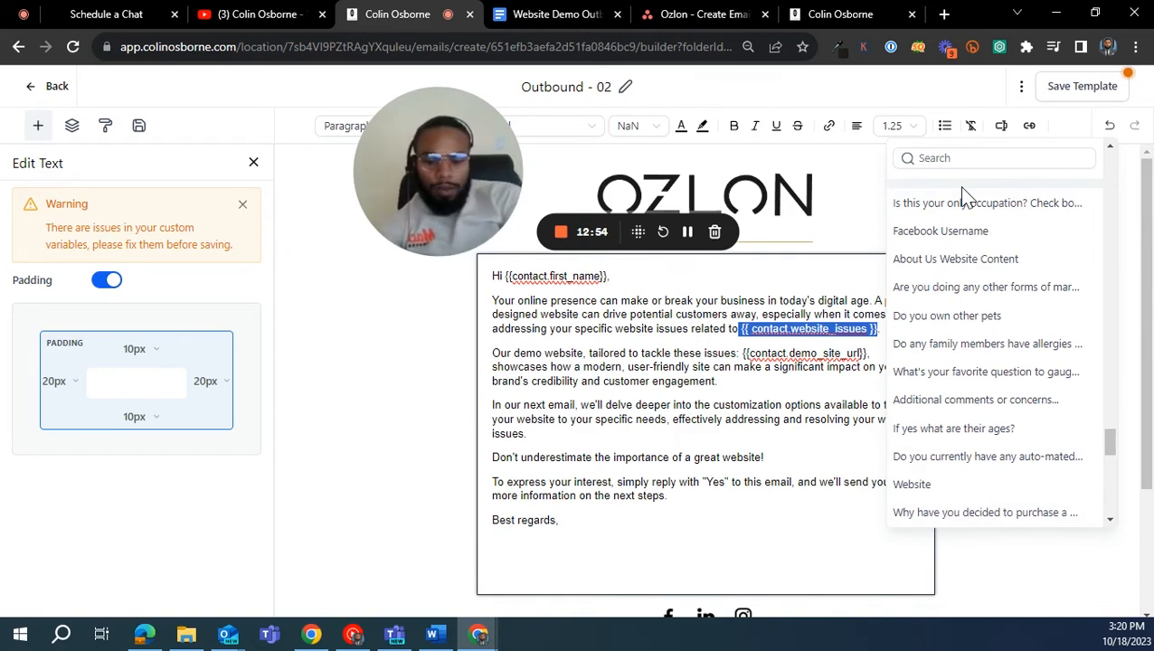
click(958, 158)
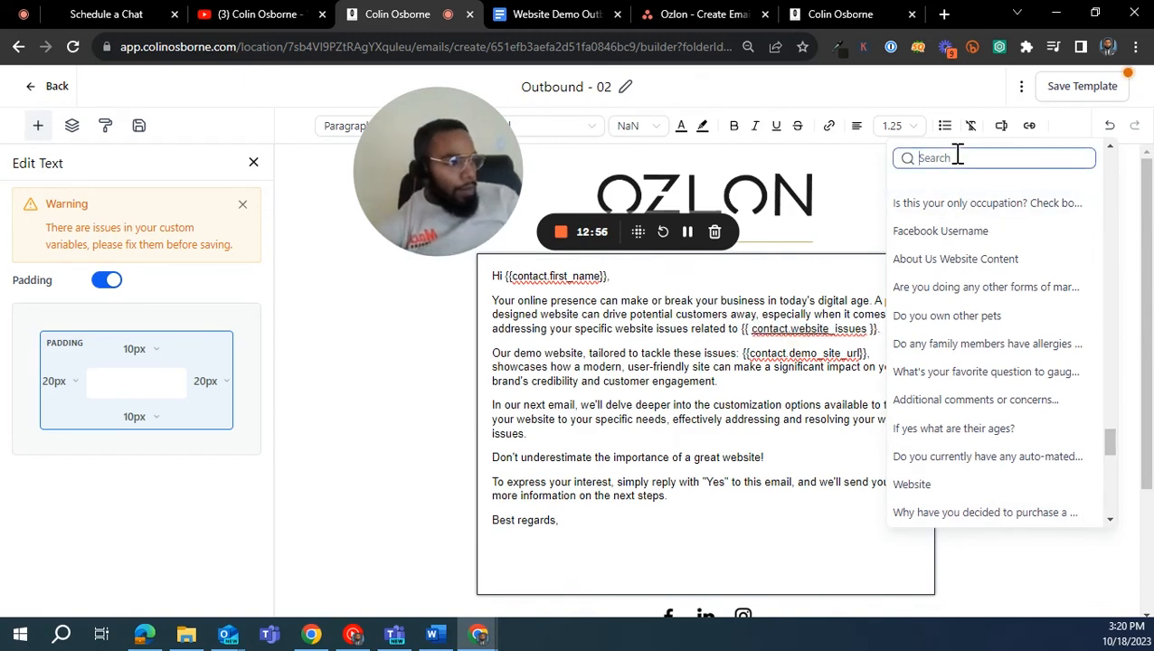
text(contact)
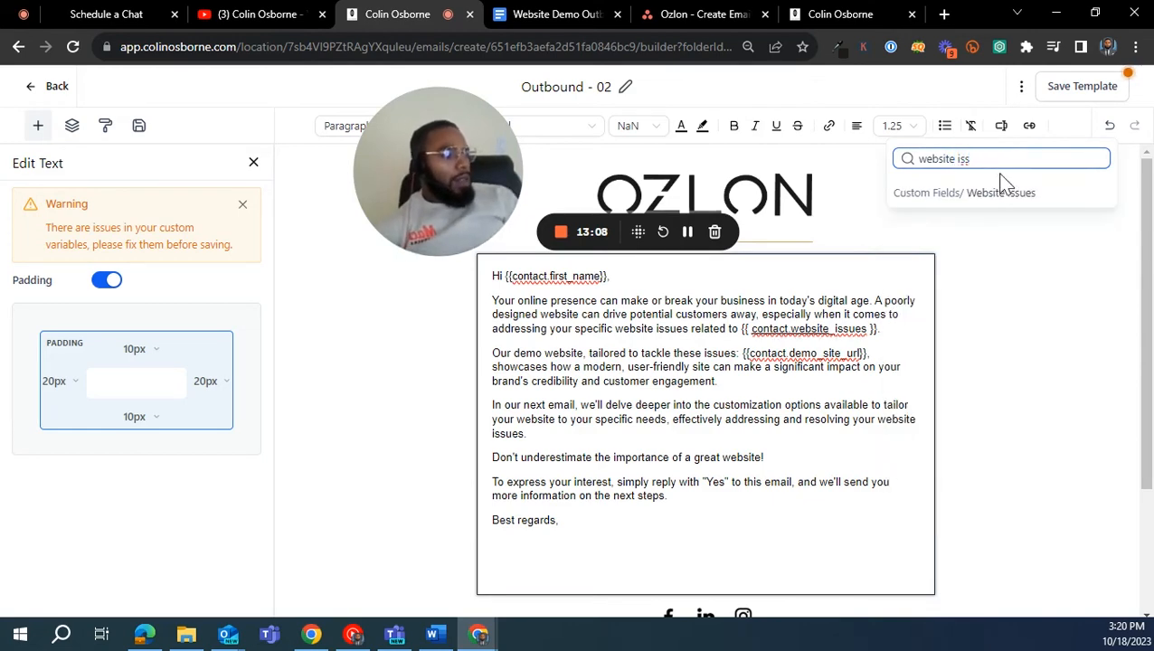
click(992, 195)
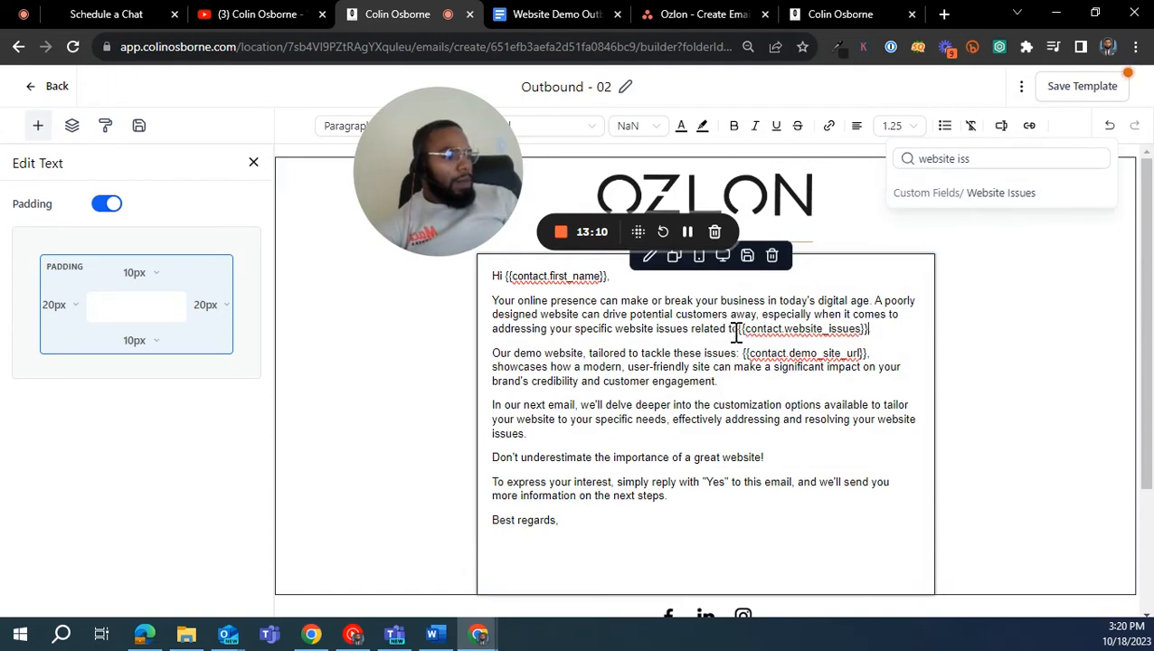
text(.)
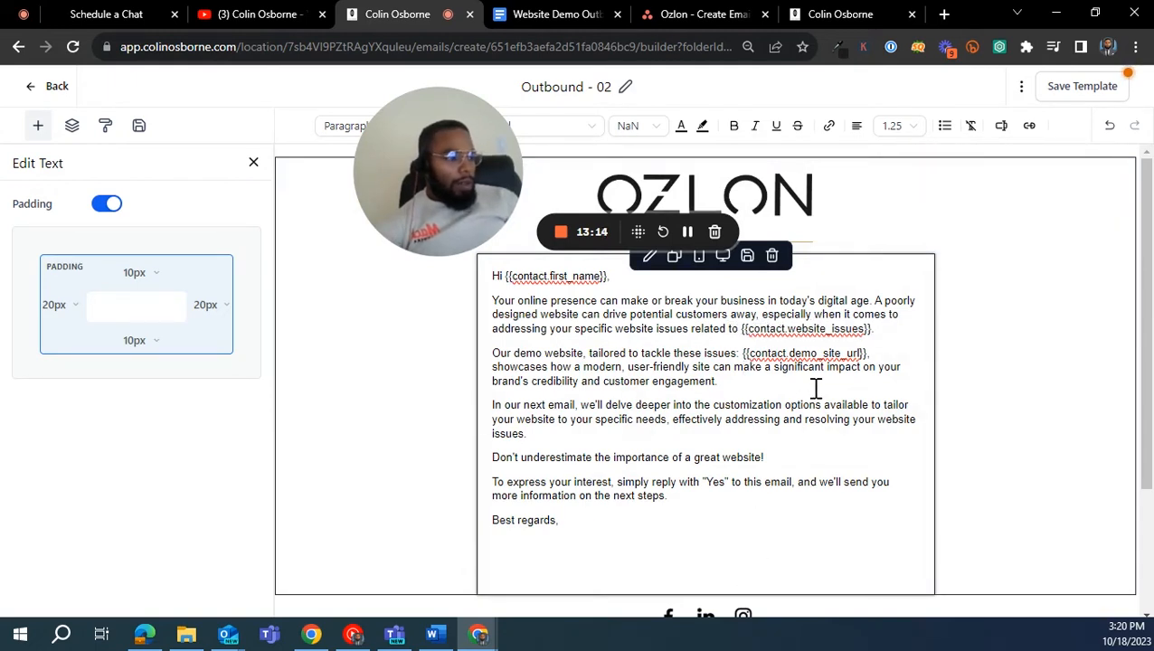
scroll(804, 445, down, 2)
scroll(932, 154, up, 2)
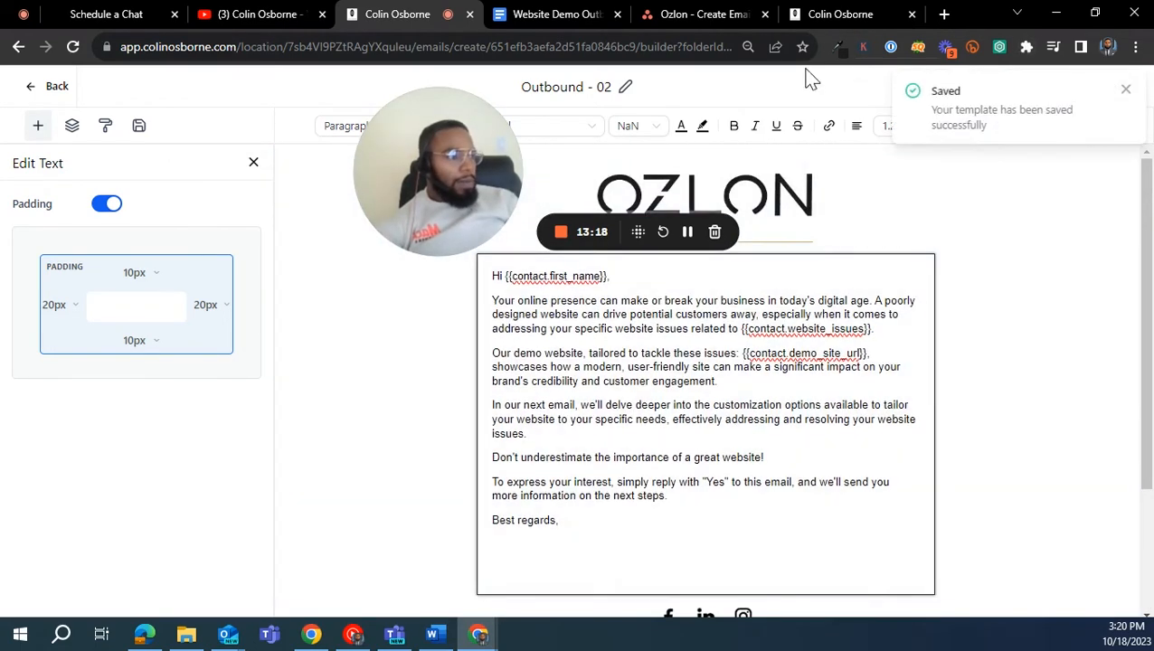
- Copy the Email 2 heading "Highlighting the Importance of a Good Website Subject: The Power of a Strong Online Presence" from the campaign document
click(535, 17)
click(512, 374)
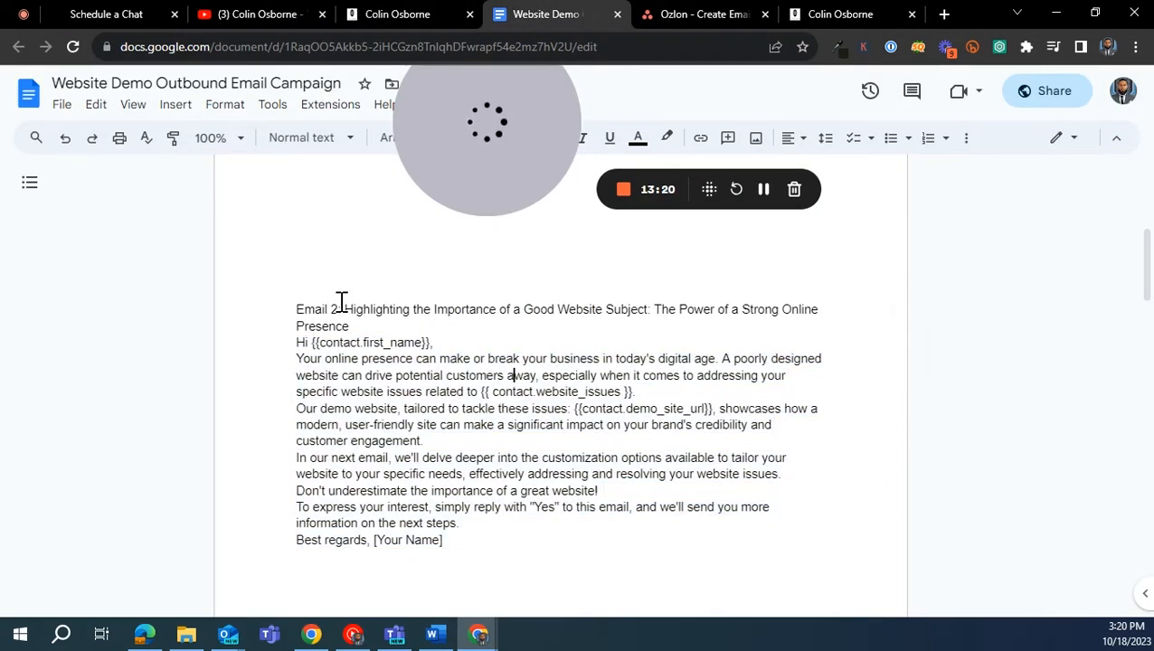
drag(345, 309, 351, 327)
key(ctrl+c)
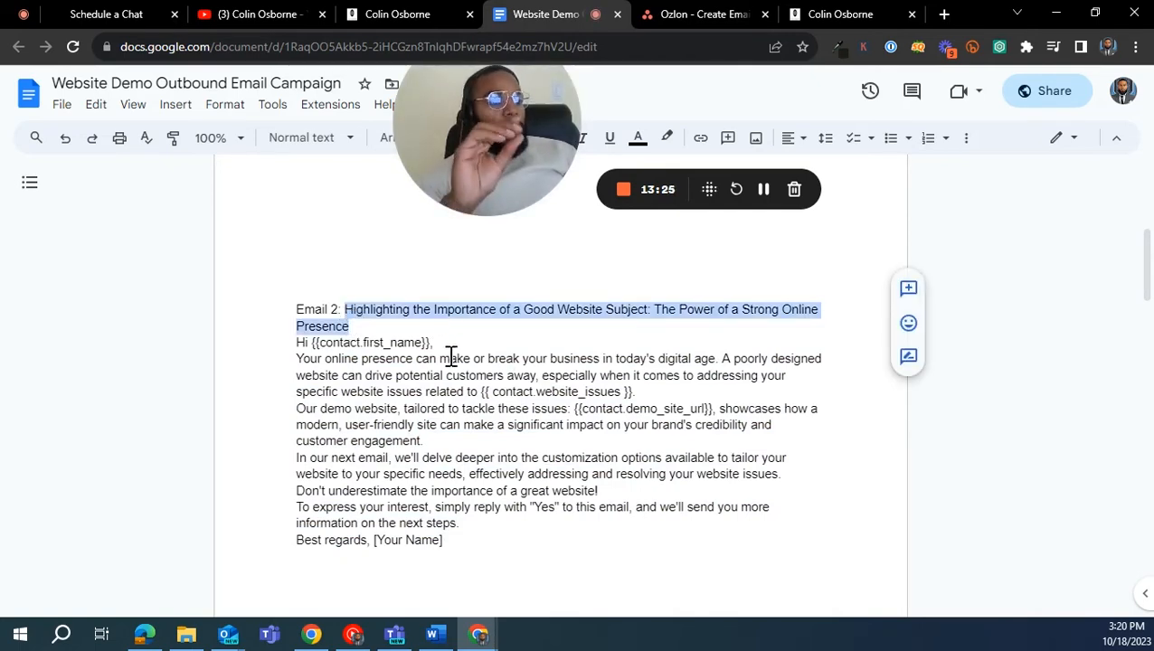
click(713, 16)
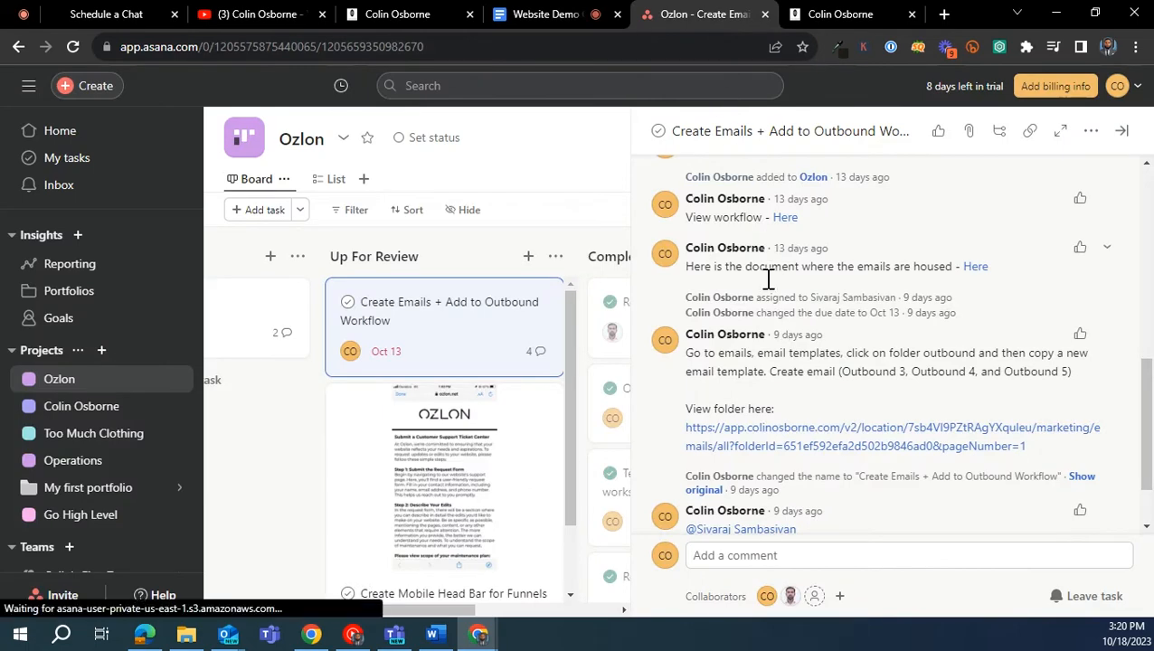
- Replace the email subject and the preview text in the Outbound - 02 template settings with the copied Email 2 heading
click(432, 24)
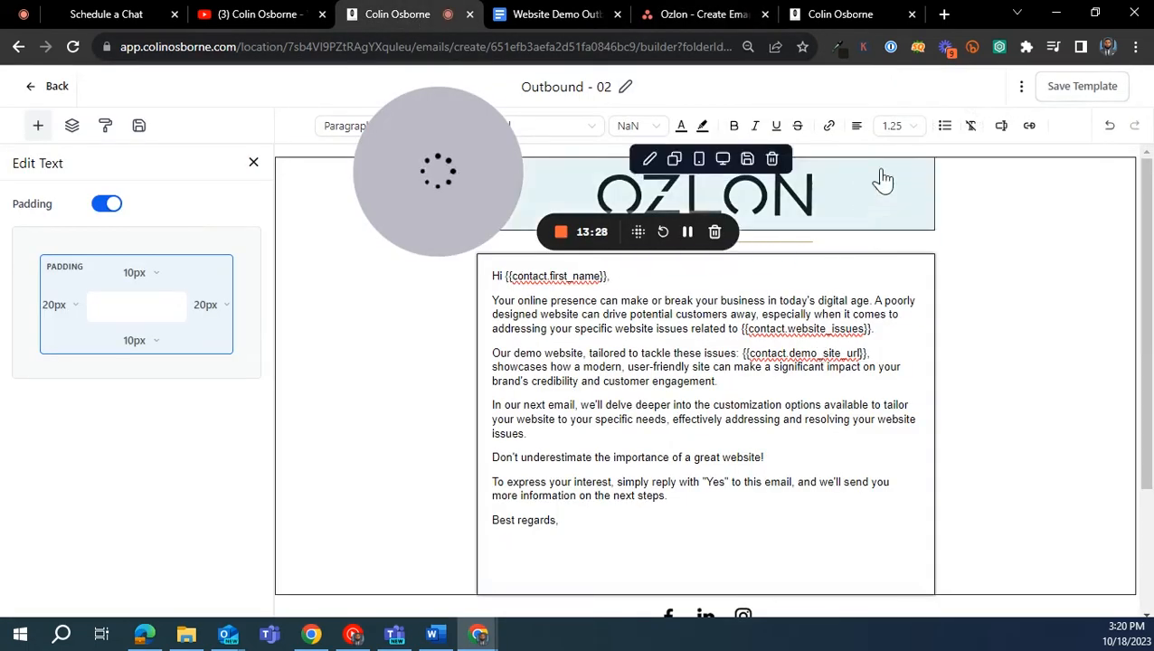
click(1021, 87)
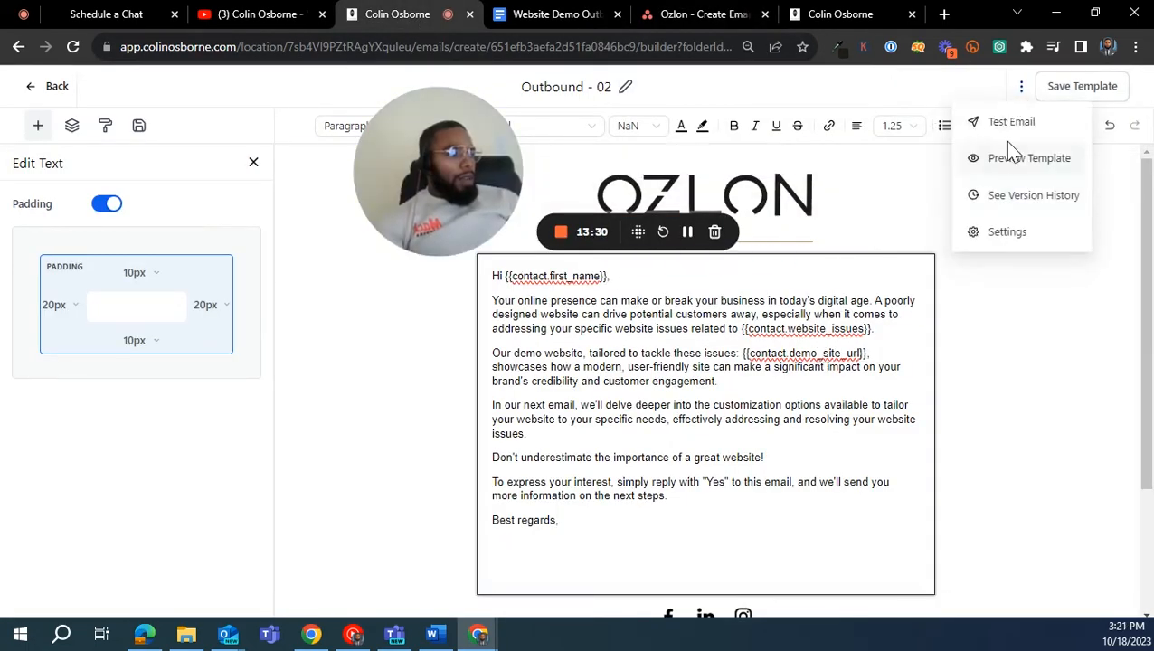
click(1006, 231)
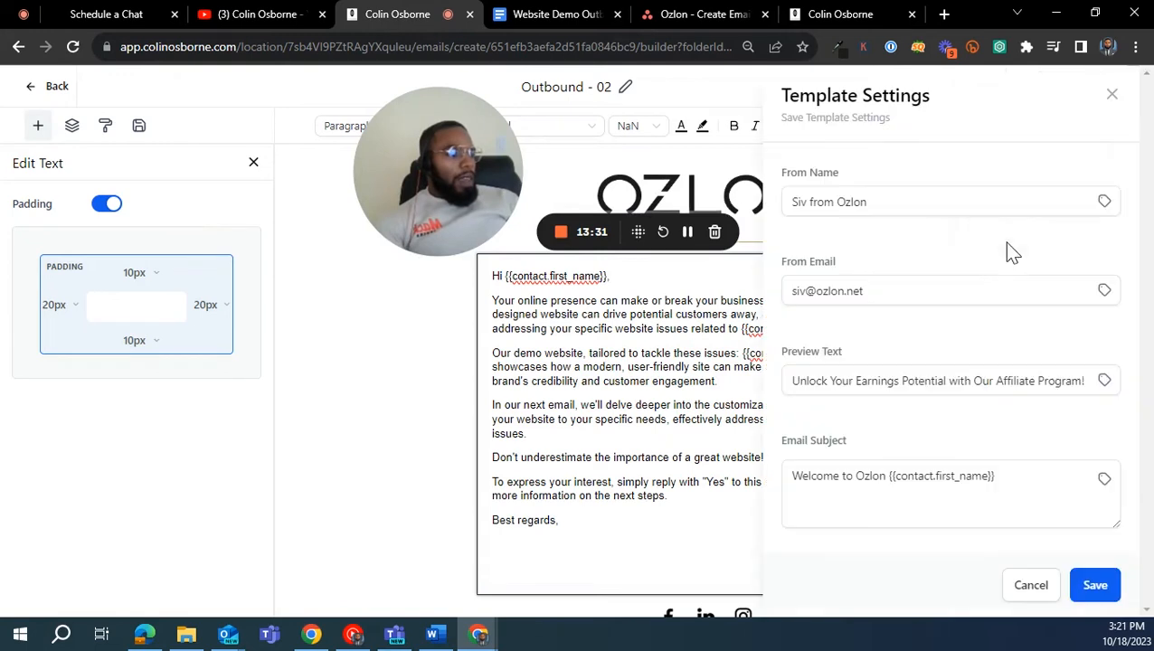
triple_click(877, 381)
triple_click(870, 473)
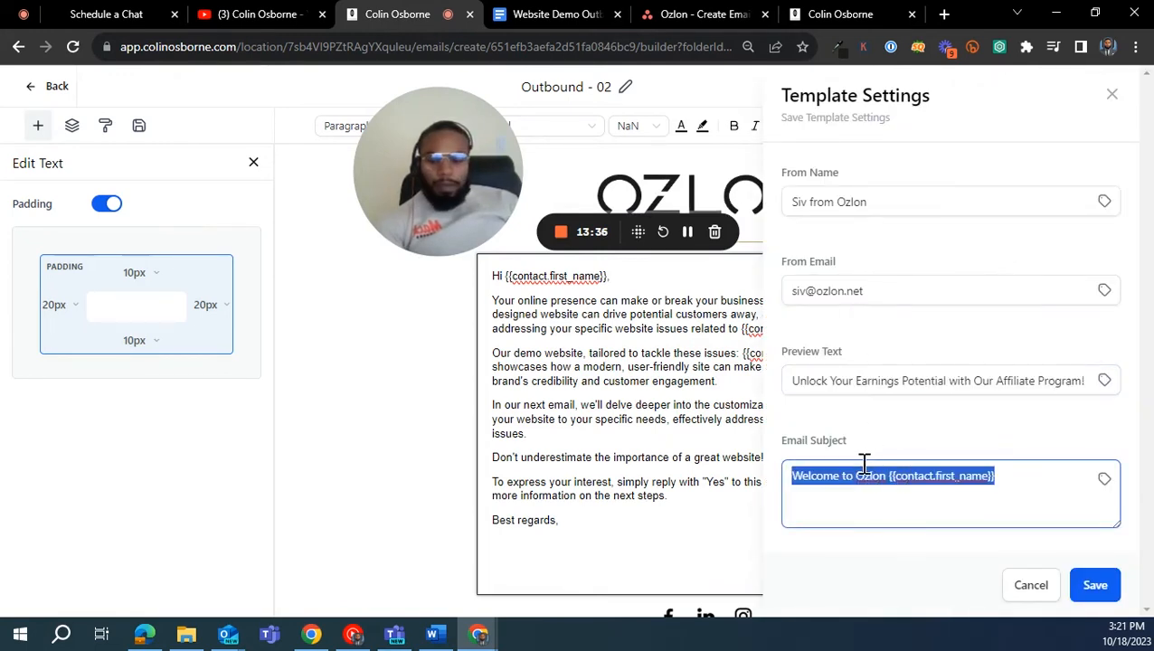
key(ctrl+v)
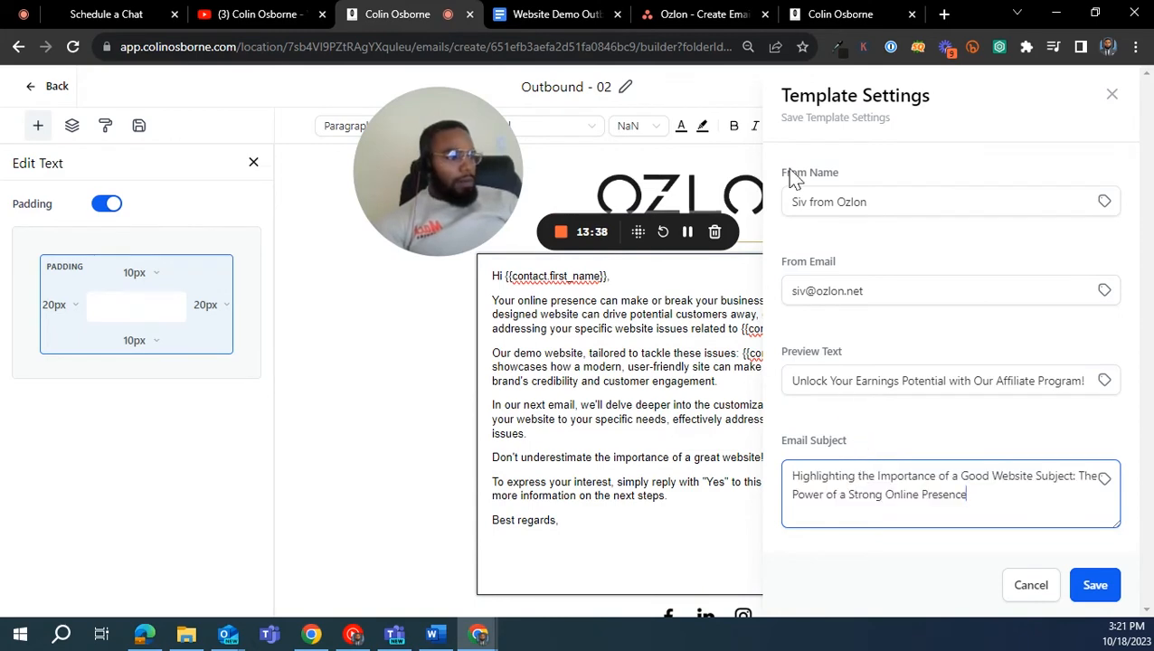
triple_click(855, 378)
key(ctrl+v)
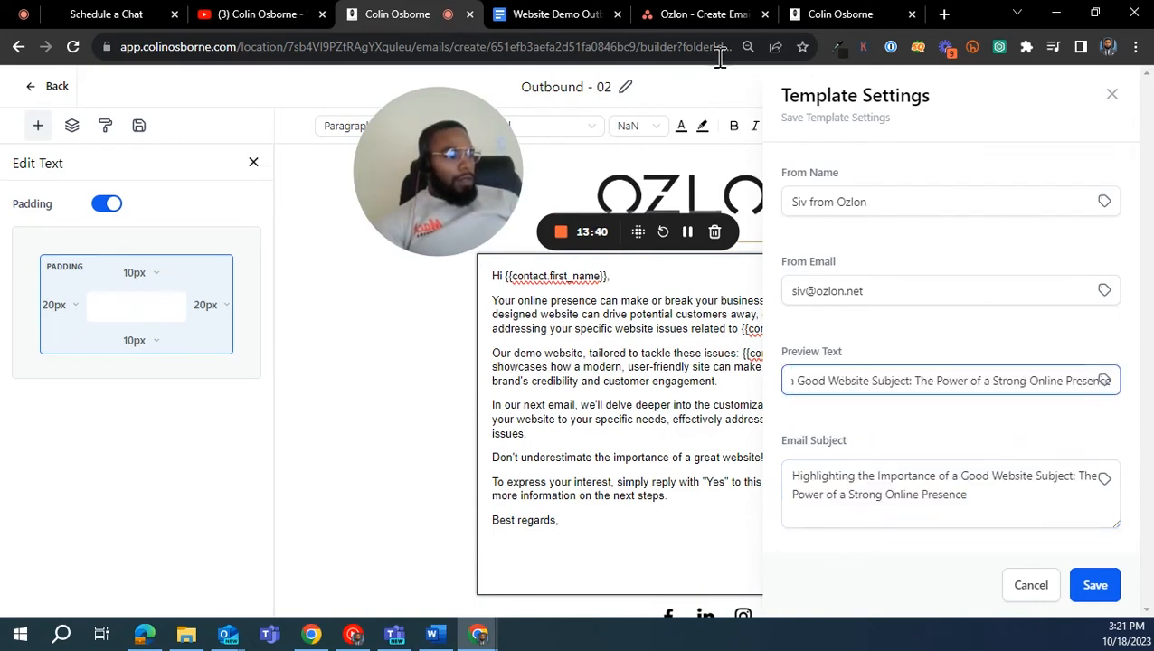
- Copy the first body paragraph of Email 2 in the campaign document, undoing the accidental paste over it
click(565, 15)
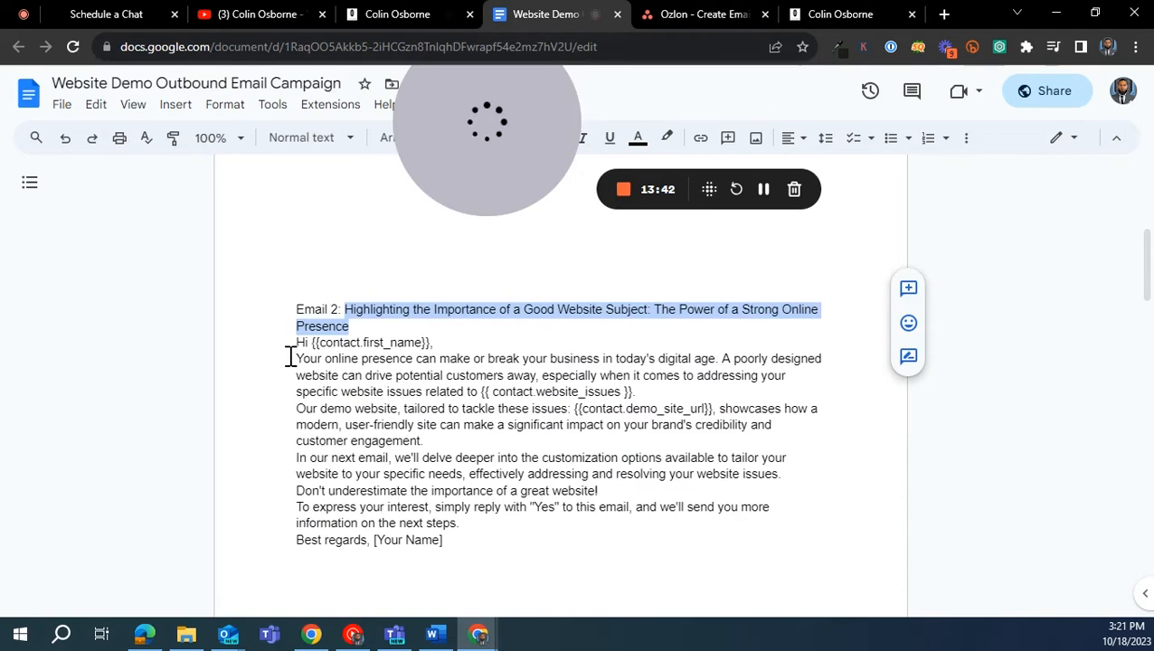
drag(289, 357, 646, 389)
key(ctrl+v)
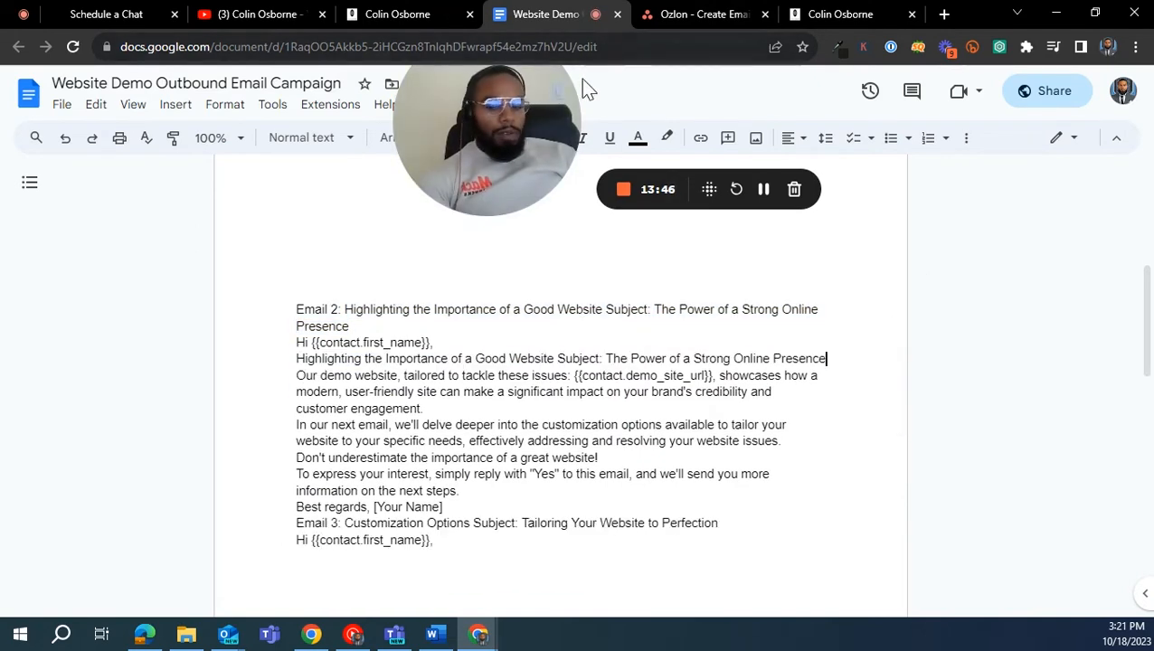
key(ctrl+z)
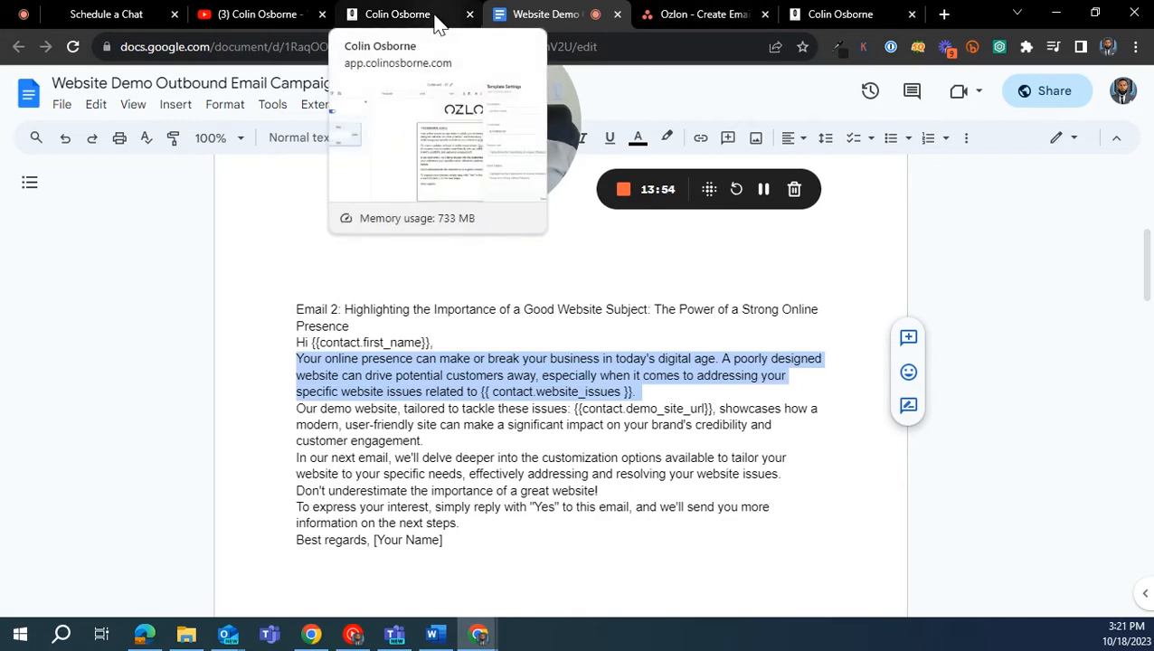
- Replace the preview text in the Outbound - 02 template settings with the copied Email 2 opening paragraph and save the settings
click(397, 15)
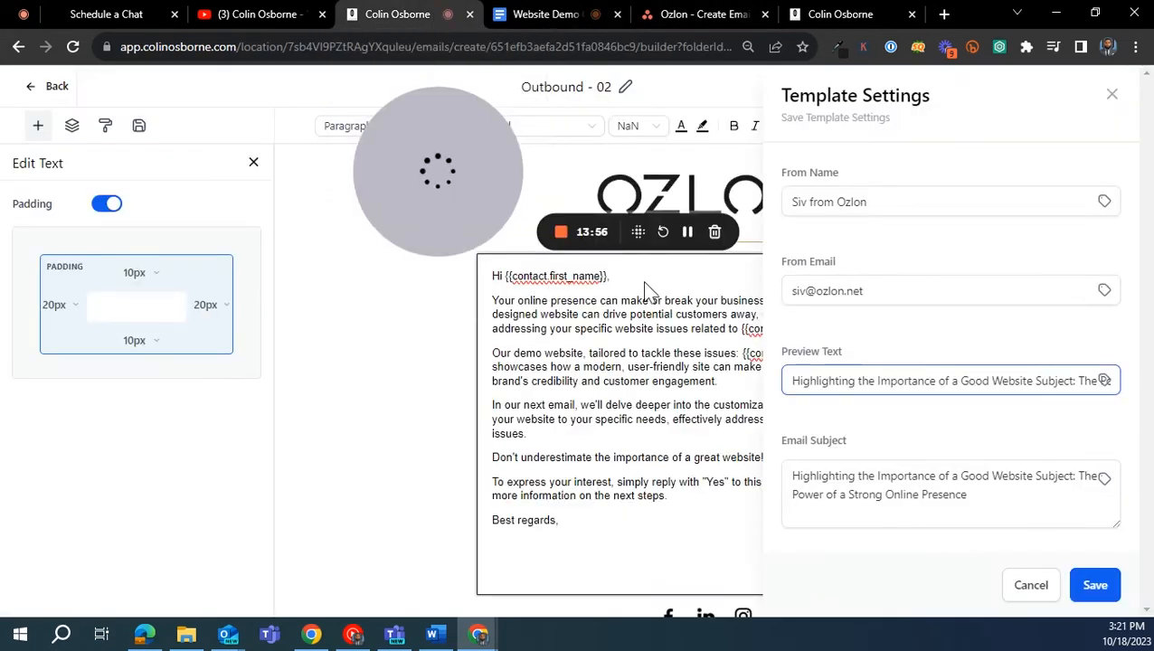
triple_click(855, 380)
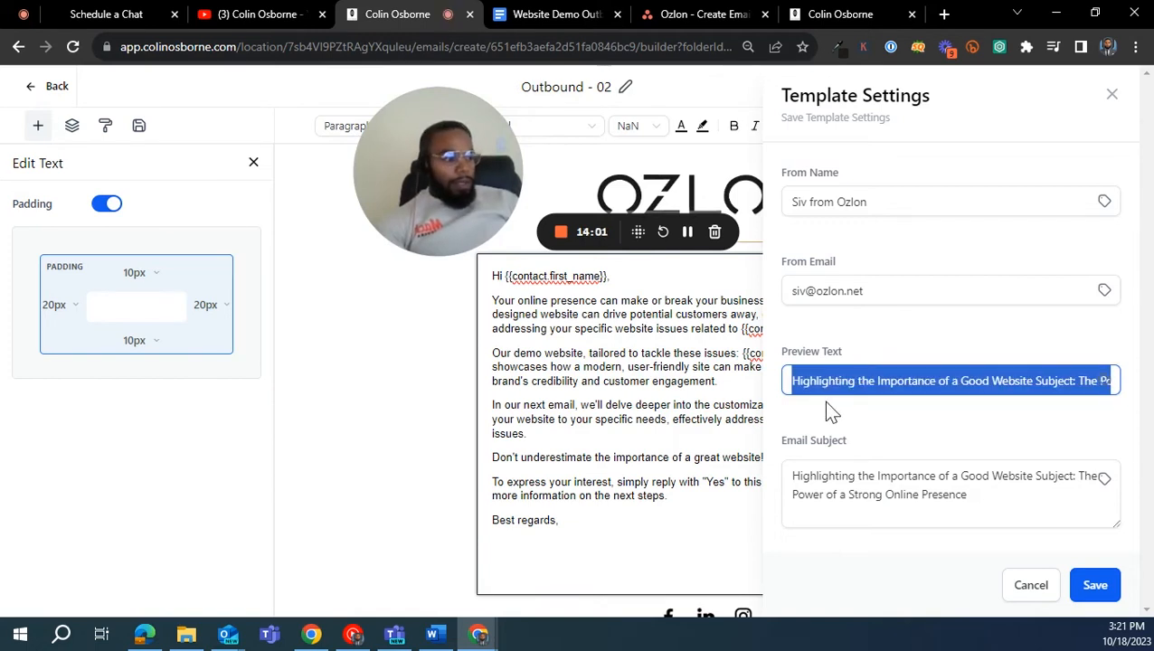
key(ctrl+v)
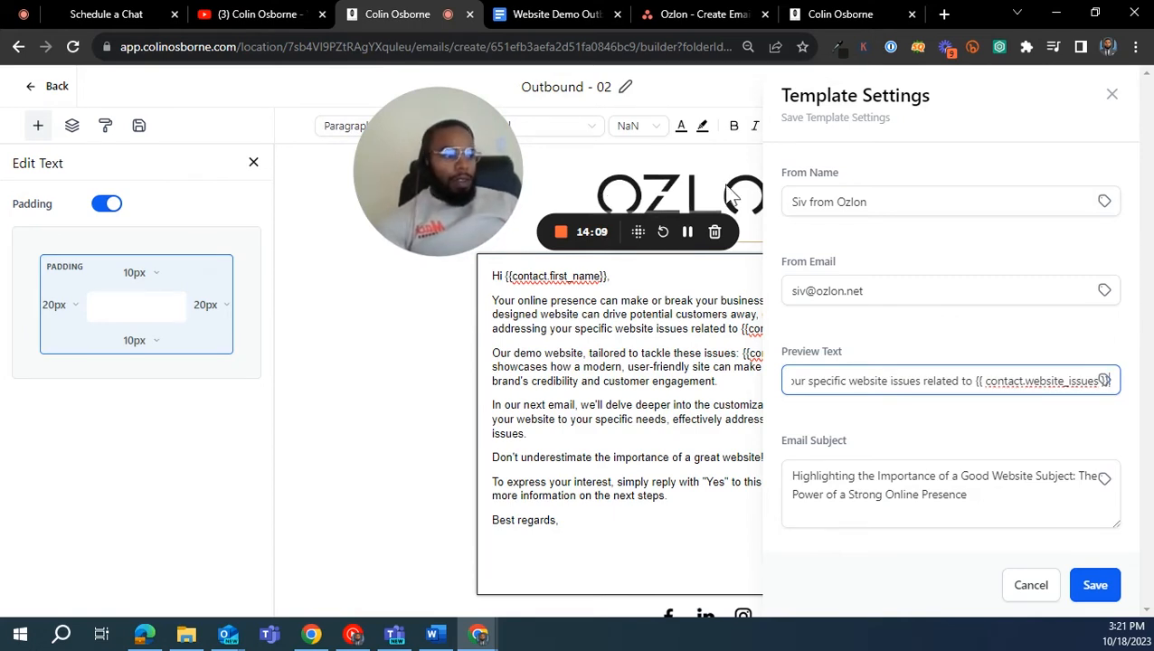
click(1096, 597)
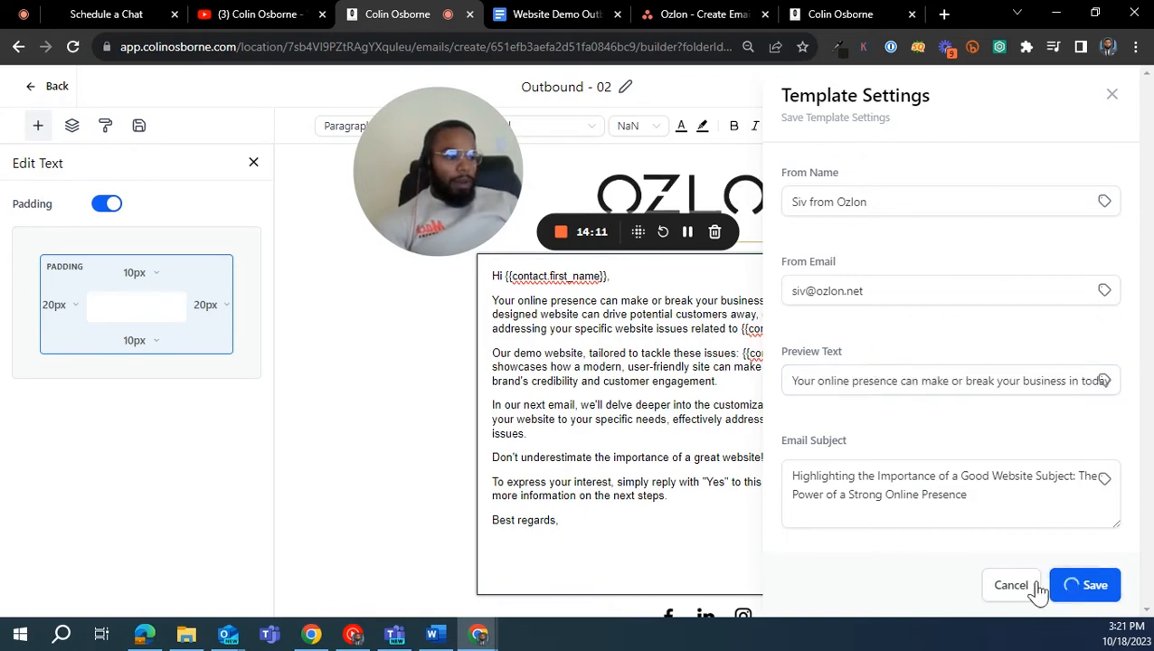
drag(473, 189, 809, 217)
click(1126, 91)
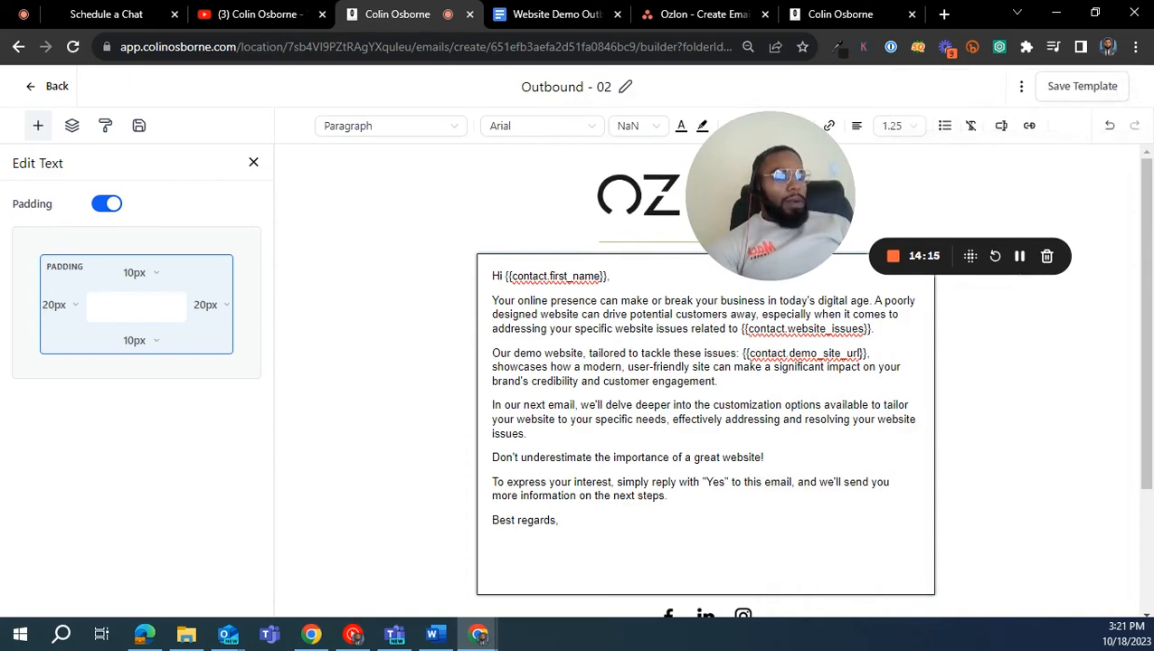
- Leave the template editor and open the Outbound workflow from the Automation workflows list
click(54, 88)
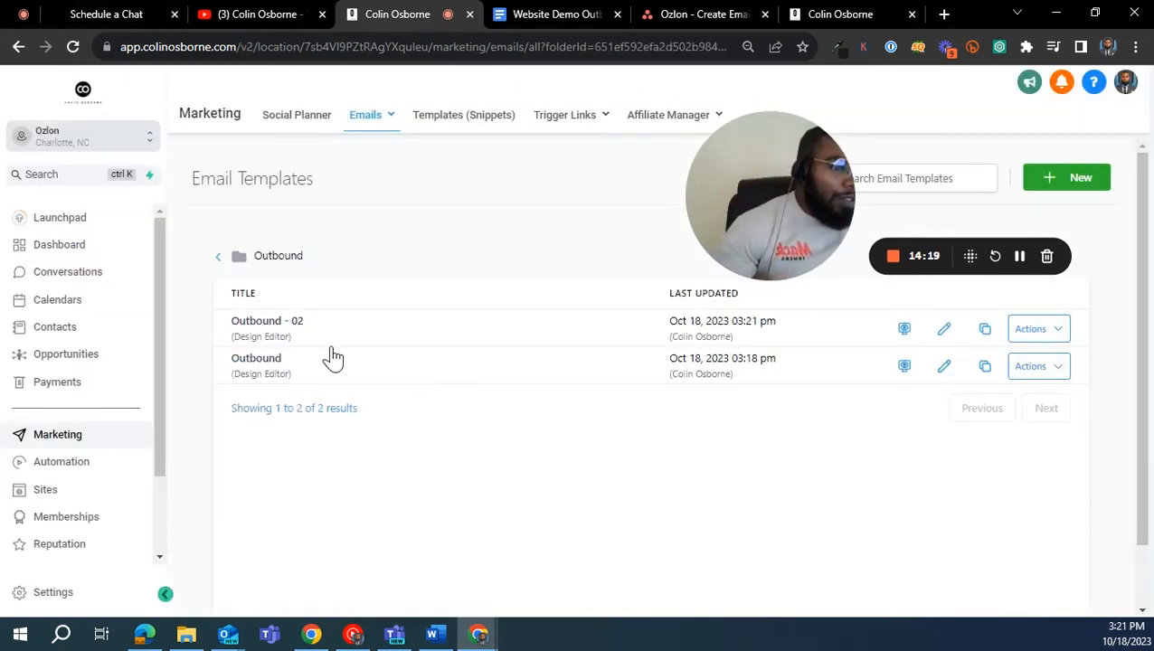
click(83, 463)
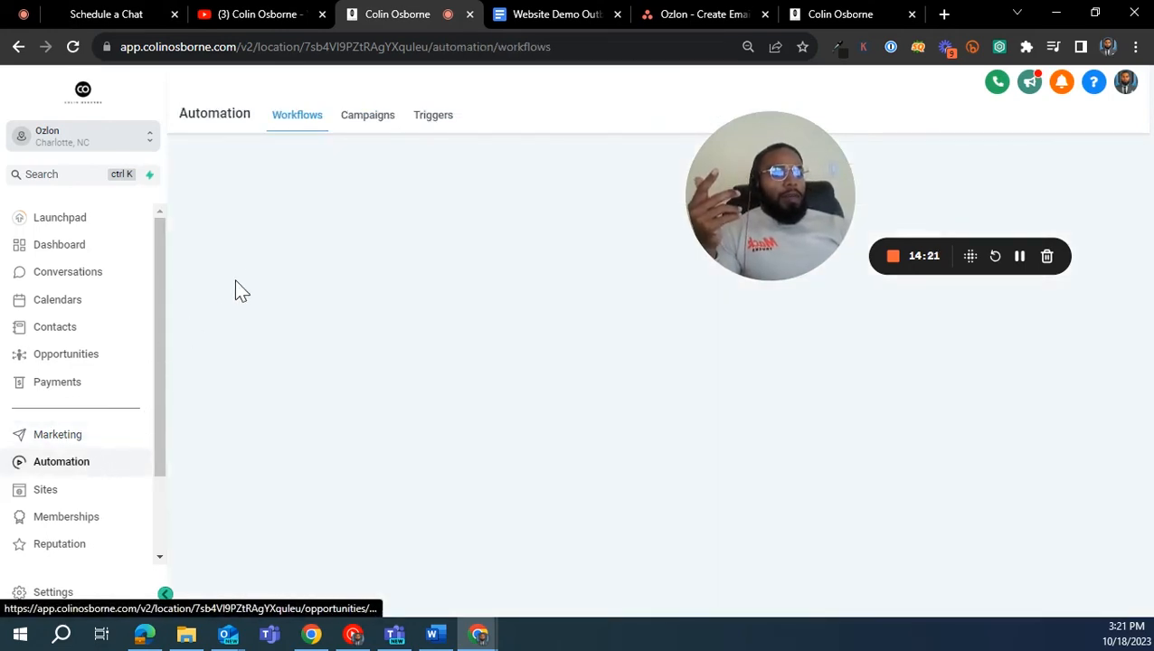
scroll(287, 361, down, 3)
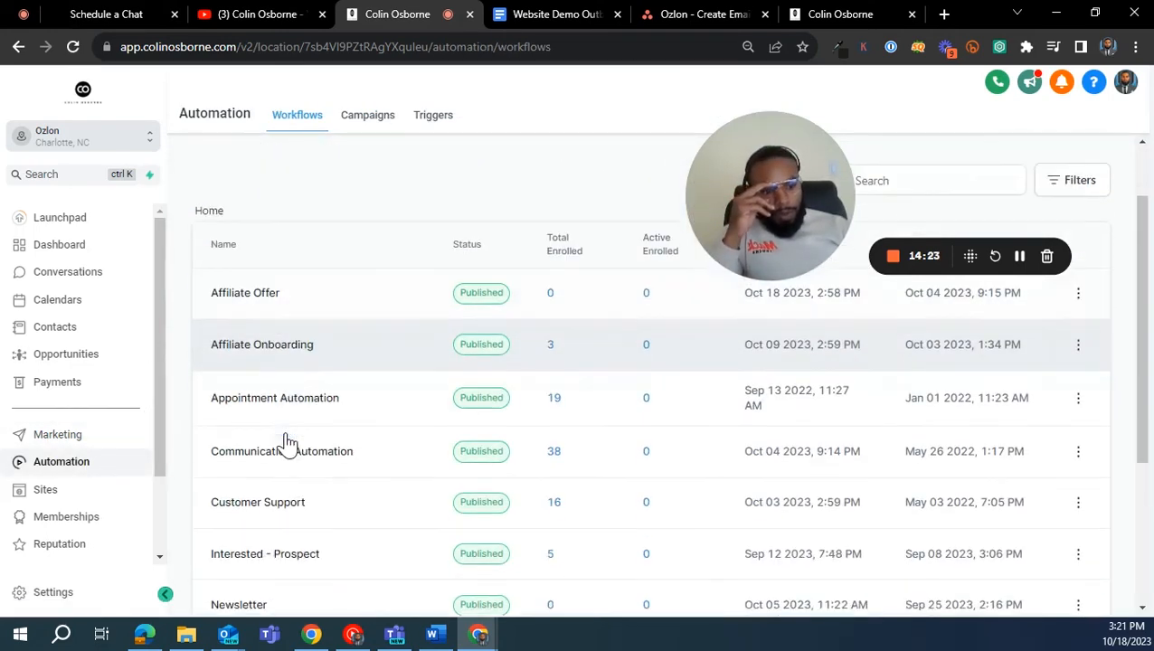
scroll(288, 455, down, 2)
click(237, 406)
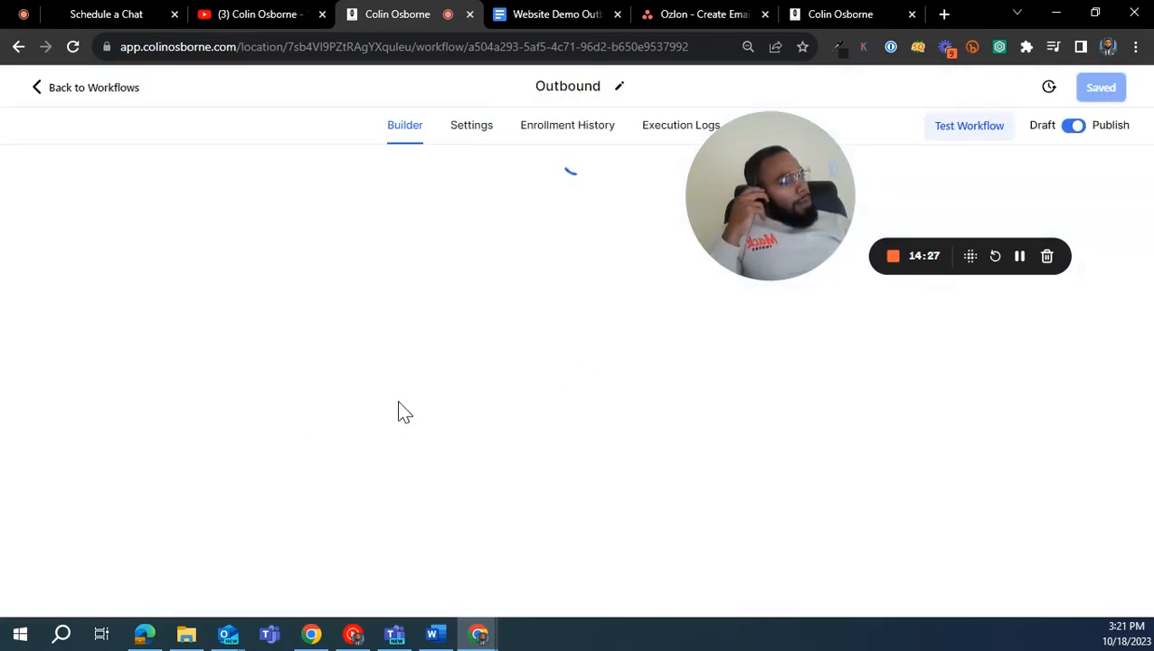
- Examine the overall structure of the Outbound workflow from its trigger down to the last reply branches
scroll(579, 361, up, 2)
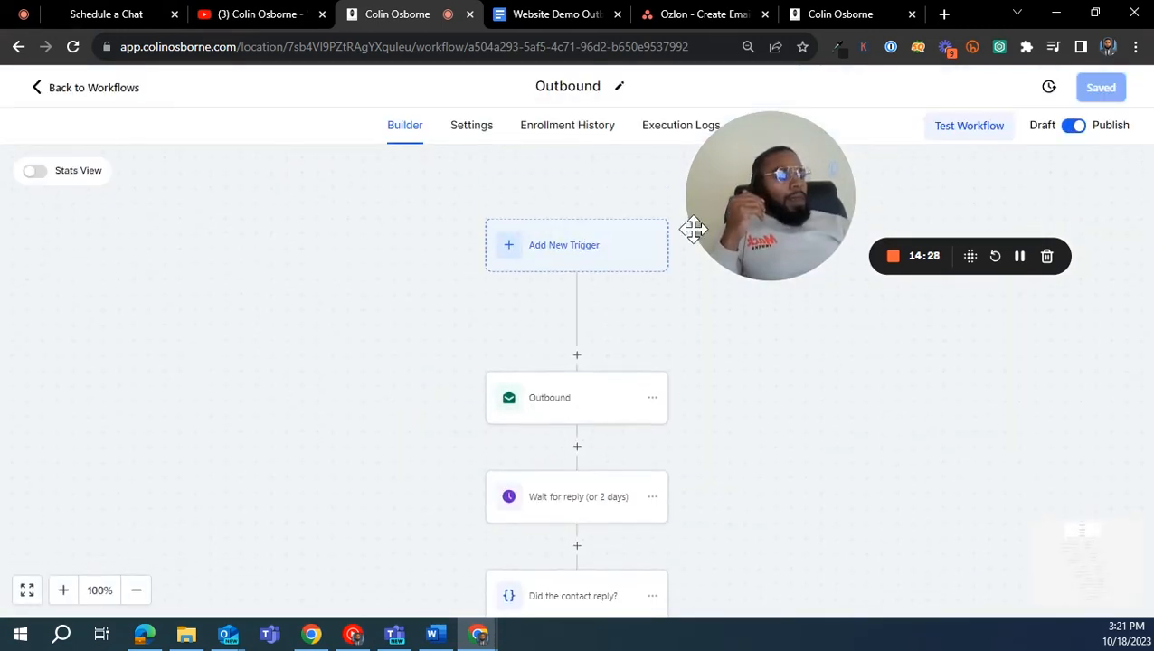
drag(738, 211, 857, 267)
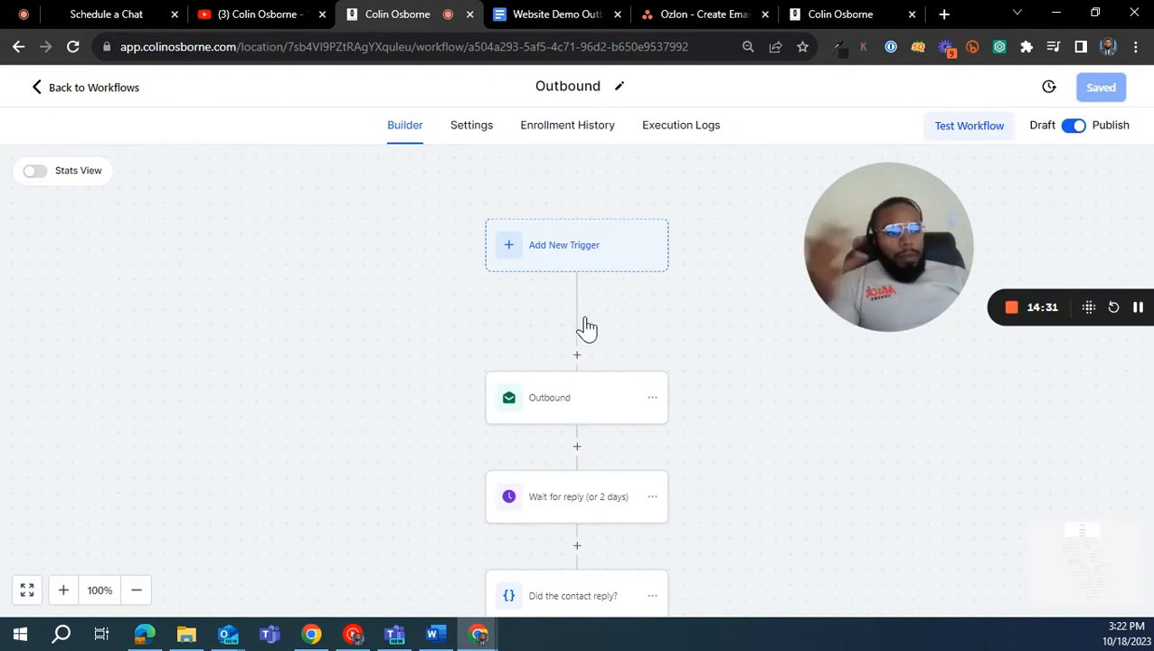
click(136, 591)
click(136, 592)
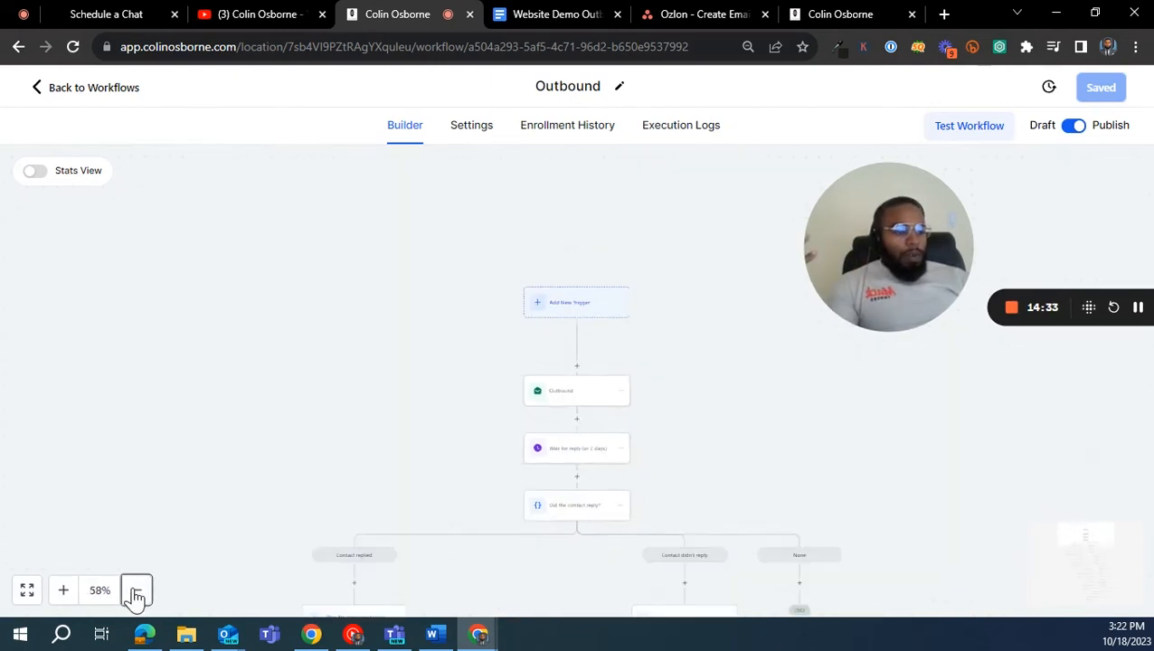
click(136, 591)
drag(340, 469, 357, 145)
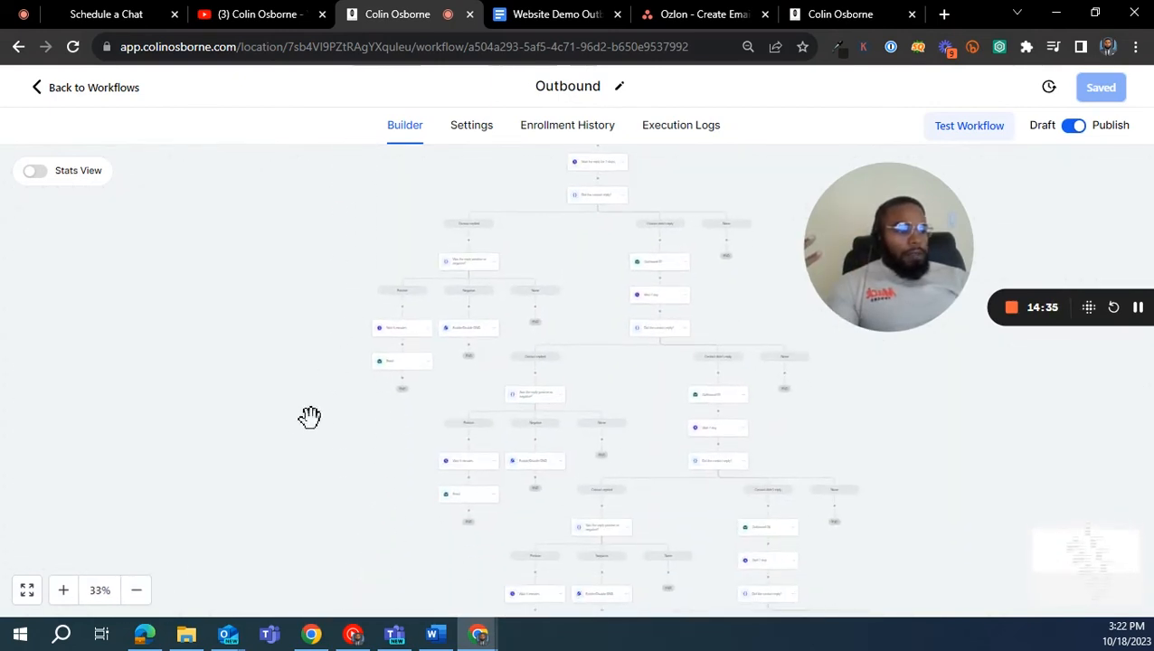
drag(286, 399, 280, 181)
drag(302, 570, 233, 402)
drag(267, 476, 260, 404)
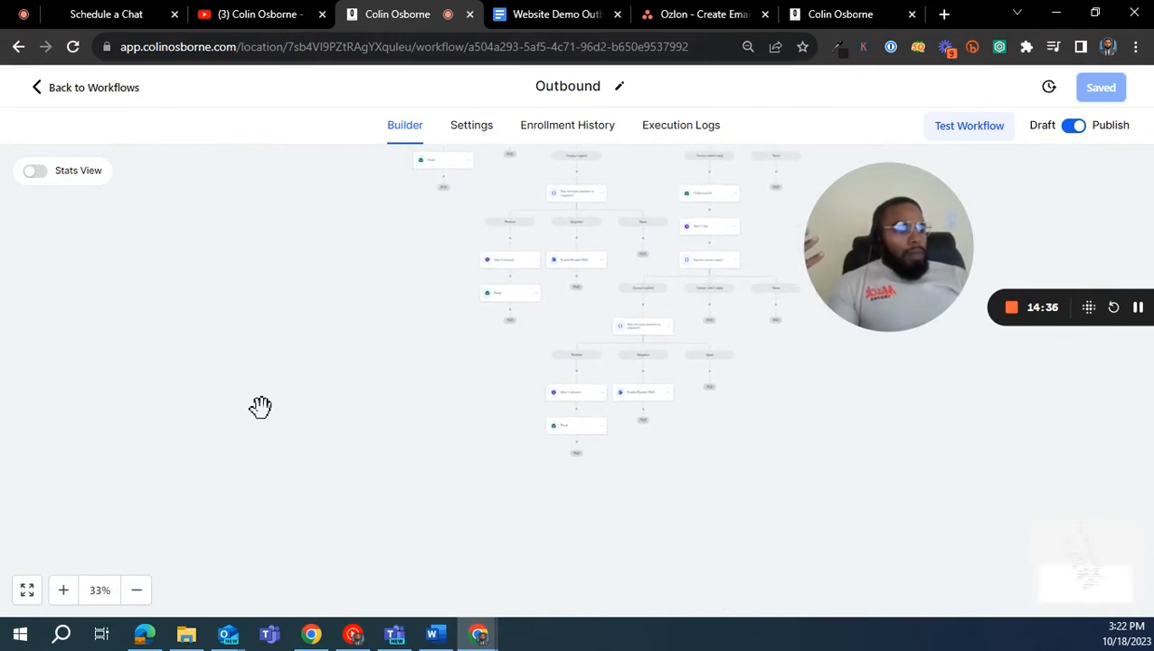
- Examine the Outbound workflow's reply branches up close, including the Positive, Negative and None paths and their wait, email and DND actions
click(63, 590)
click(64, 590)
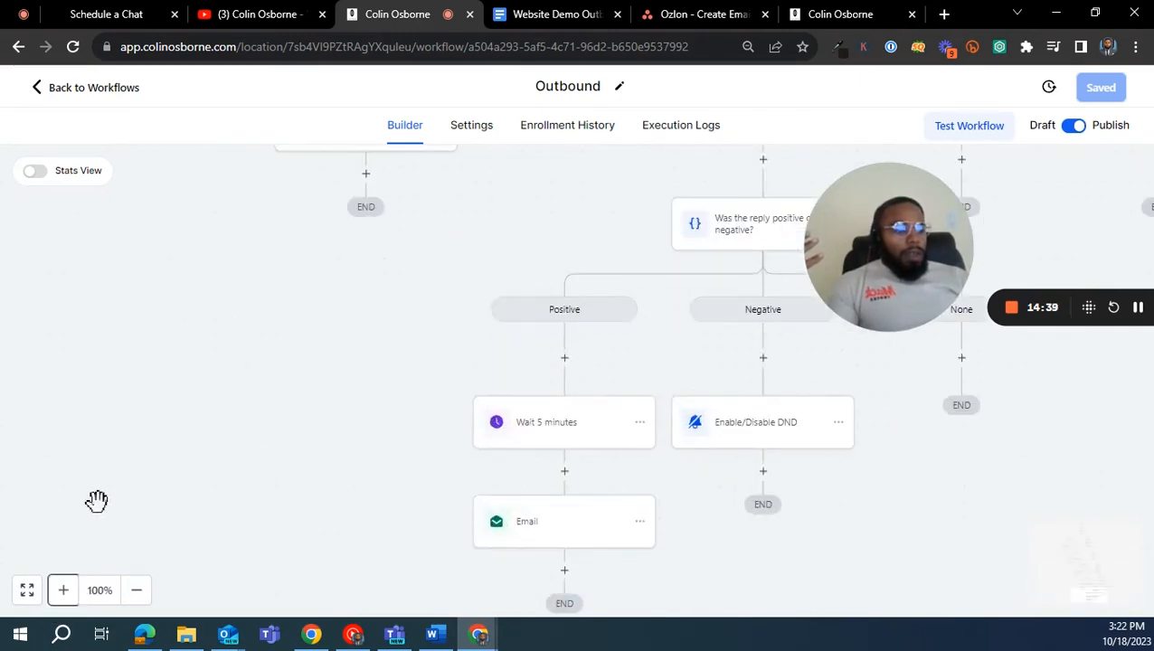
drag(323, 453, 198, 228)
drag(379, 484, 250, 286)
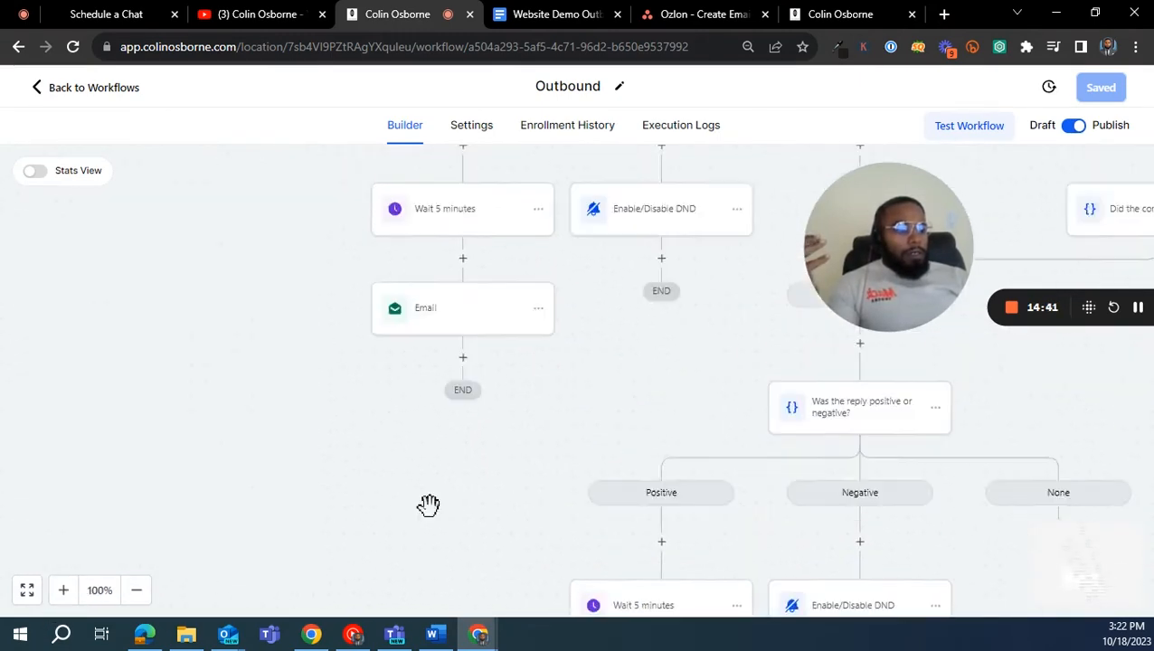
drag(430, 505, 317, 305)
drag(314, 463, 144, 161)
drag(289, 355, 165, 203)
drag(252, 461, 258, 495)
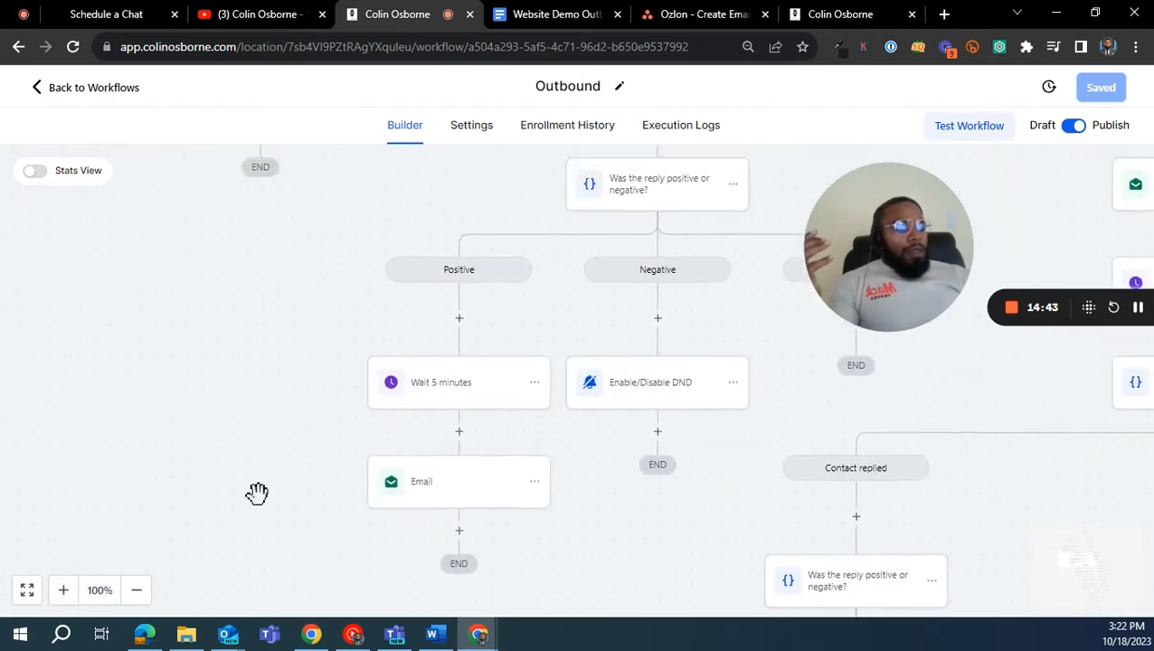
drag(268, 384, 209, 486)
drag(272, 421, 175, 495)
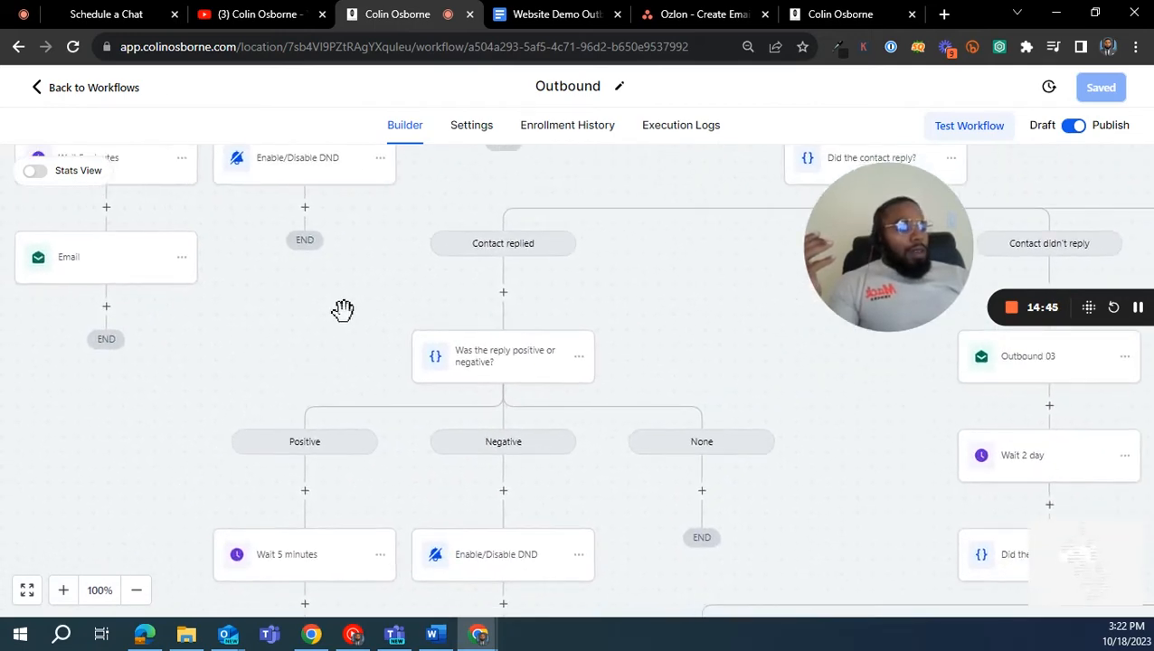
drag(344, 311, 391, 510)
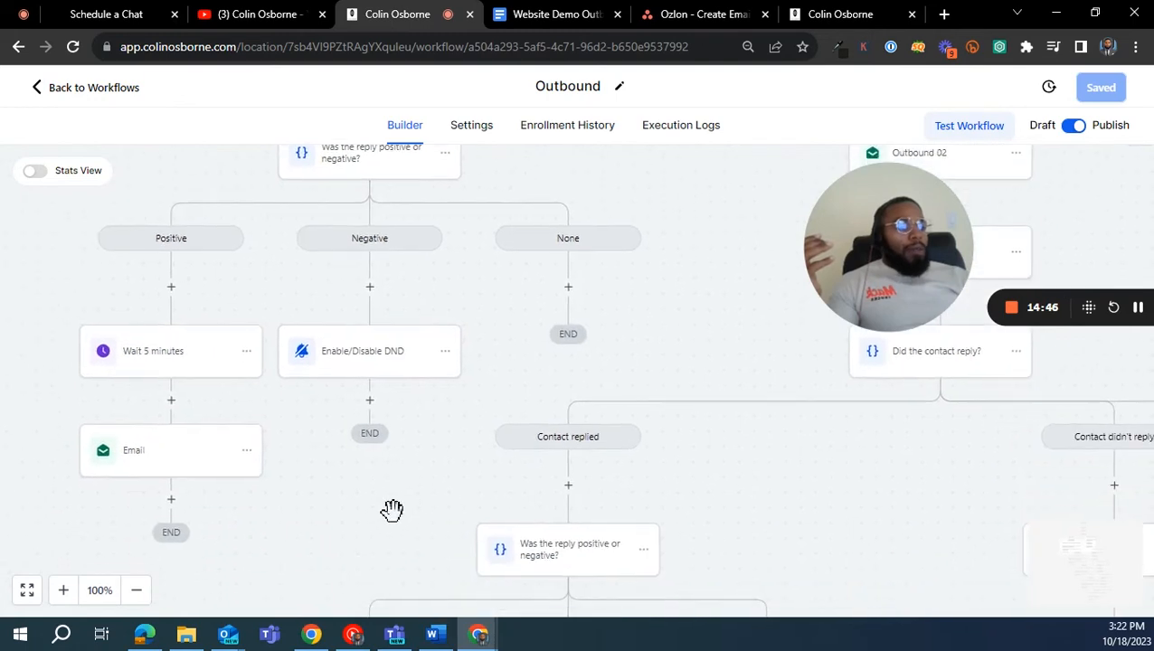
- View the workflow with email statistics shown, switch the statistics off again and return to the start of the workflow
click(136, 591)
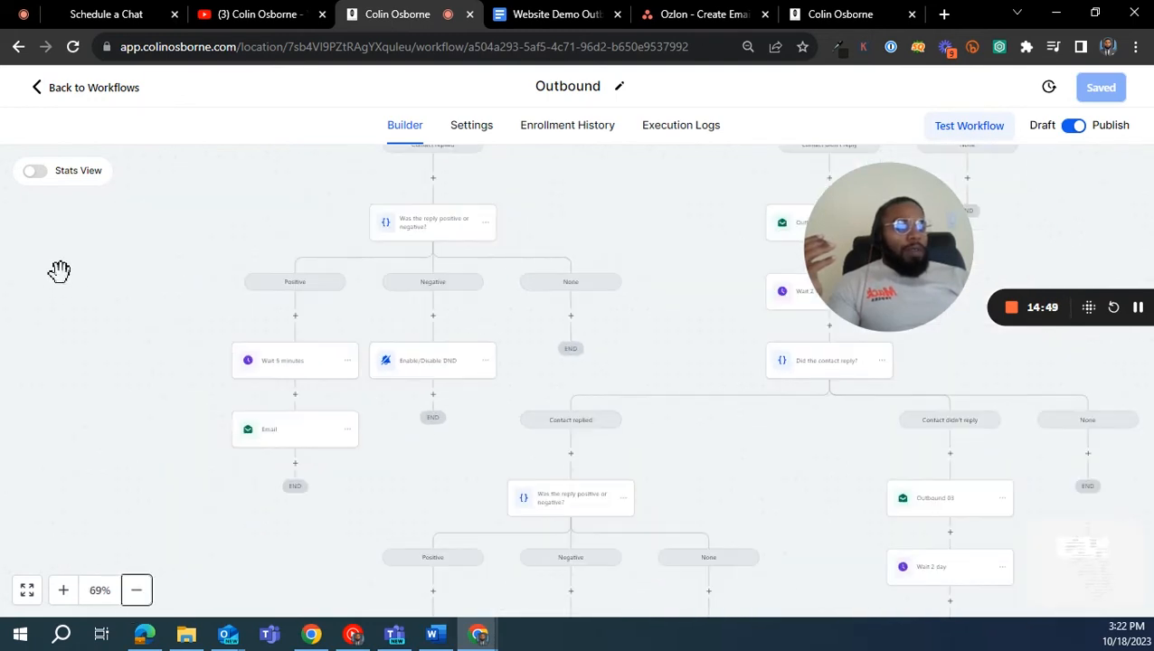
click(34, 174)
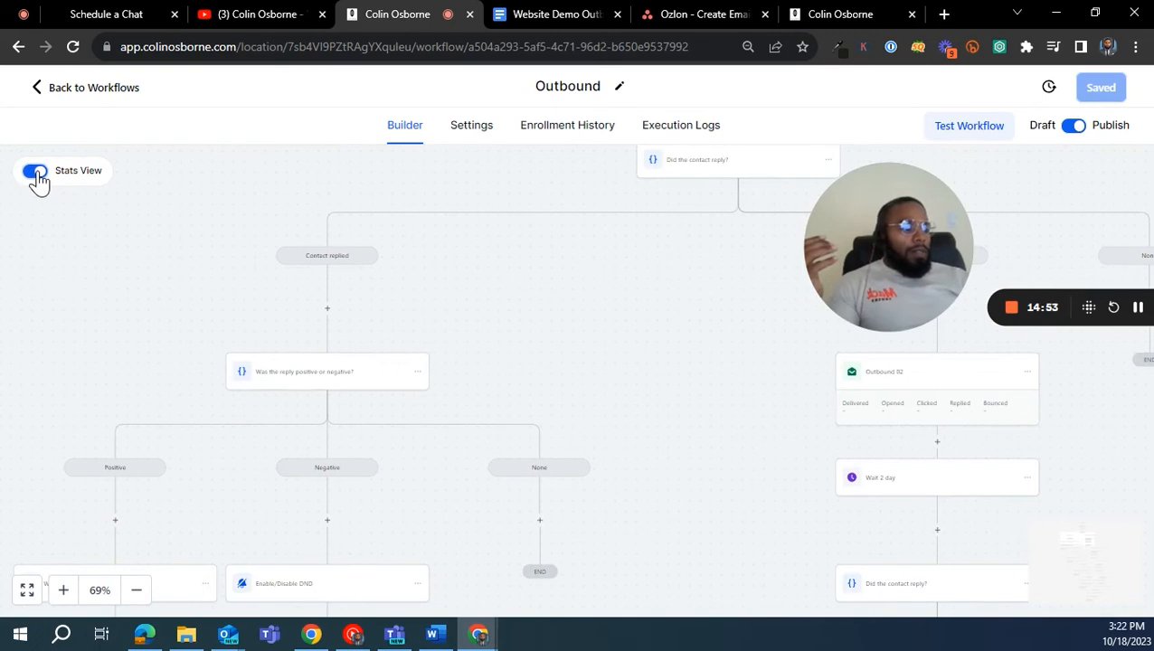
click(36, 174)
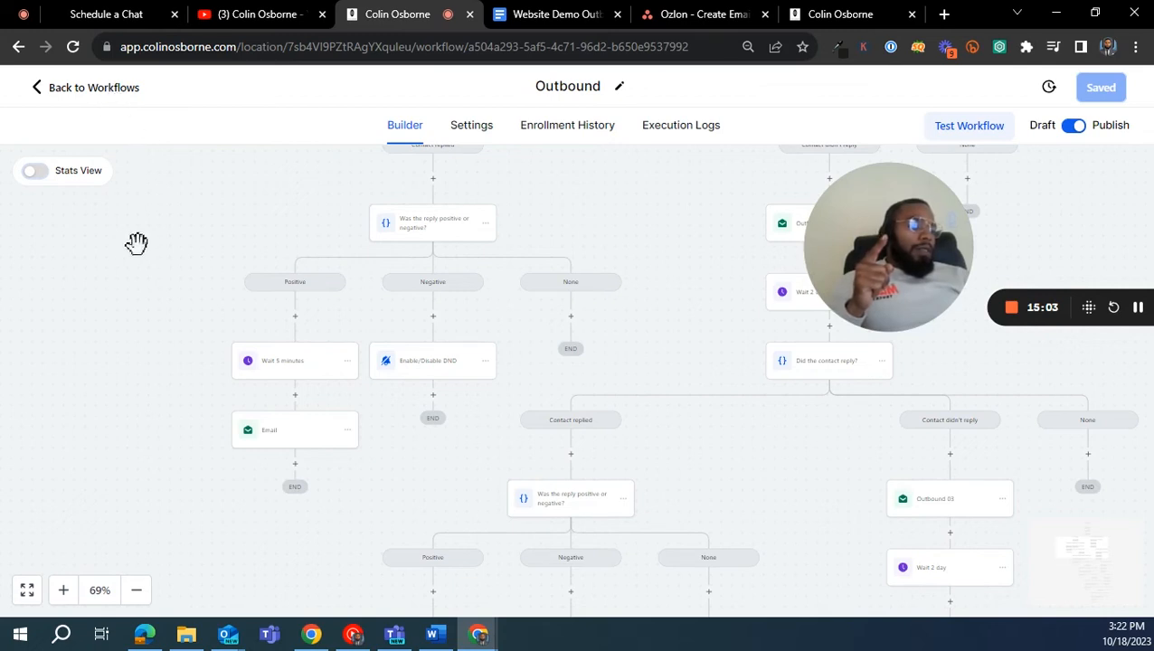
drag(309, 210, 123, 572)
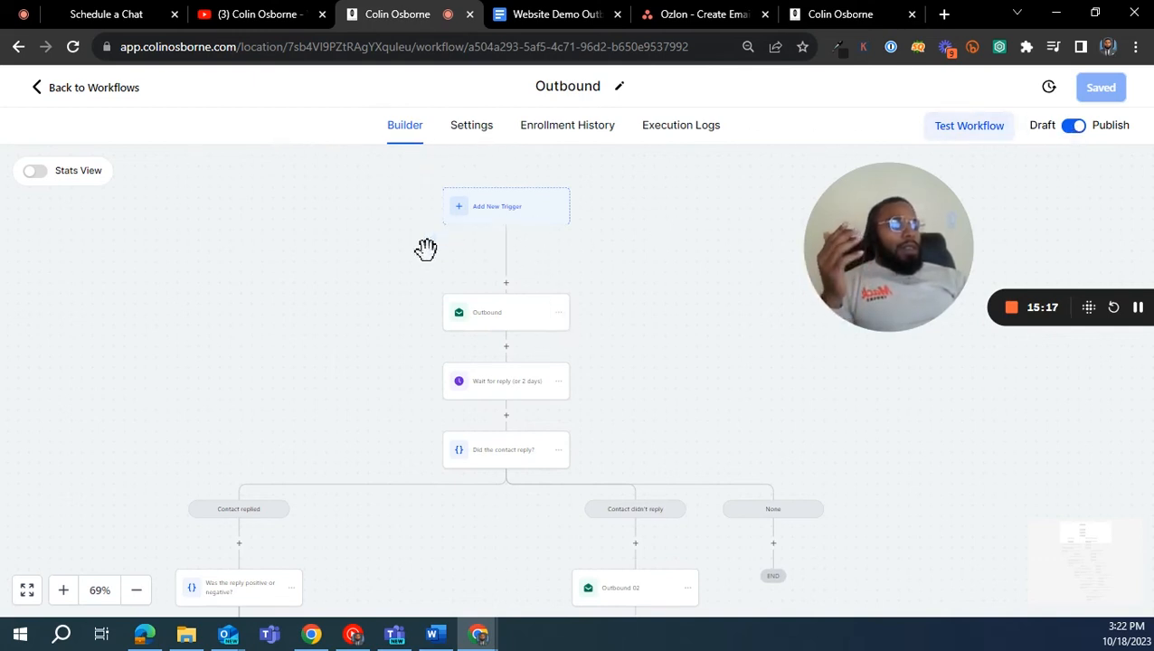
- Review the settings of the first Outbound email action and the wait-for-reply action, closing each without changes
click(524, 328)
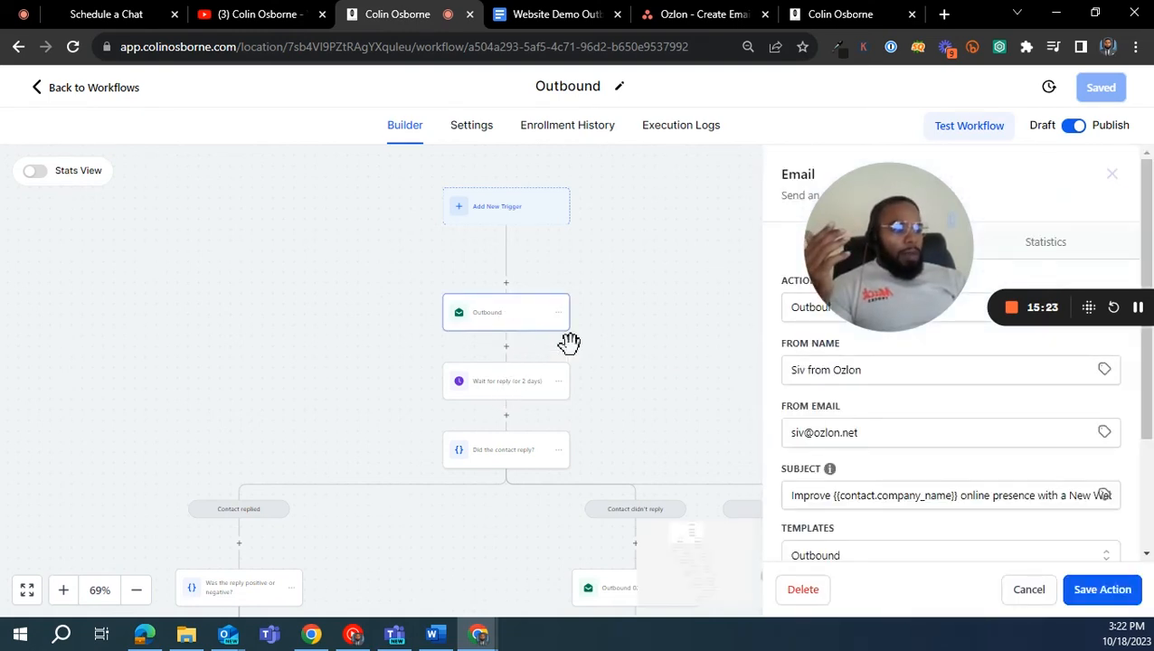
scroll(859, 380, down, 2)
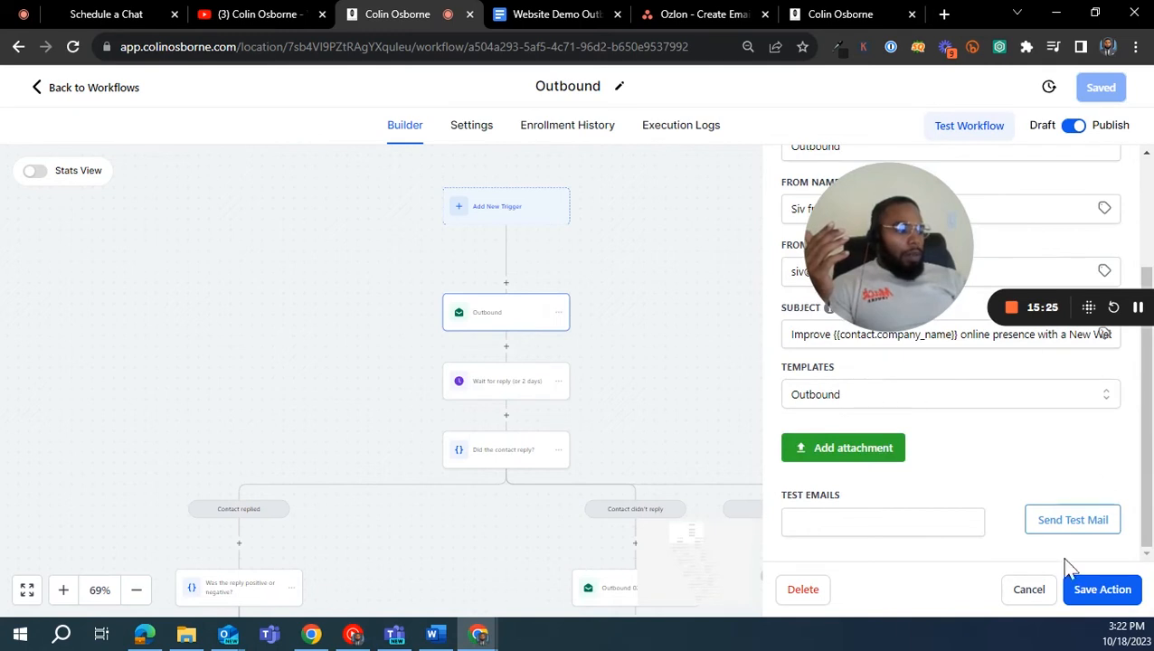
click(1031, 590)
click(507, 389)
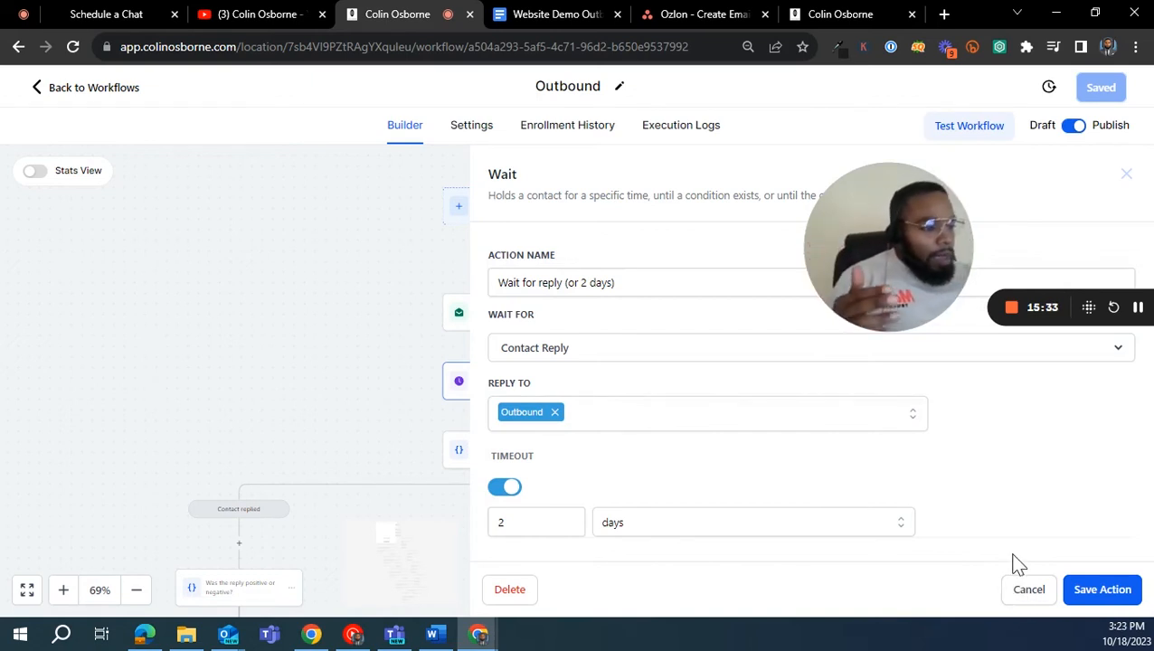
click(1027, 593)
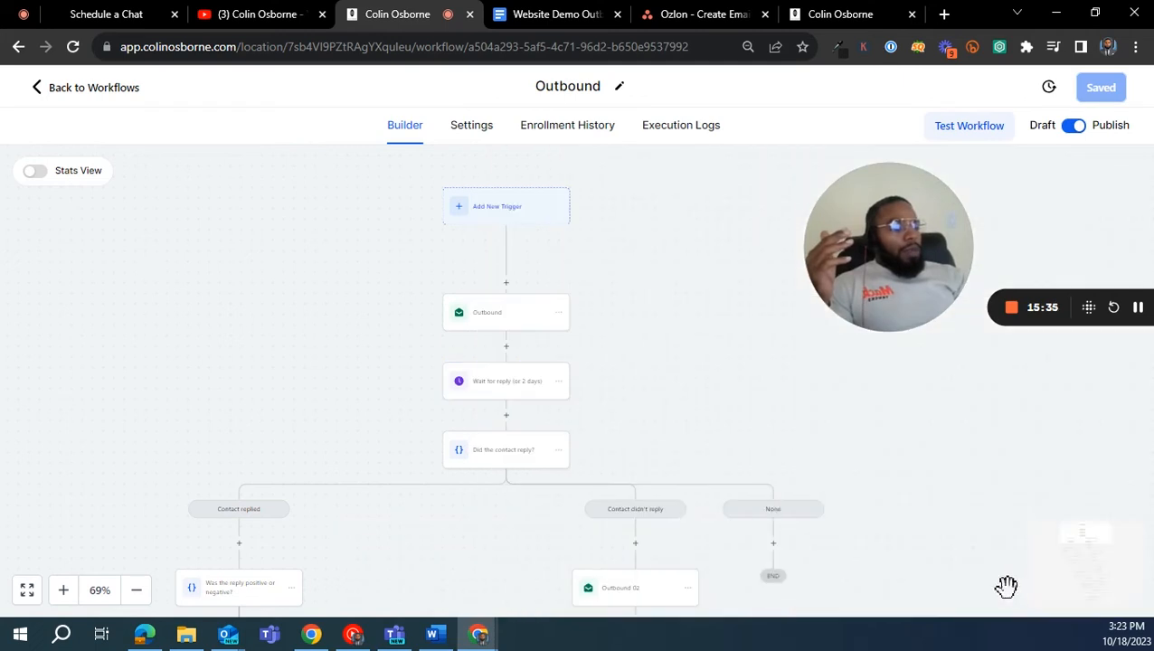
- Add an Assign To User action after the email in the first Positive reply branch, select the responsible user and save the action
drag(660, 427, 692, 252)
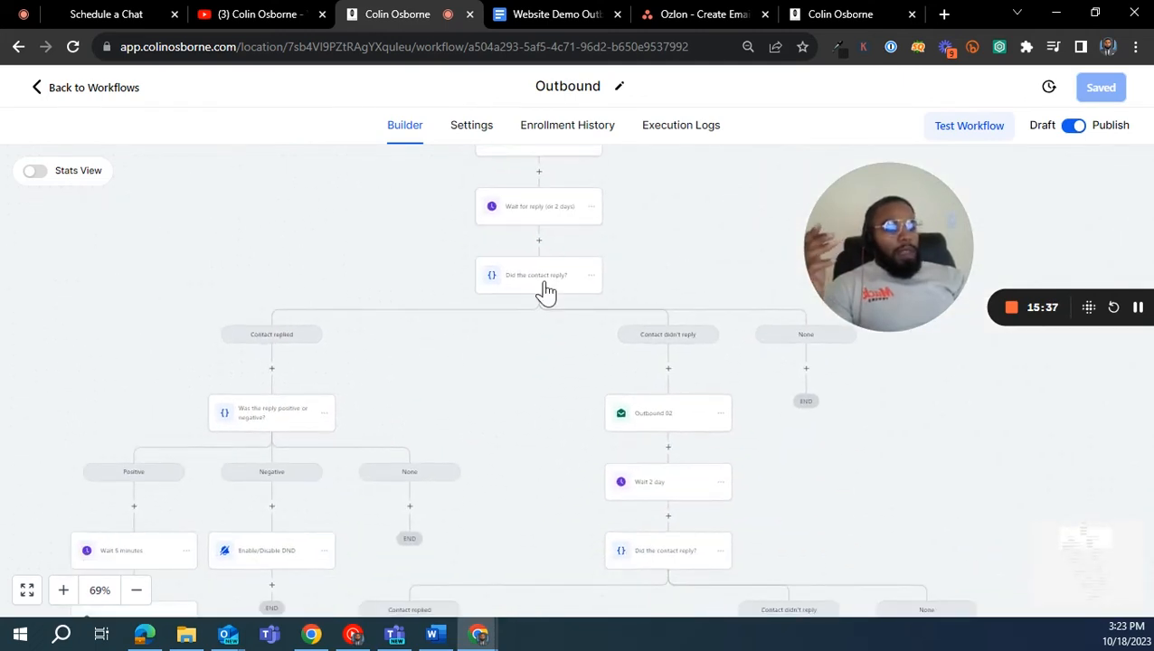
drag(472, 348, 657, 191)
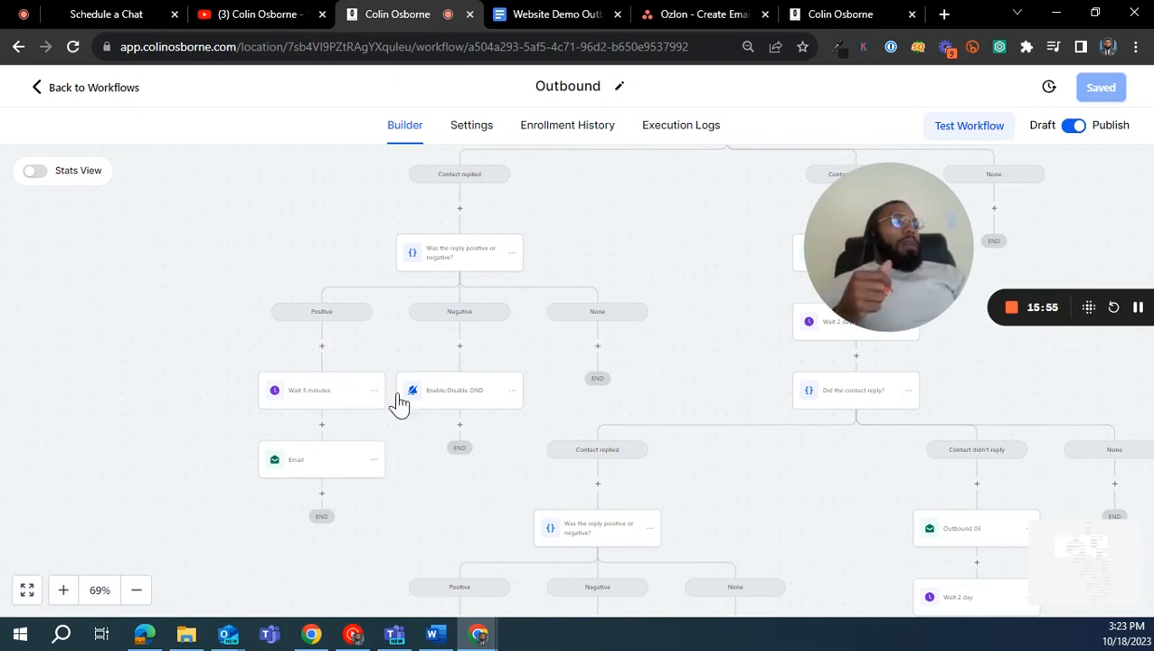
click(321, 495)
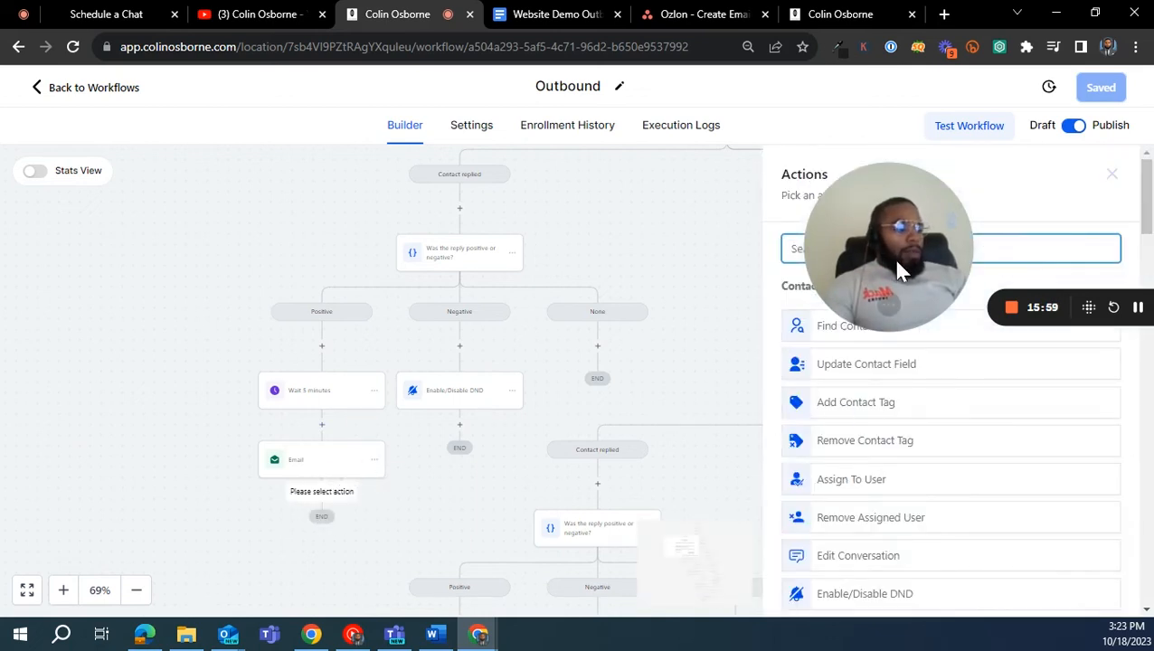
drag(899, 264, 634, 199)
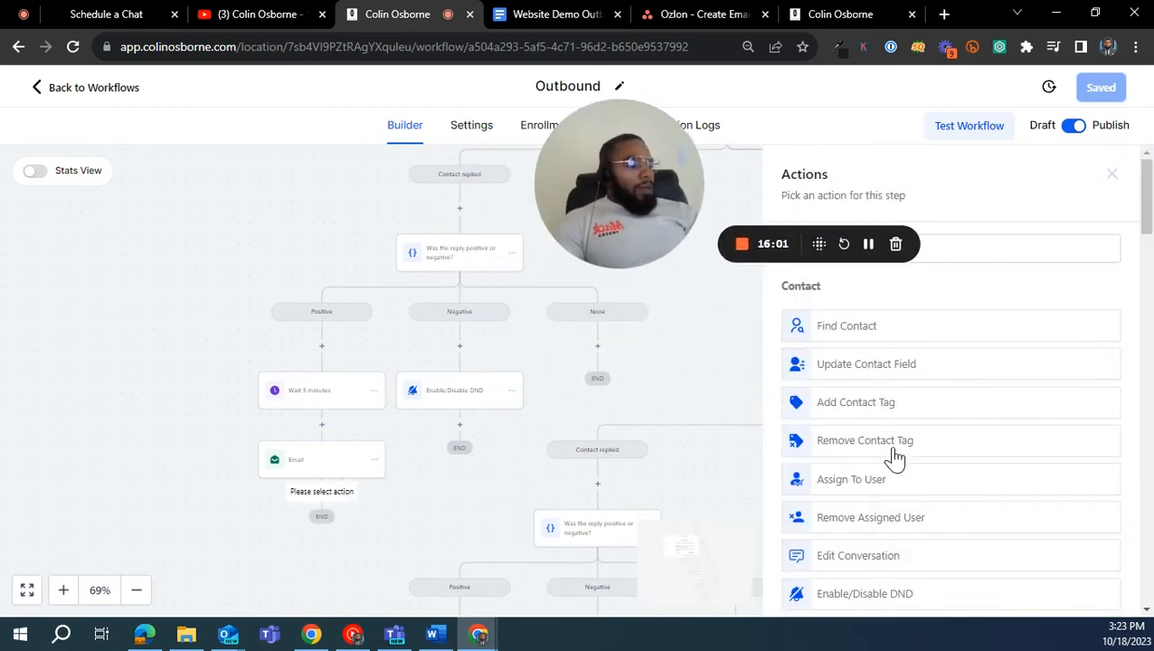
click(890, 494)
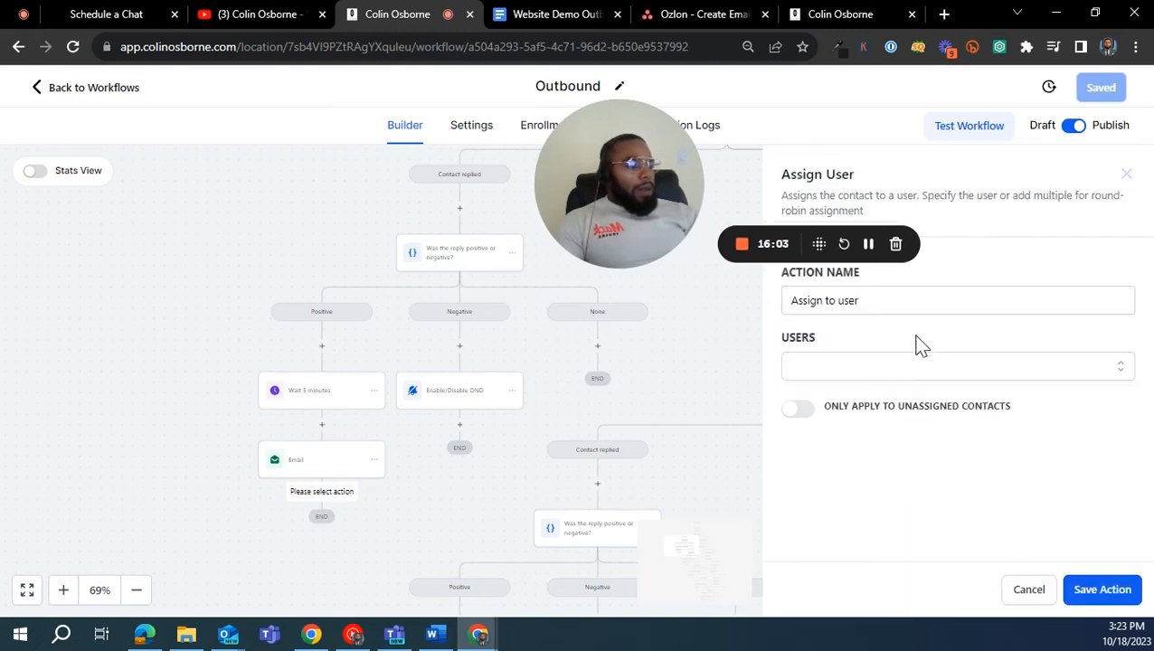
click(945, 376)
click(871, 429)
click(888, 482)
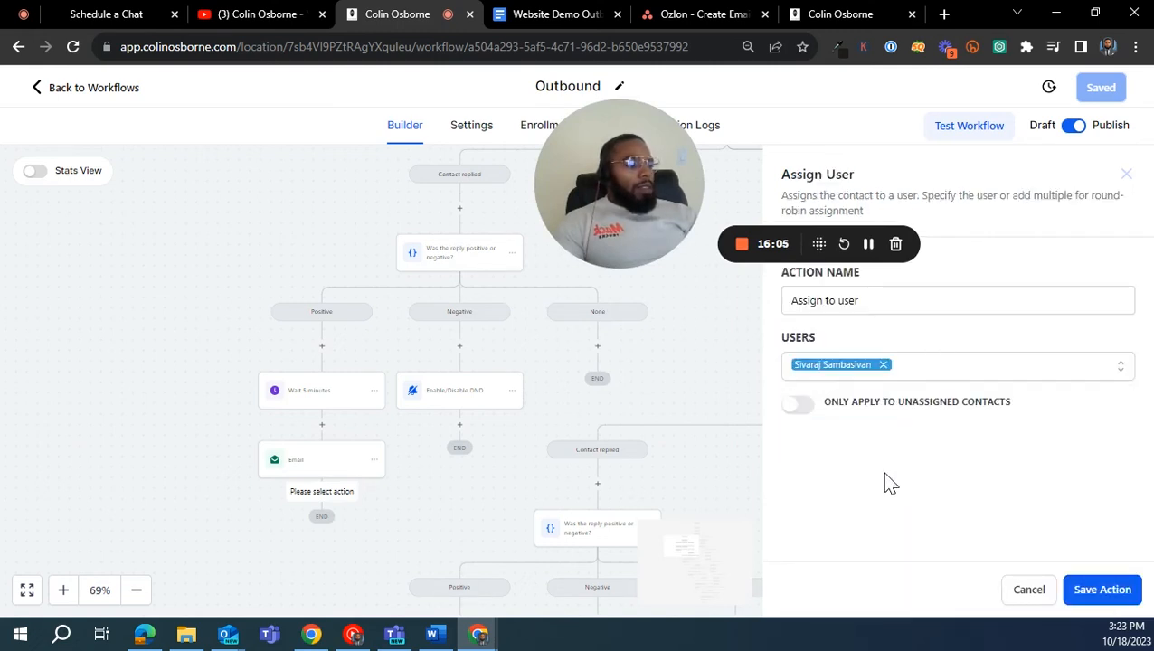
click(1102, 590)
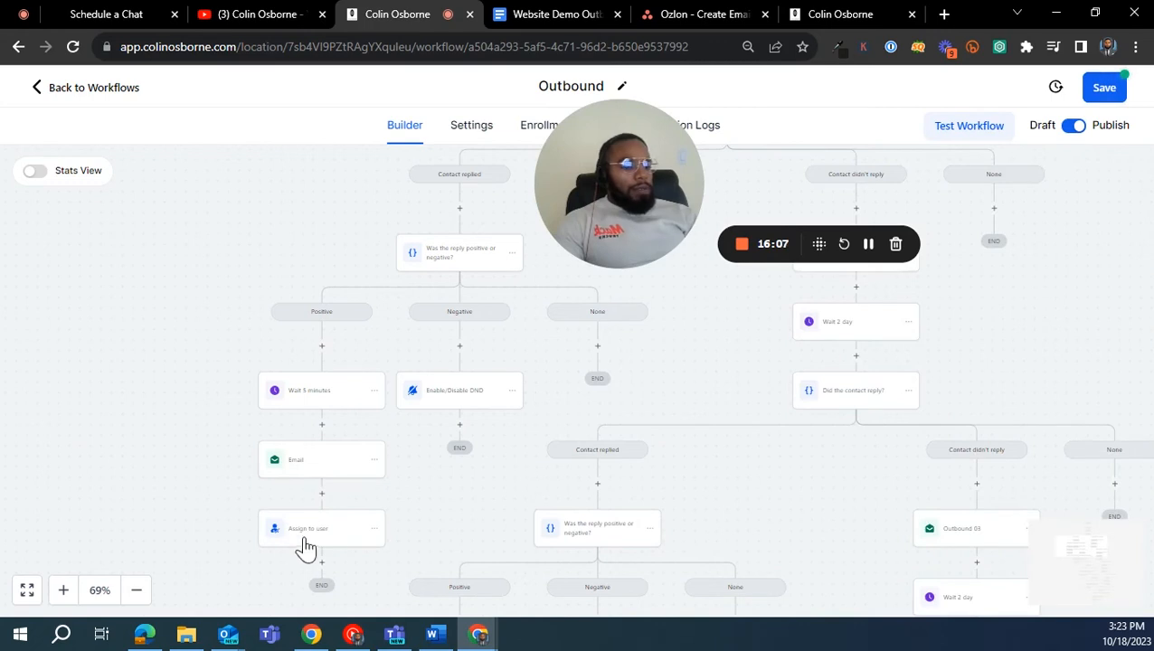
- Insert an Add Task action after the user assignment and title it "{{contact.name}} has made positive interest", using the contact's Full Name custom value
click(322, 564)
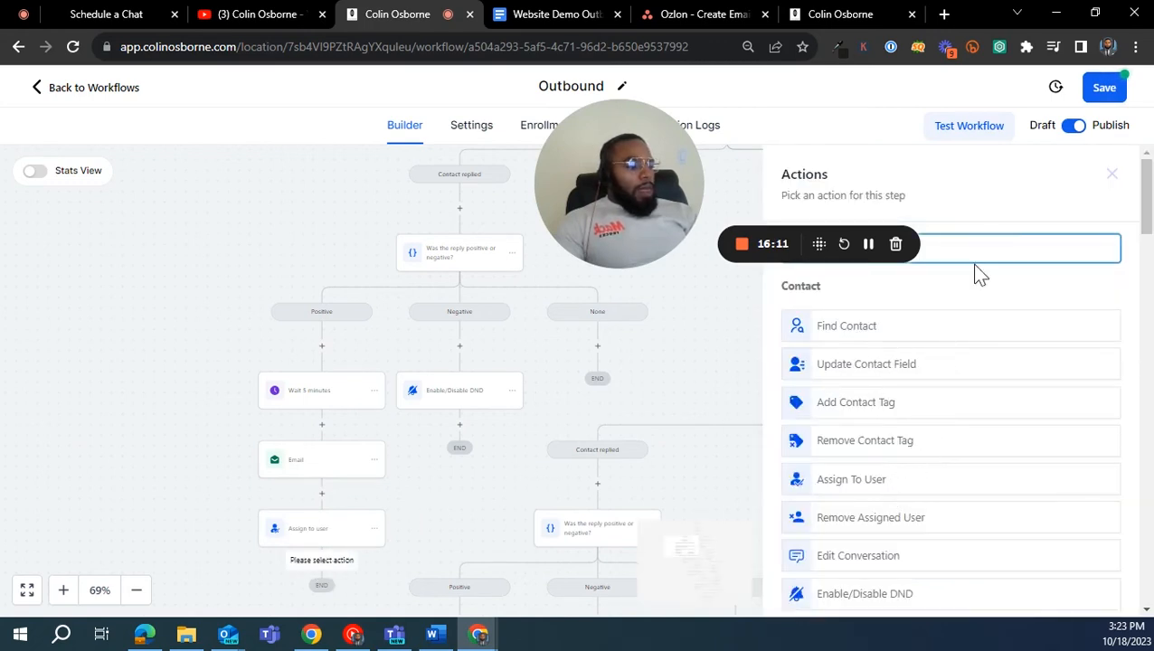
text(task)
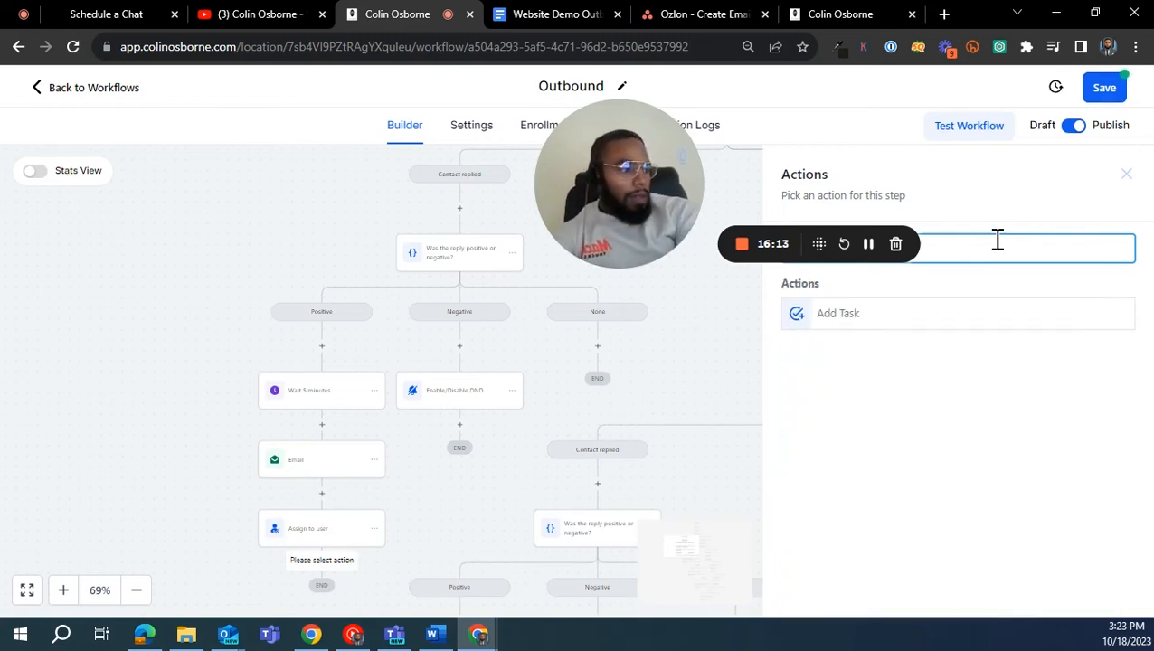
click(942, 313)
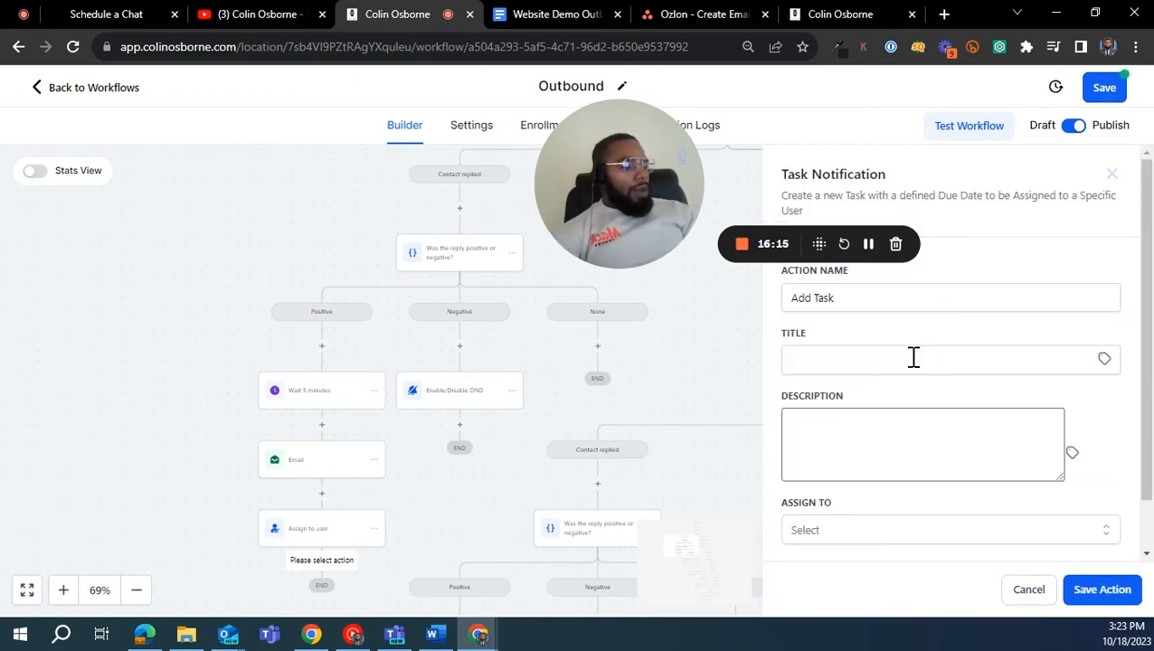
click(912, 358)
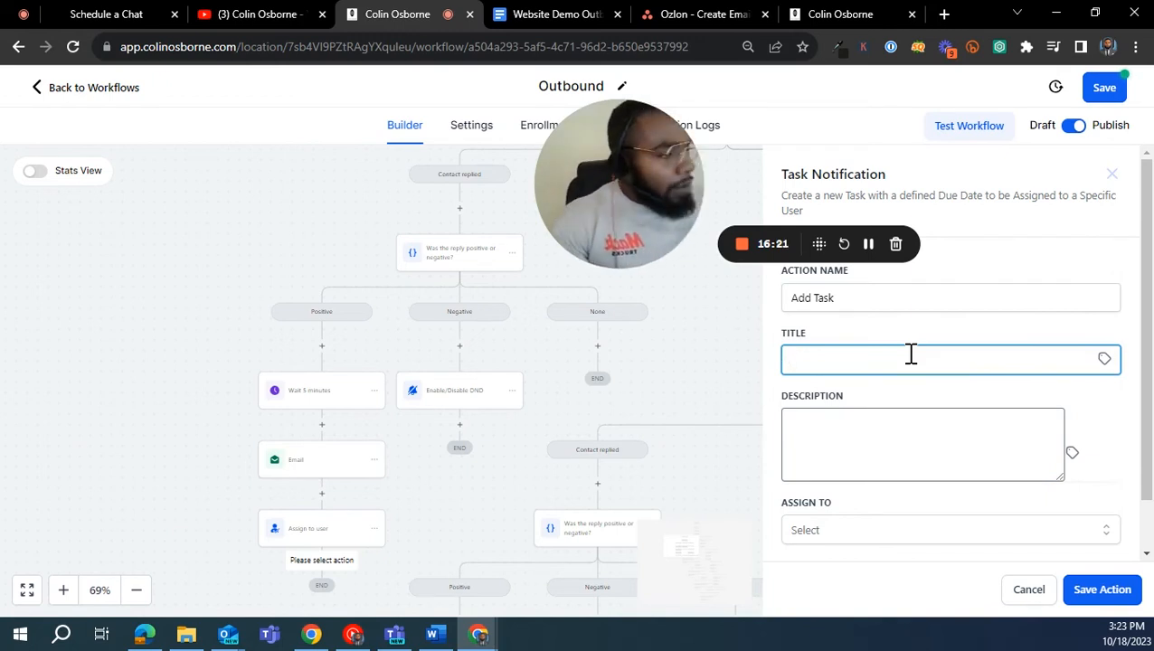
click(1104, 360)
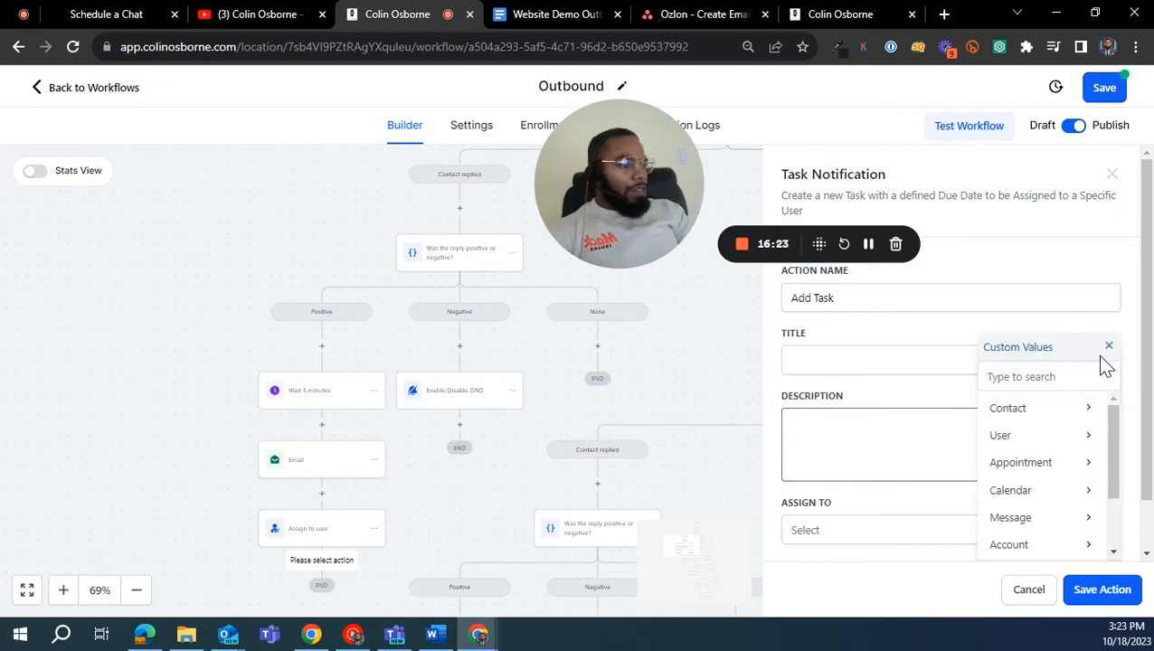
click(1040, 410)
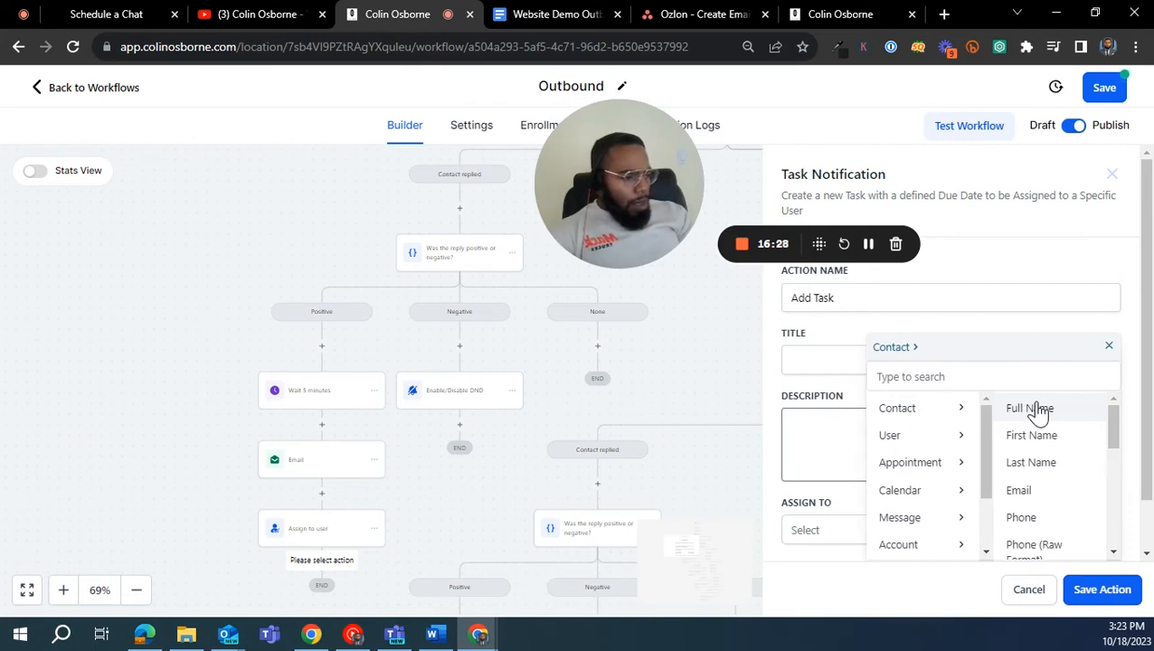
click(1037, 410)
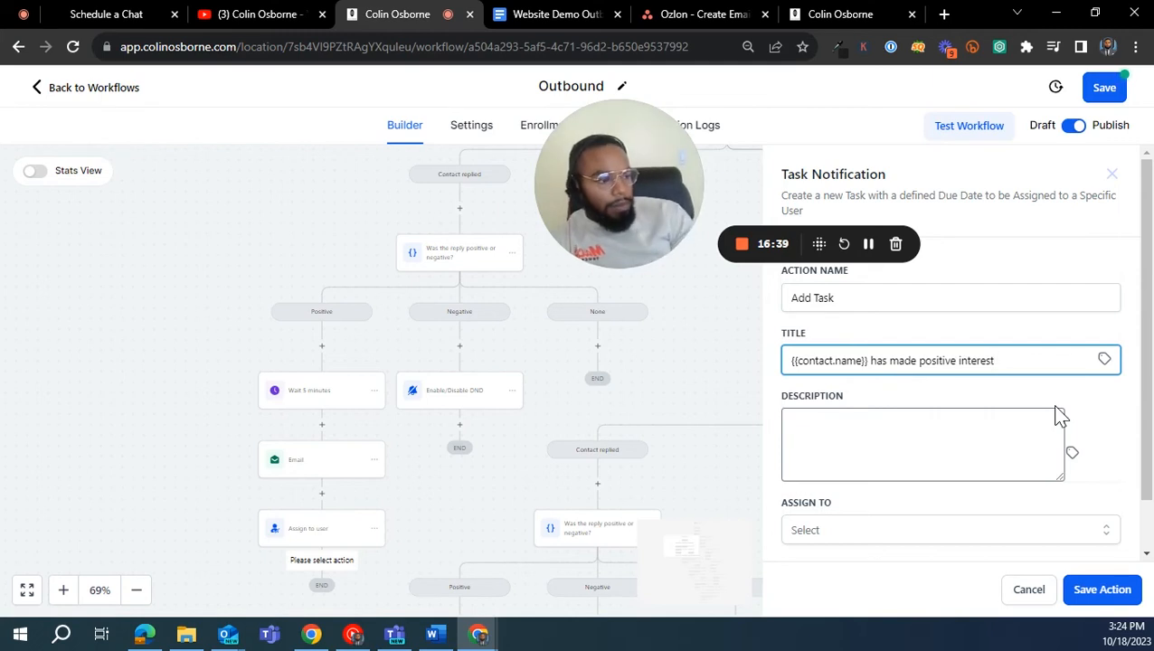
- Describe the task as "Take action on account" and assign it to the responsible team member
click(1004, 423)
text(Ta)
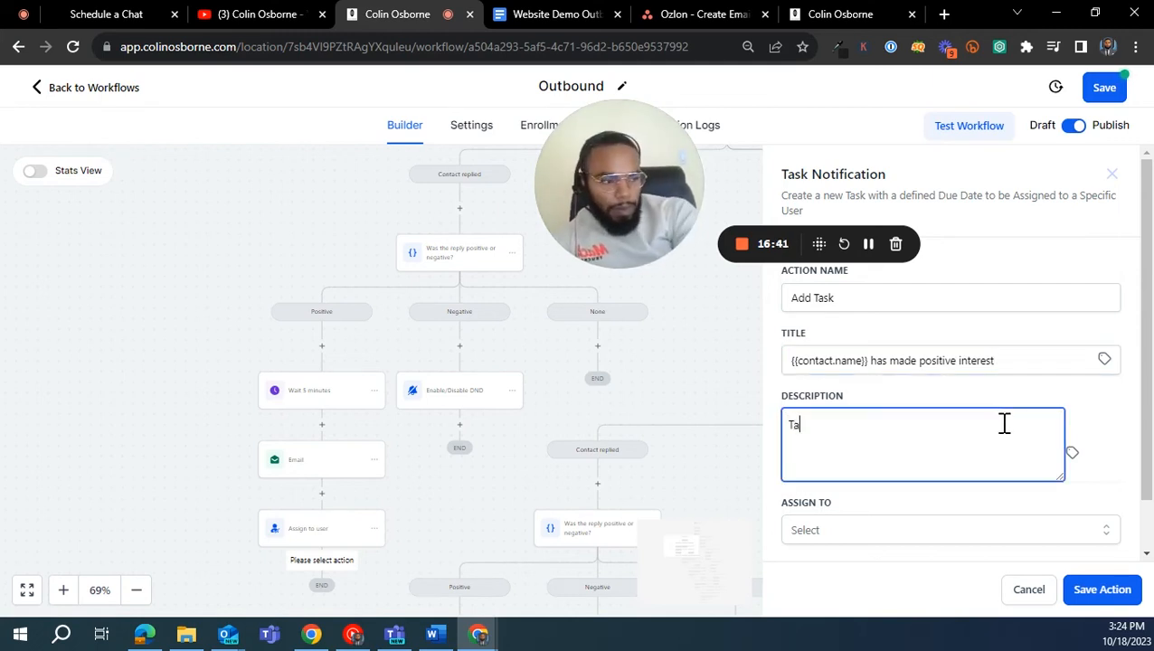
text(ke action on account)
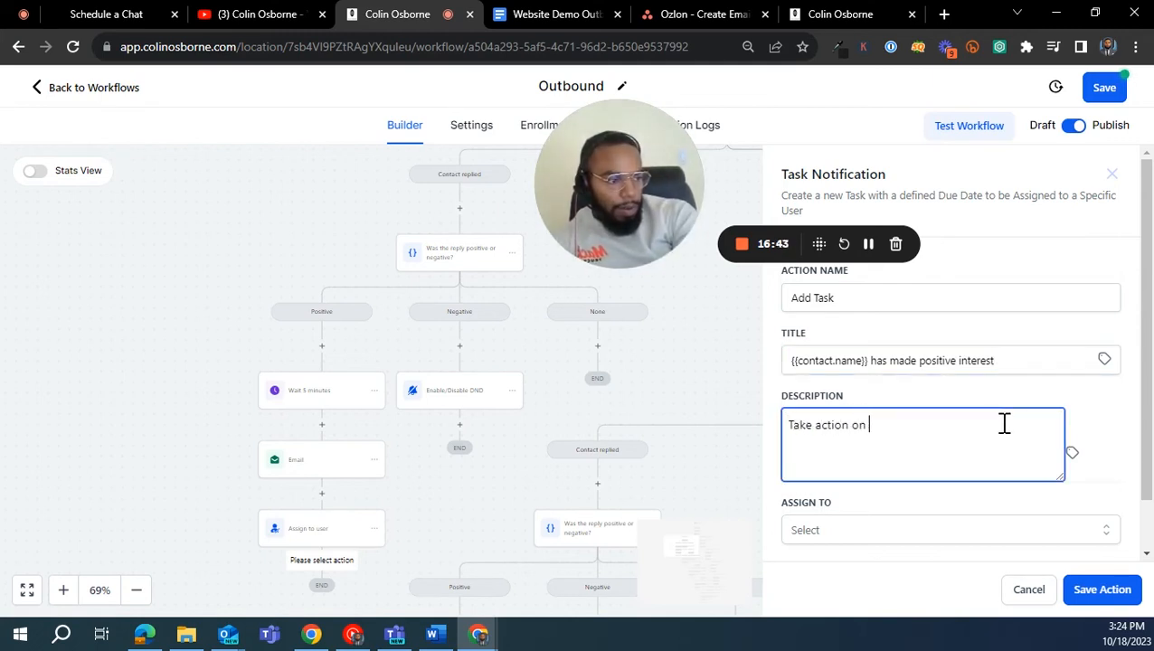
click(1017, 530)
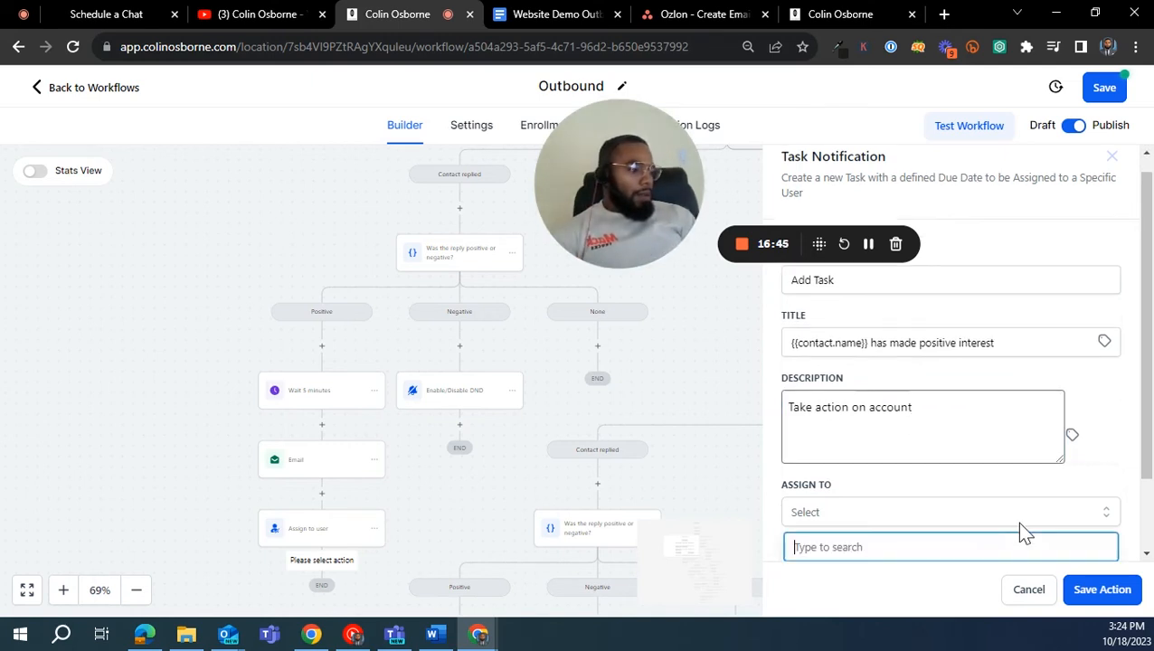
scroll(933, 479, down, 2)
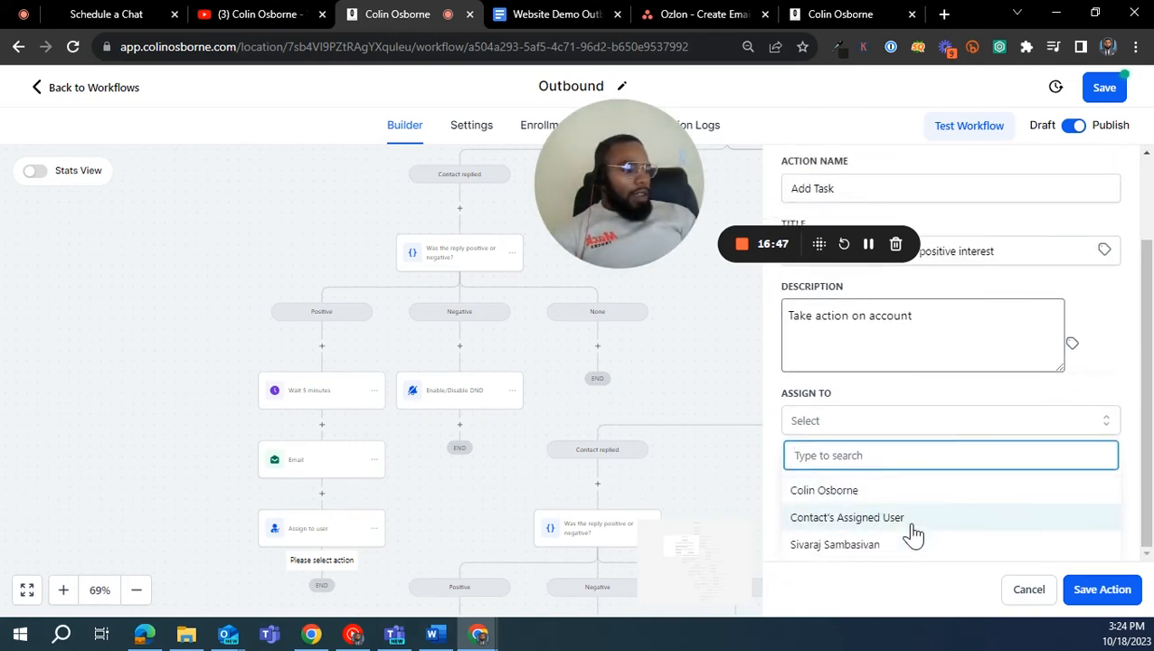
click(909, 543)
- Make the task due in 1 Day, save the action and save the Outbound workflow
click(1105, 589)
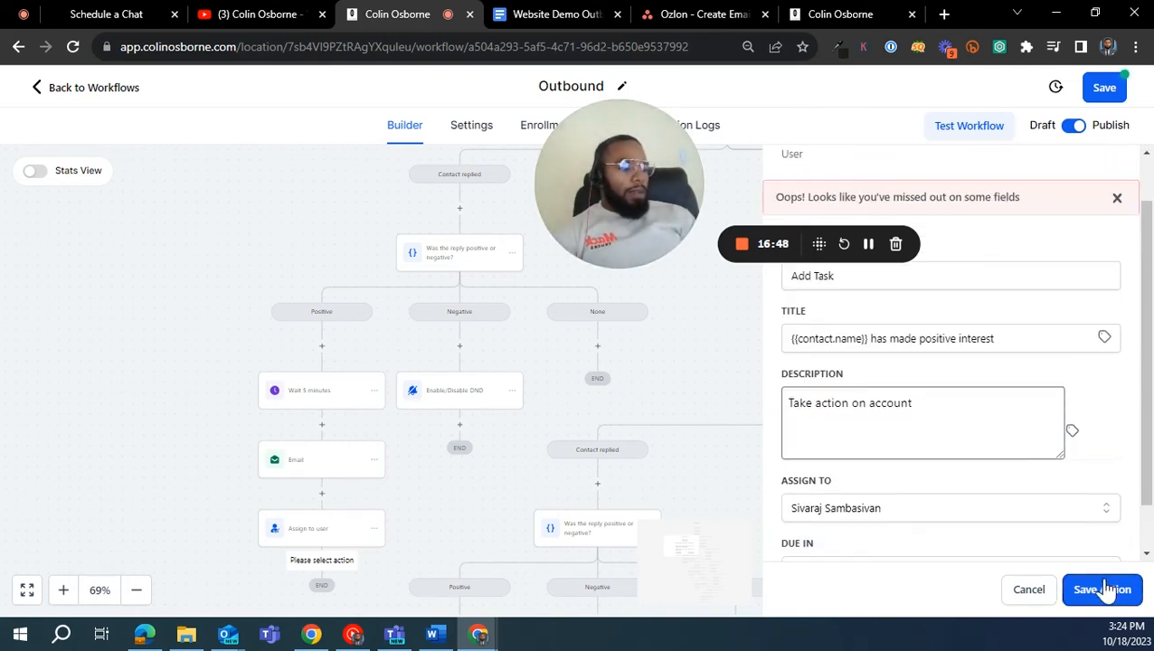
click(963, 518)
click(958, 543)
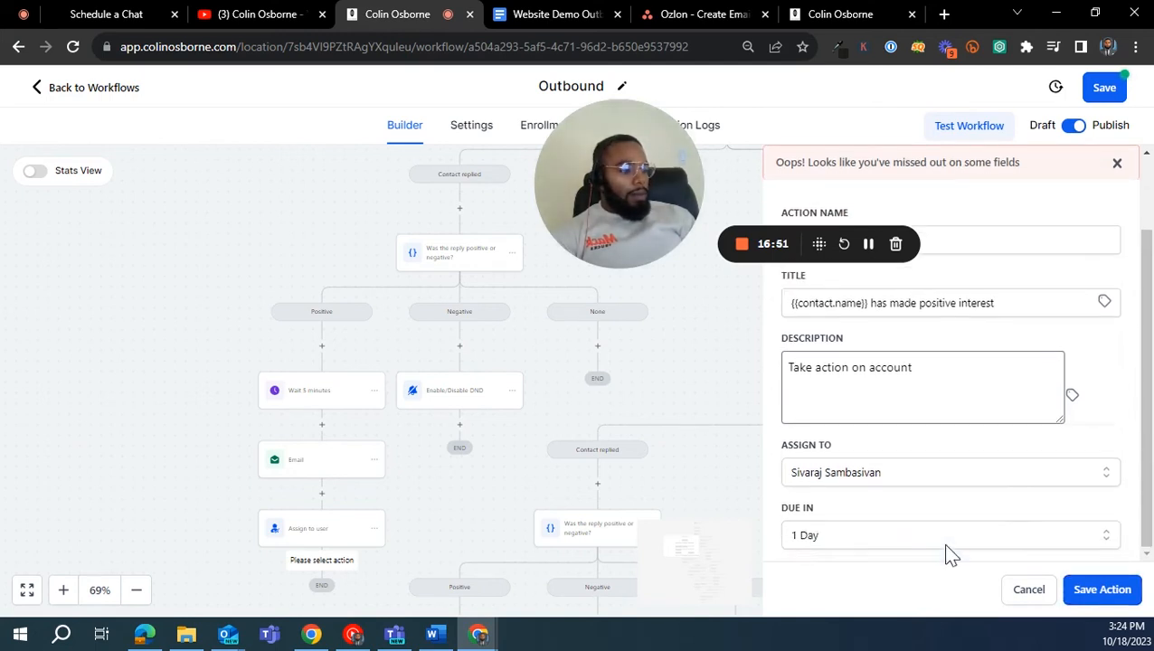
click(1031, 589)
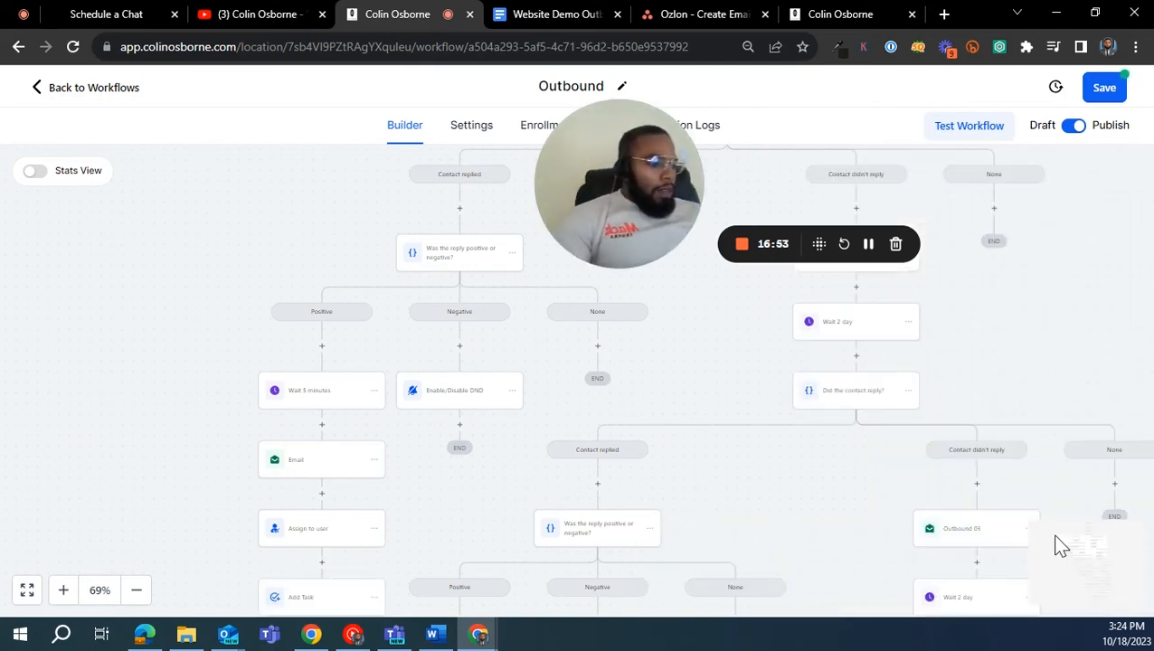
drag(653, 148, 742, 164)
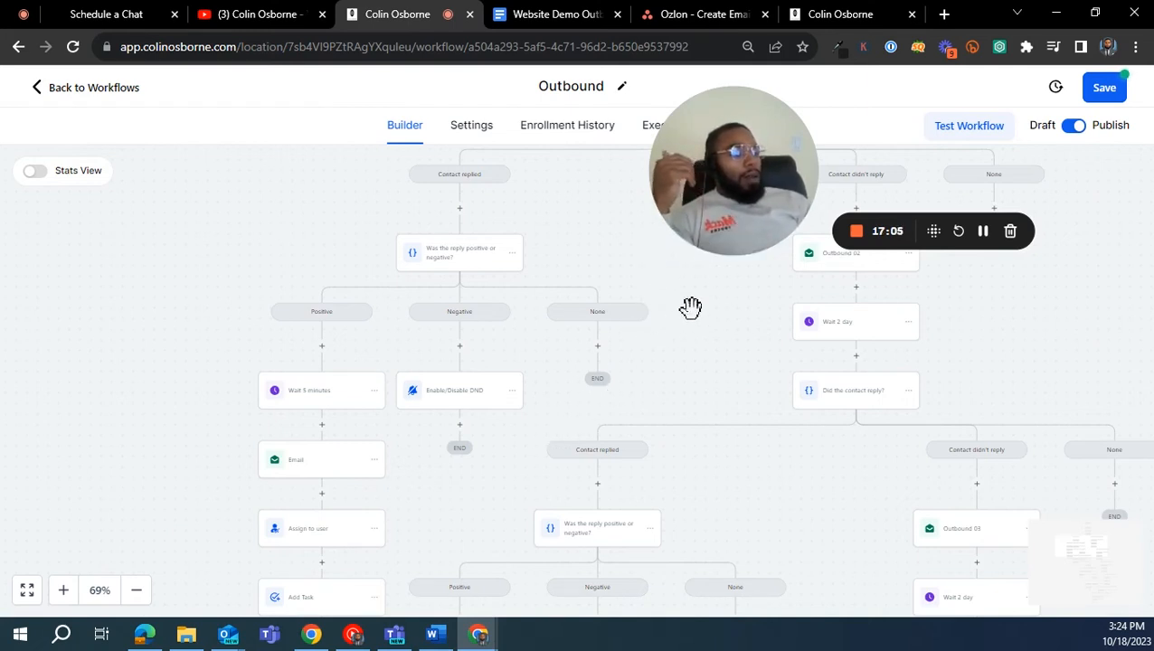
click(1105, 91)
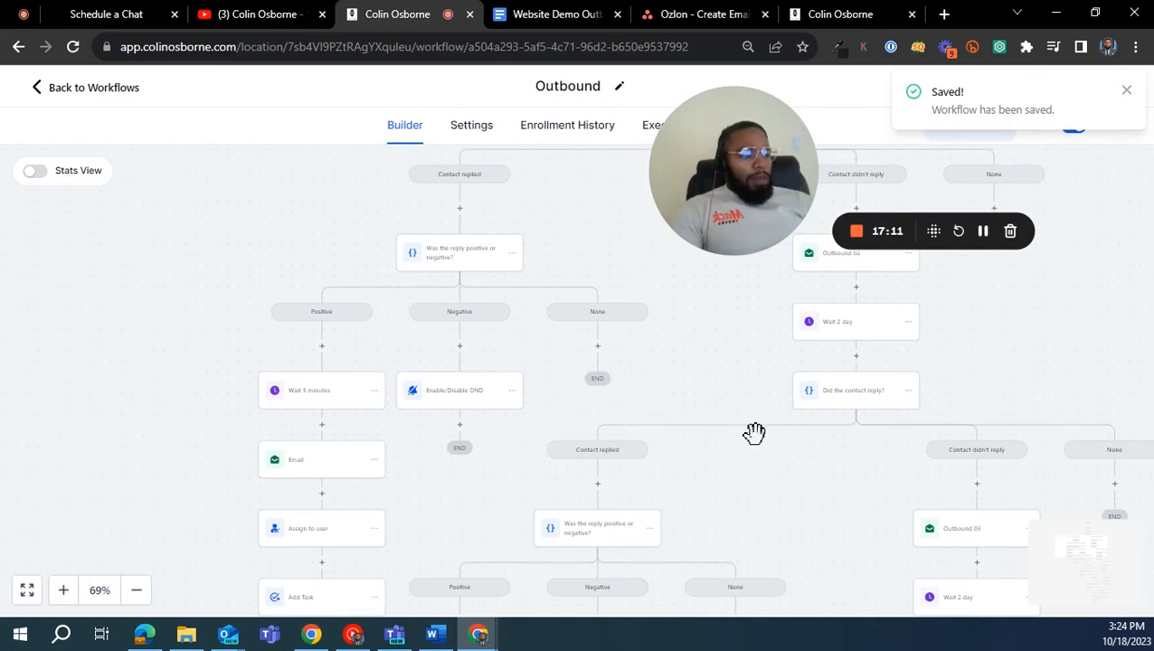
- Look through the Outbound workflow's reply and no-reply branches down to its end, comparing the actions in each Positive branch
drag(751, 489, 646, 237)
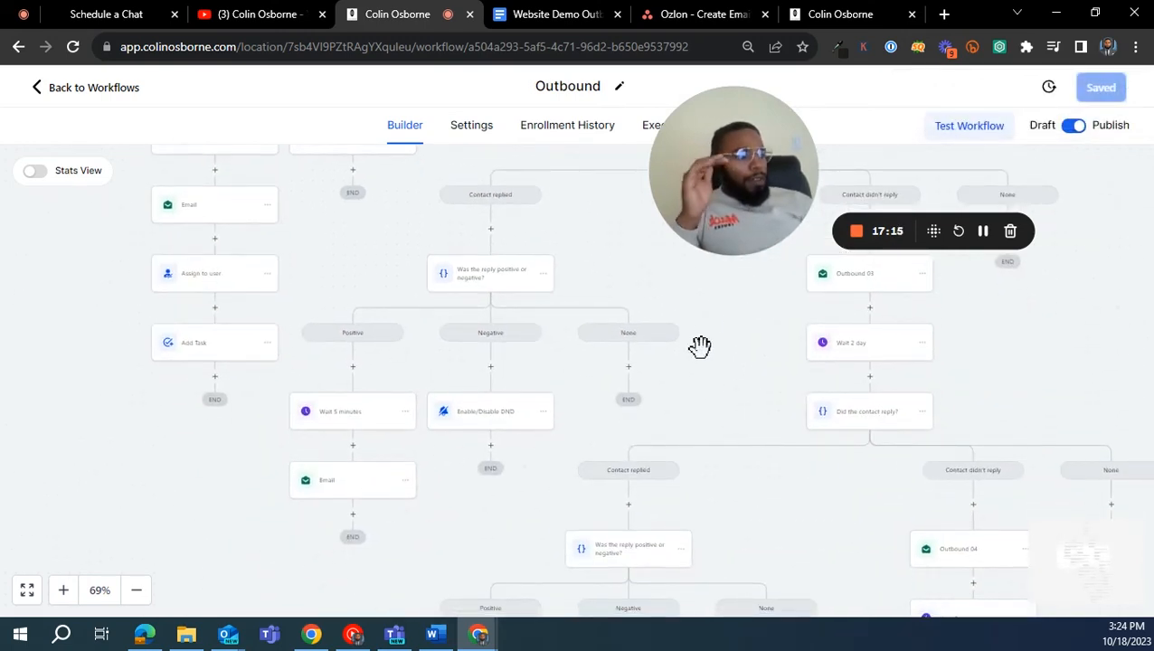
drag(724, 331, 762, 532)
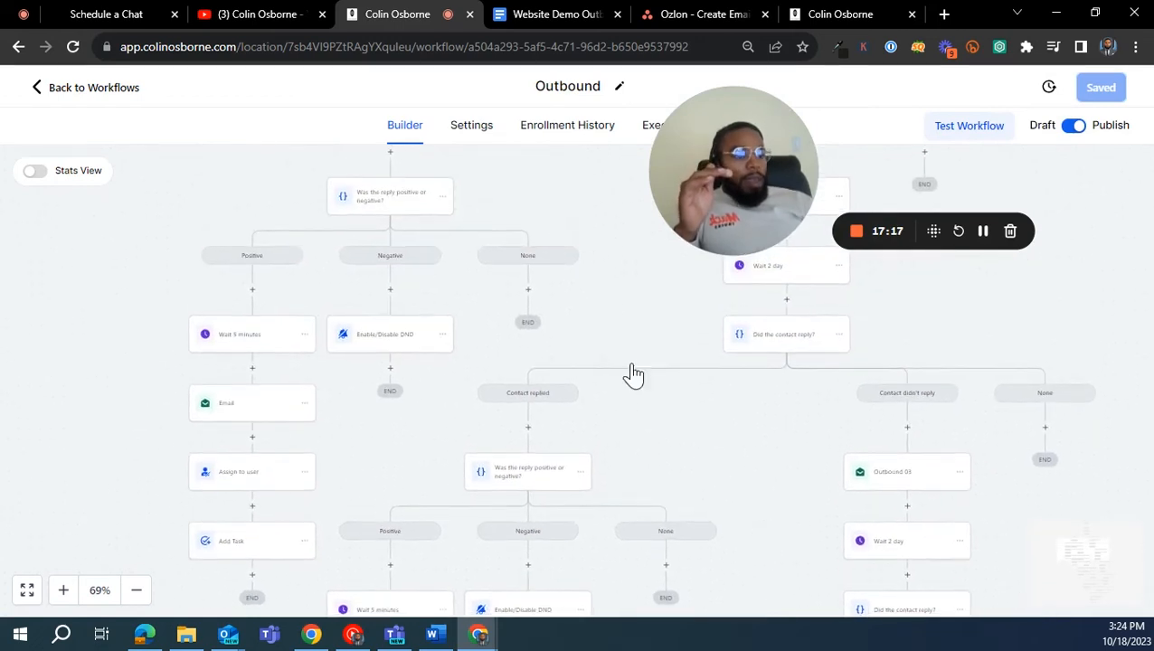
drag(571, 301, 323, 471)
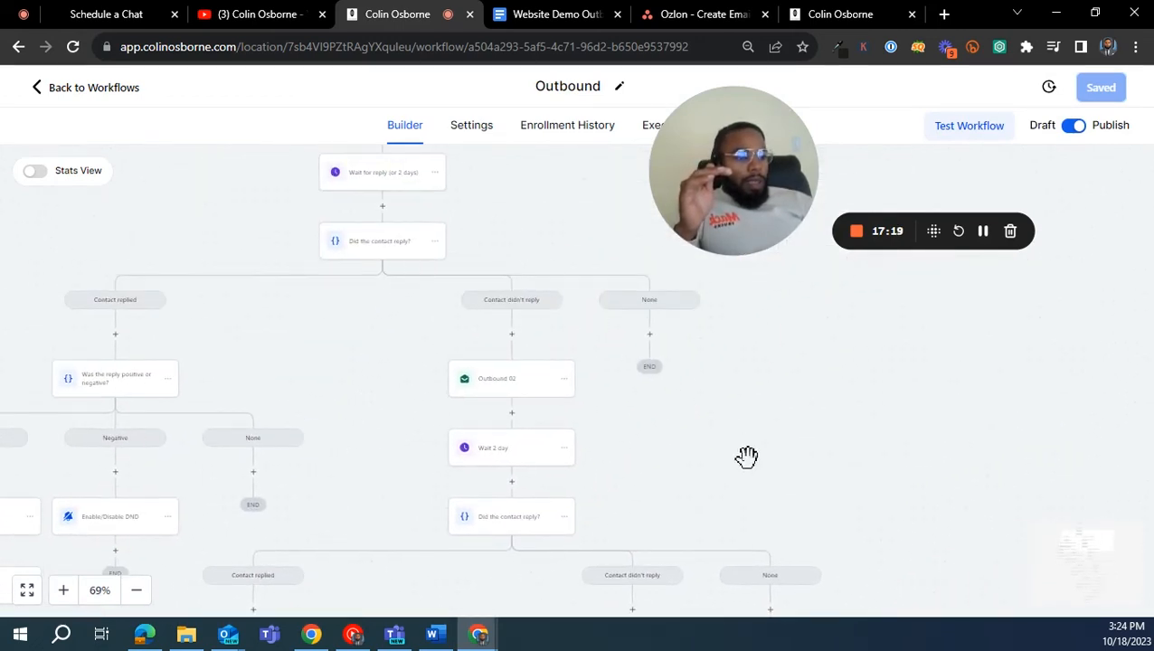
drag(653, 503, 555, 322)
drag(667, 367, 577, 145)
drag(660, 412, 480, 90)
drag(561, 322, 456, 64)
drag(599, 423, 460, 123)
drag(508, 237, 843, 286)
drag(894, 500, 837, 230)
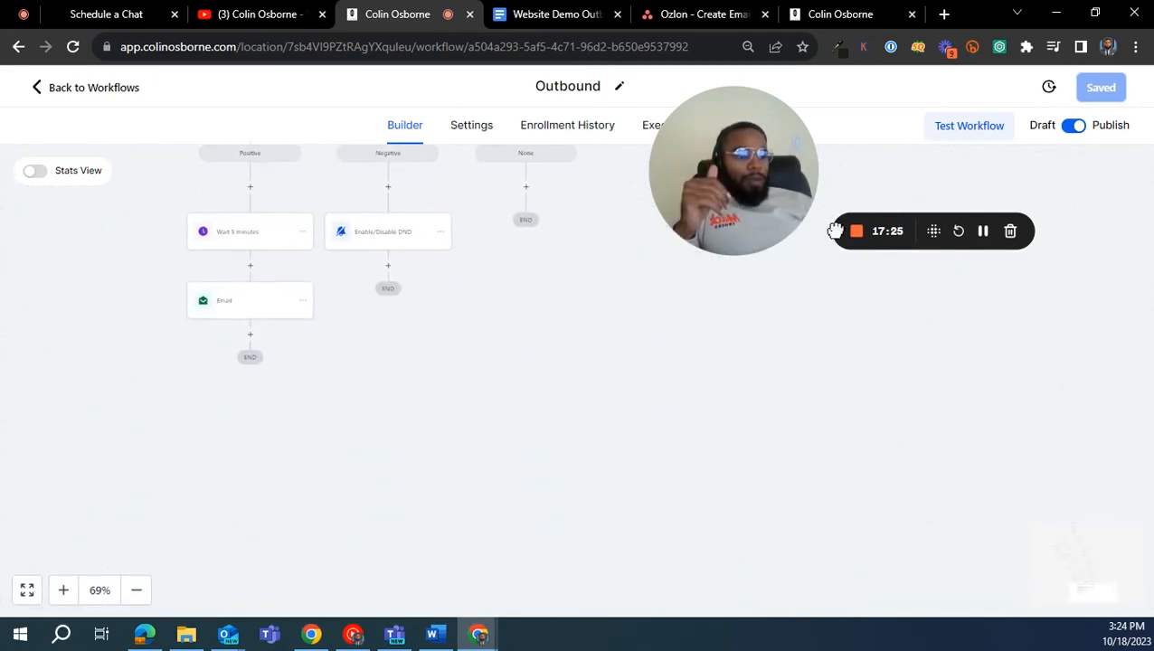
drag(349, 374, 949, 602)
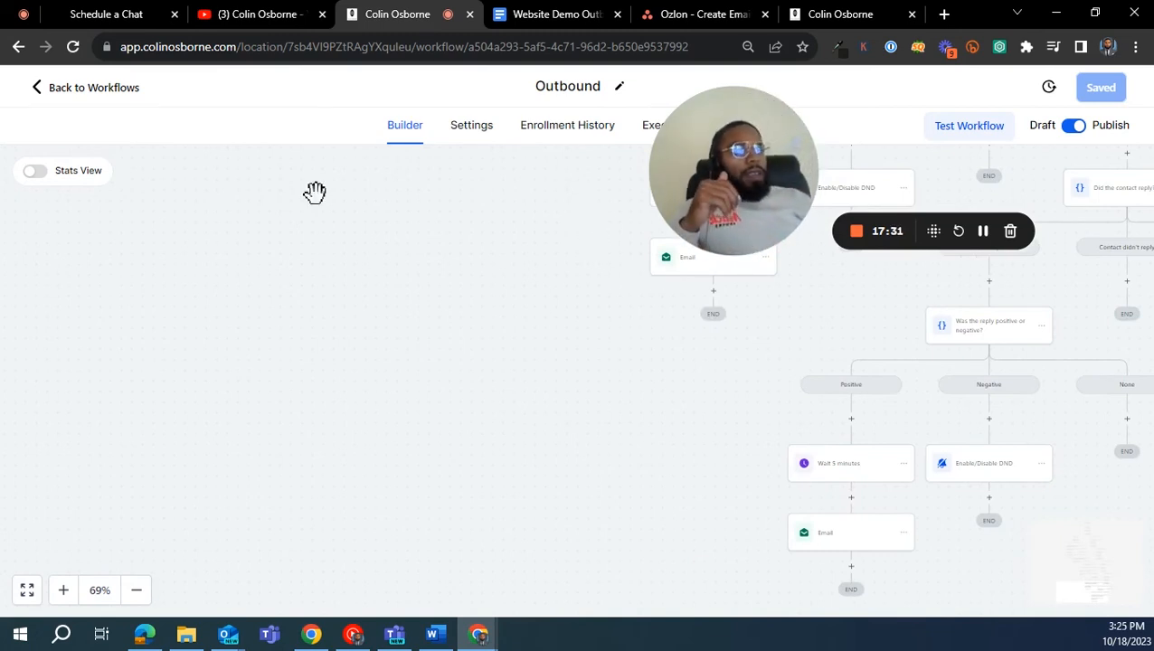
- Leave the Outbound workflow, browse the templates for a new workflow and create one from Recipe - Fast Five
click(108, 93)
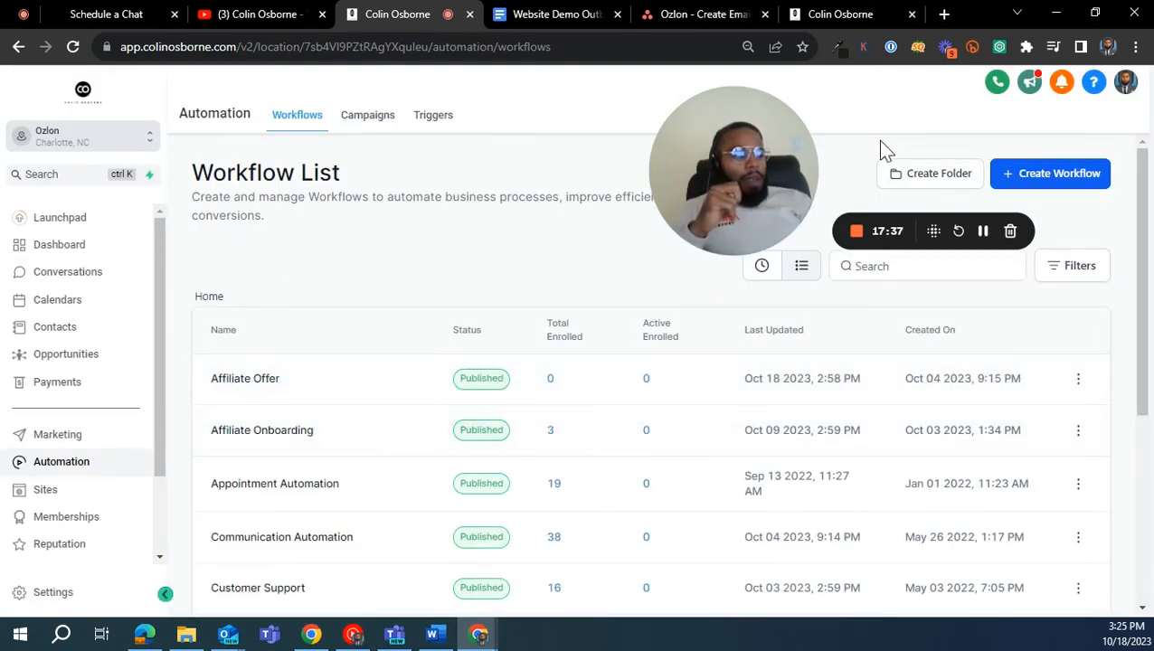
drag(761, 163, 779, 98)
click(1045, 181)
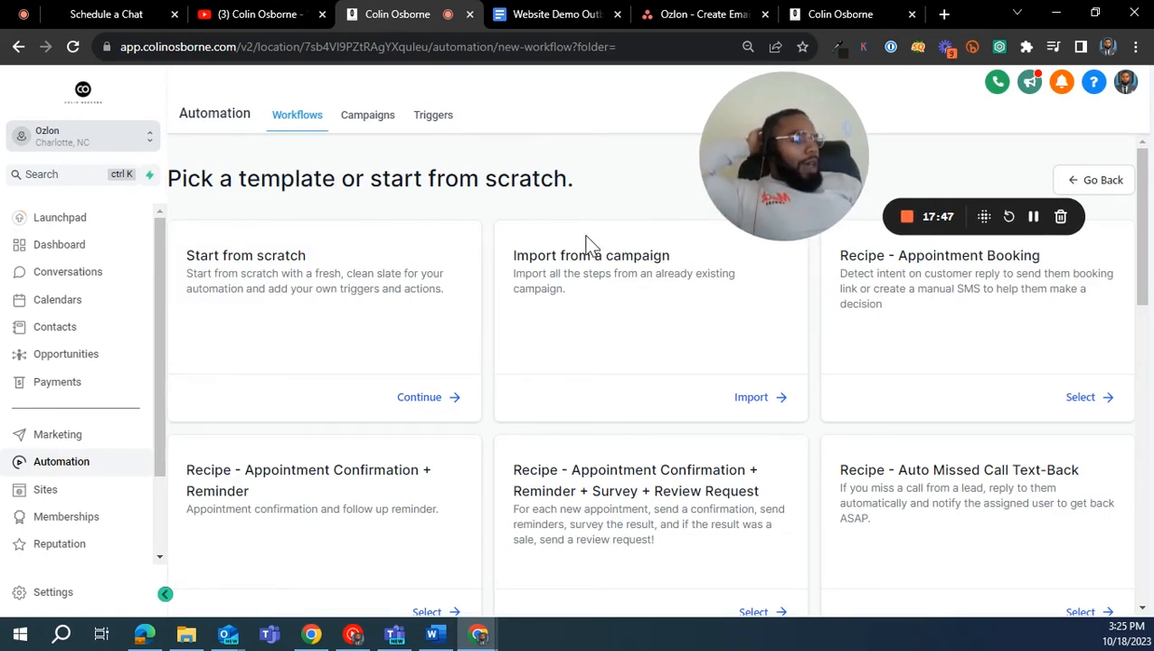
scroll(623, 249, down, 5)
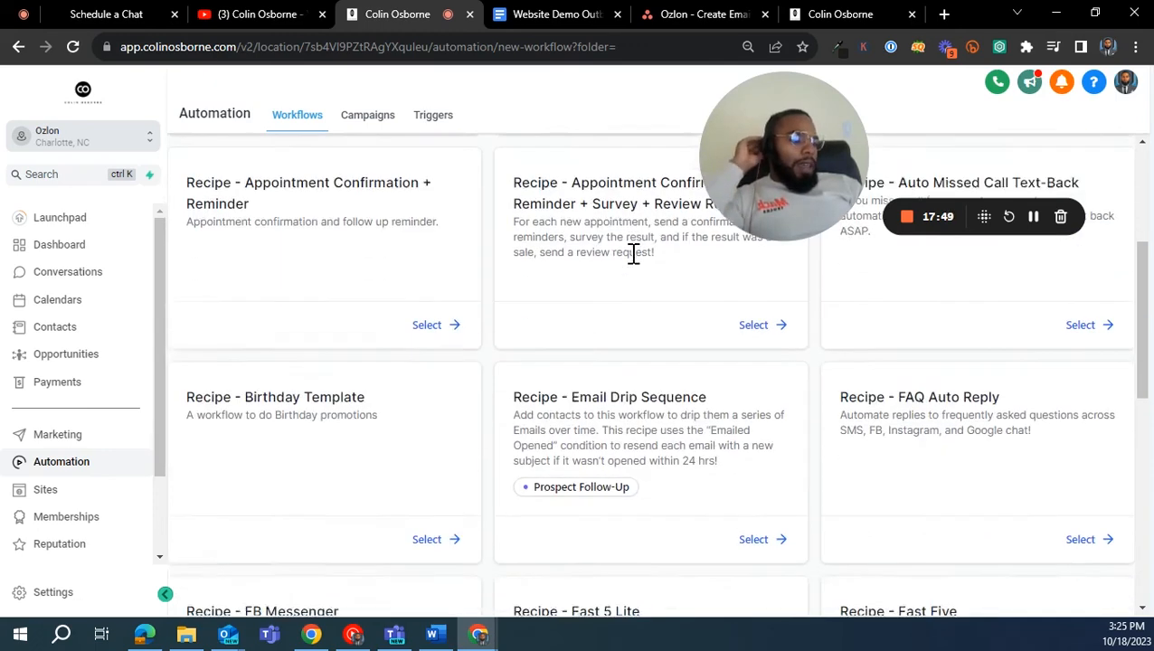
scroll(624, 343, up, 4)
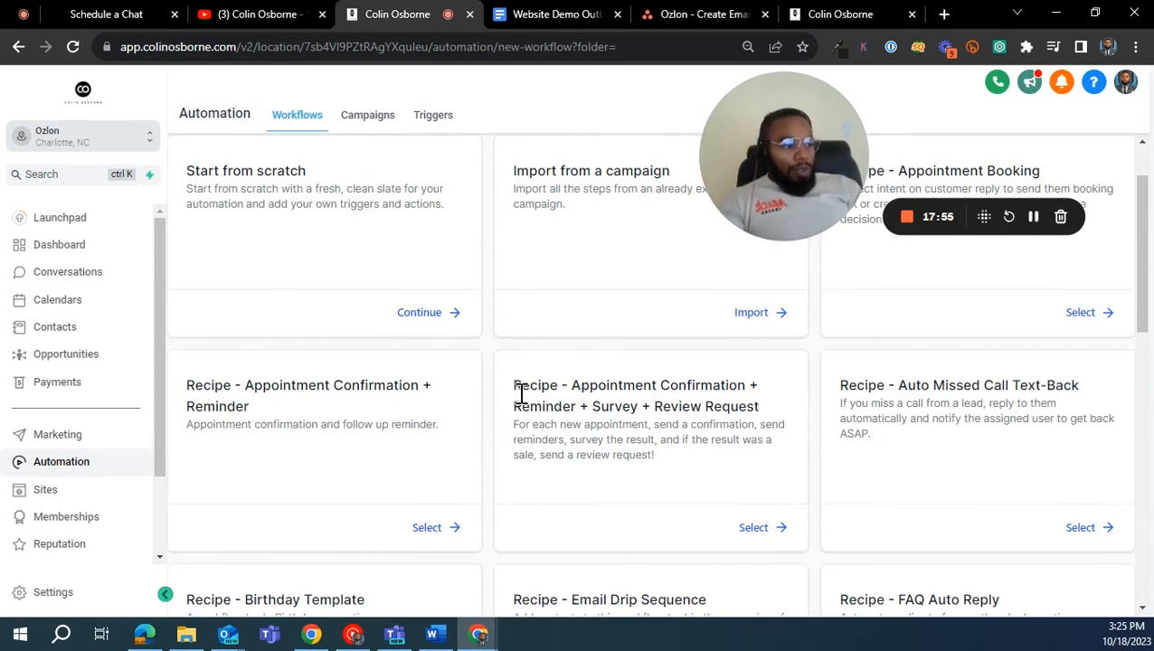
scroll(534, 387, down, 6)
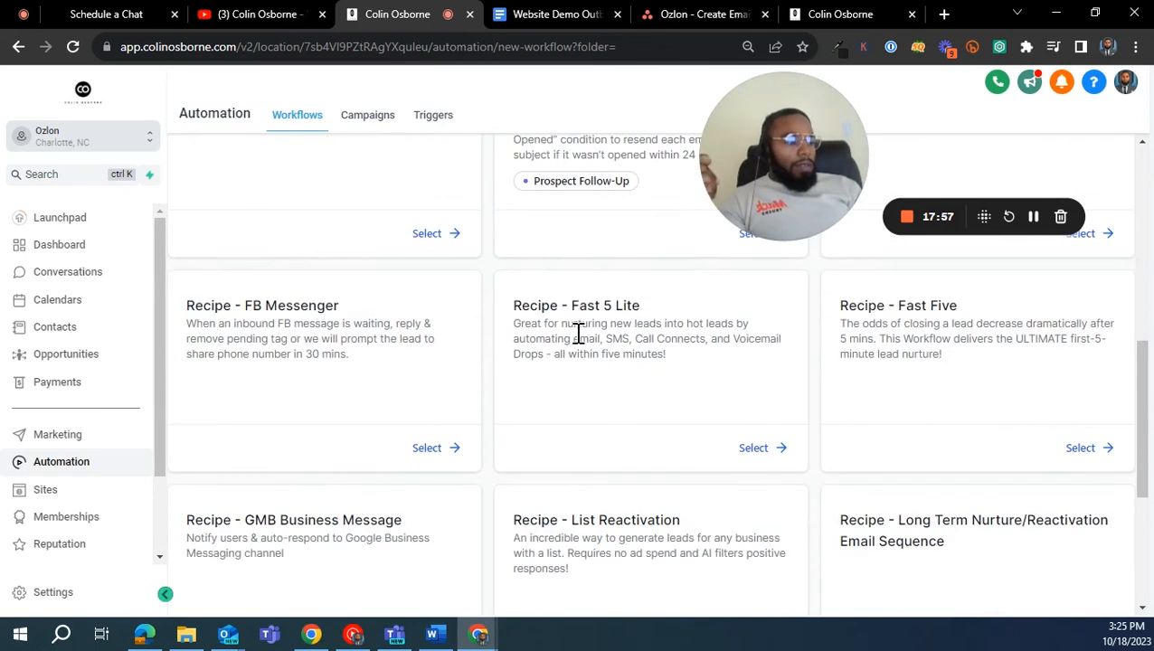
click(1094, 448)
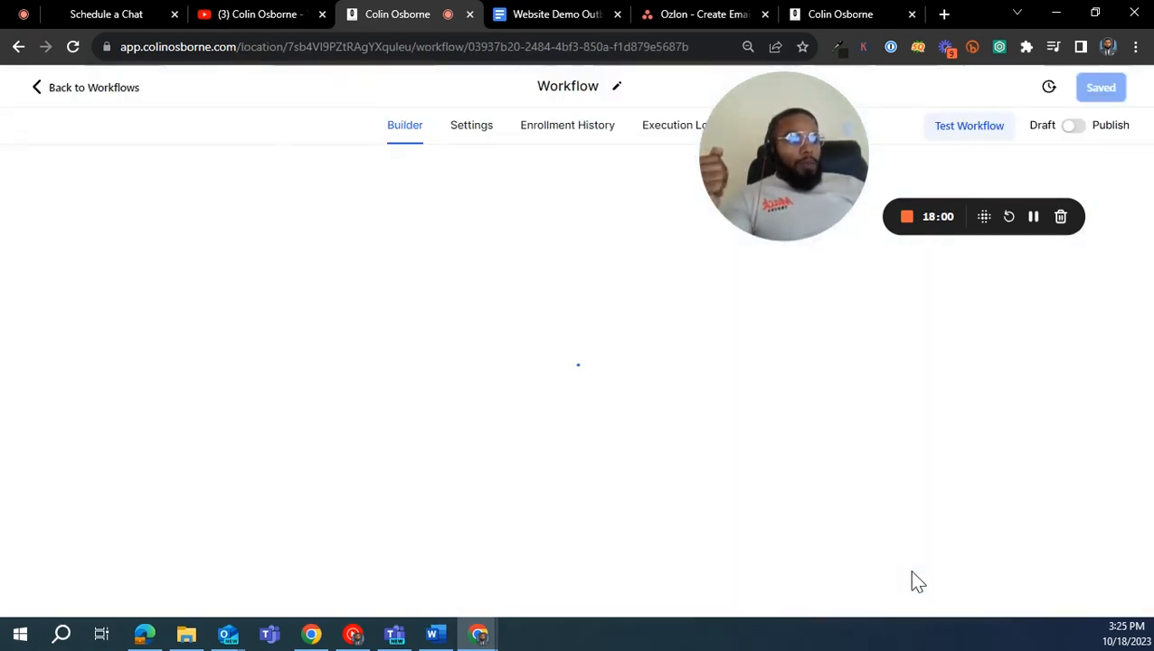
- Look through the steps of the Fast Five recipe and return to the workflow list
scroll(788, 340, down, 5)
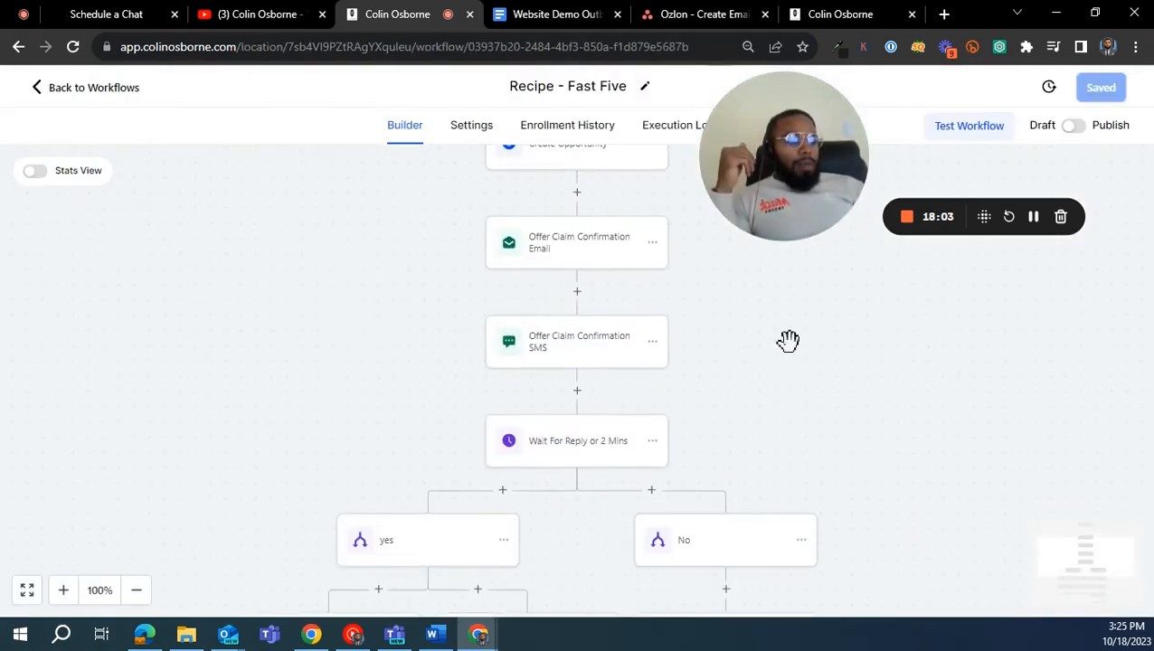
scroll(759, 379, down, 5)
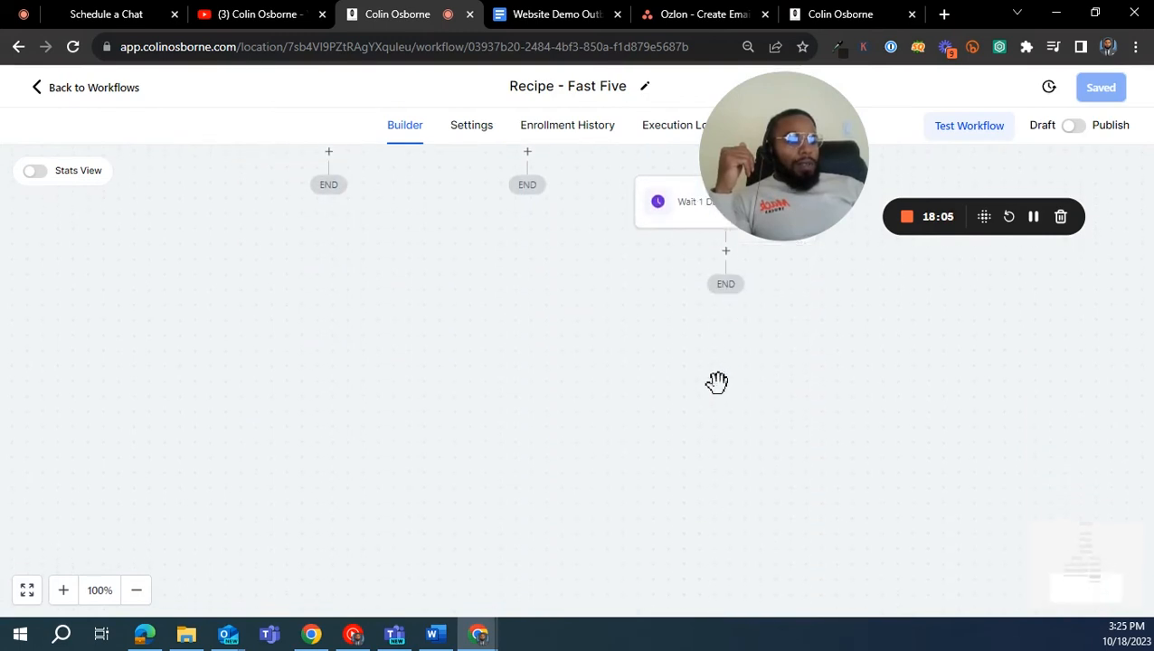
scroll(719, 384, up, 2)
click(94, 87)
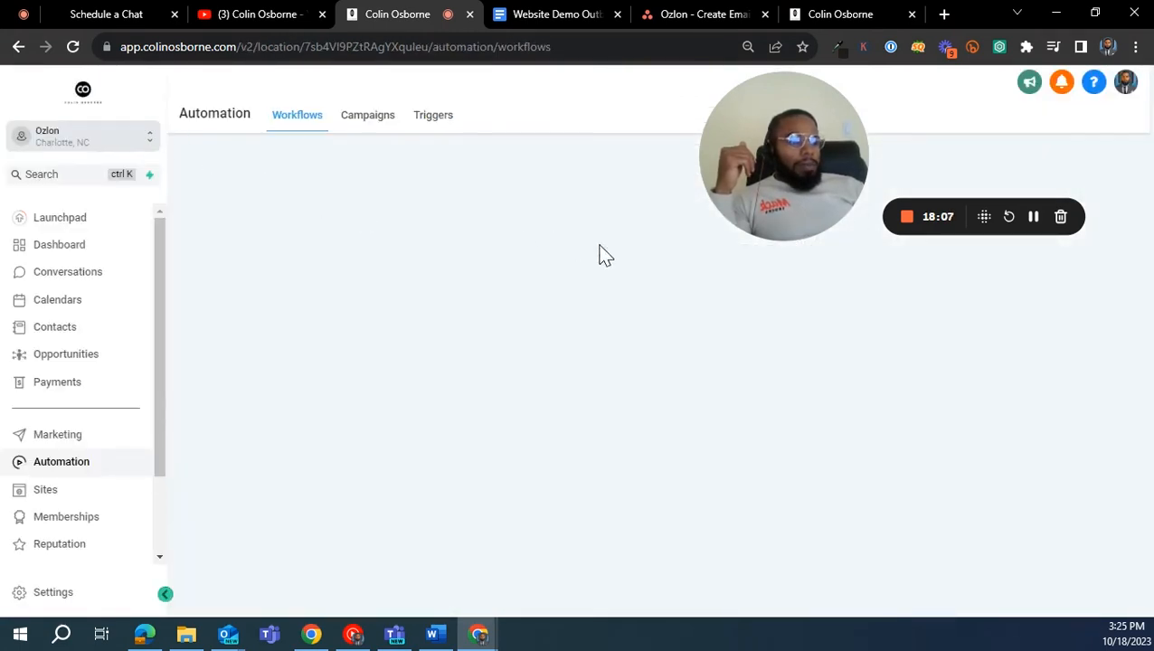
- Create another new workflow from the Recipe - Fast 5 Lite template
drag(740, 181, 303, 185)
click(1022, 181)
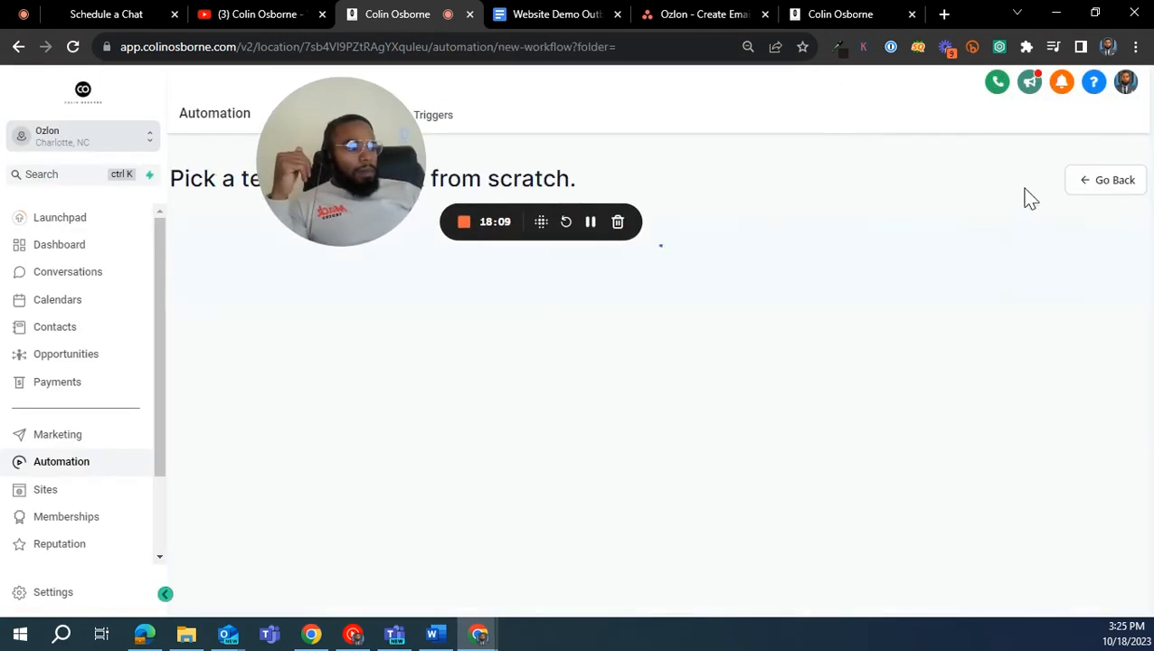
scroll(886, 375, down, 8)
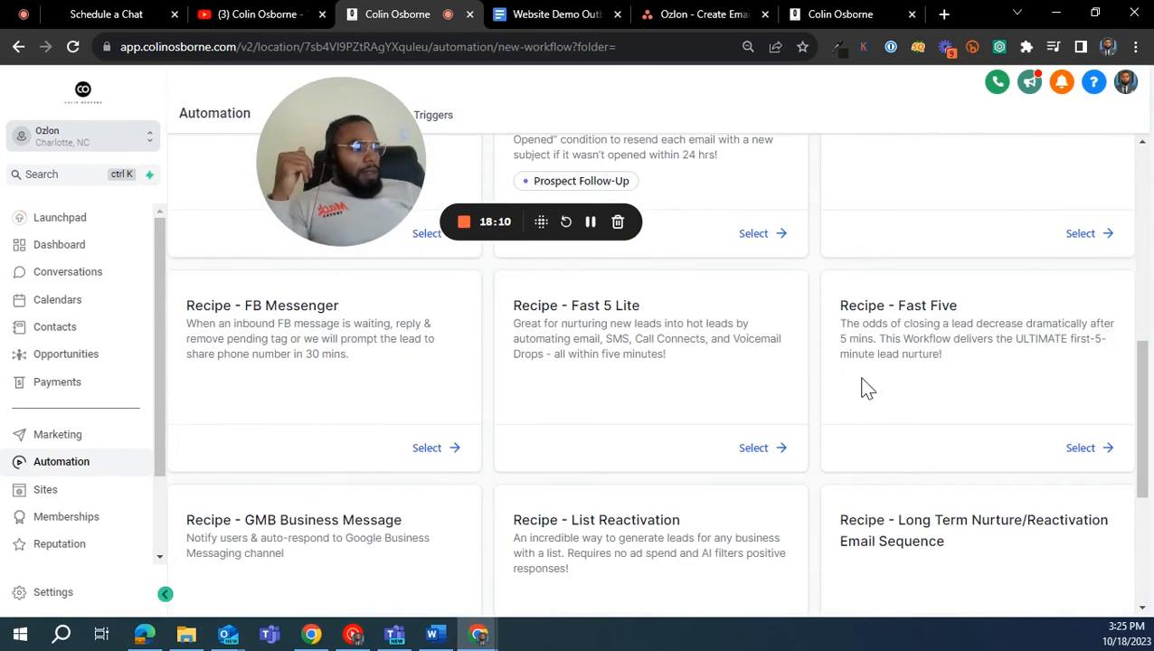
scroll(863, 387, up, 1)
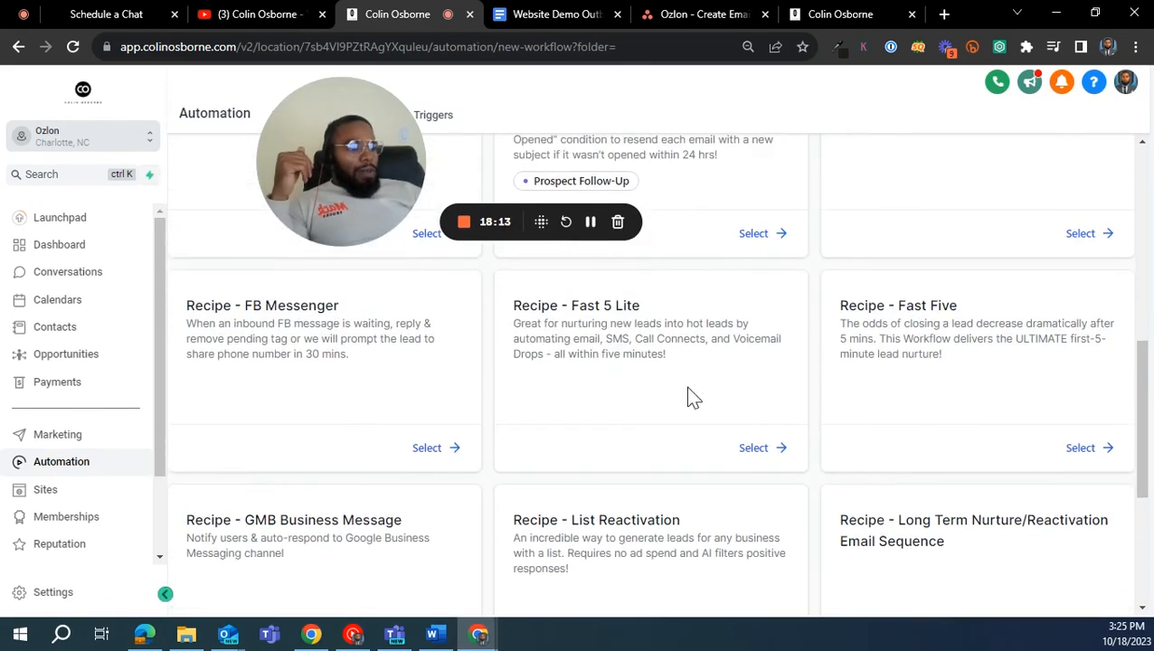
click(762, 448)
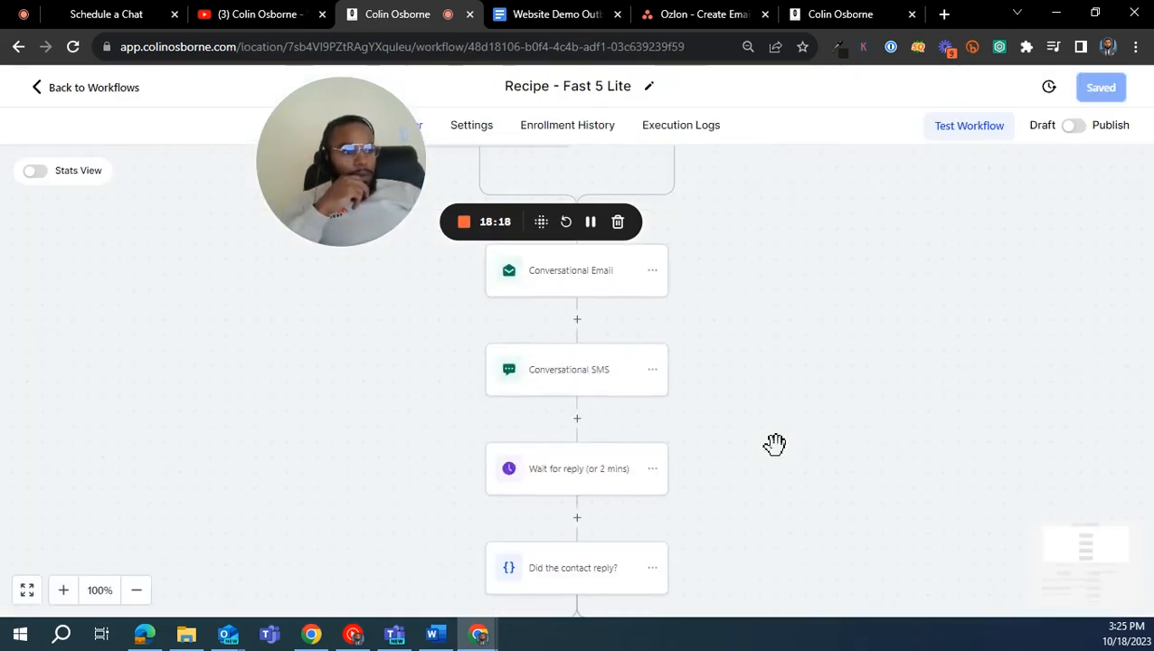
- Examine the Fast 5 Lite workflow's wait-for-reply condition and its branches for contacts who replied and didn't reply
drag(775, 444, 793, 298)
scroll(792, 298, down, 5)
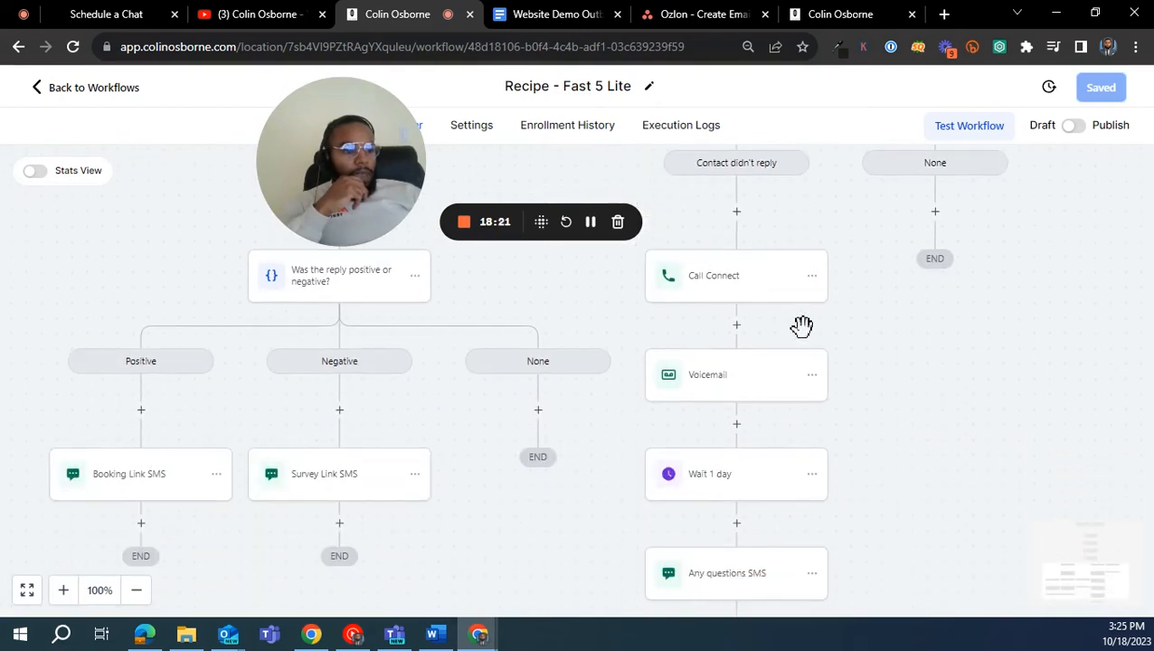
scroll(876, 388, up, 1)
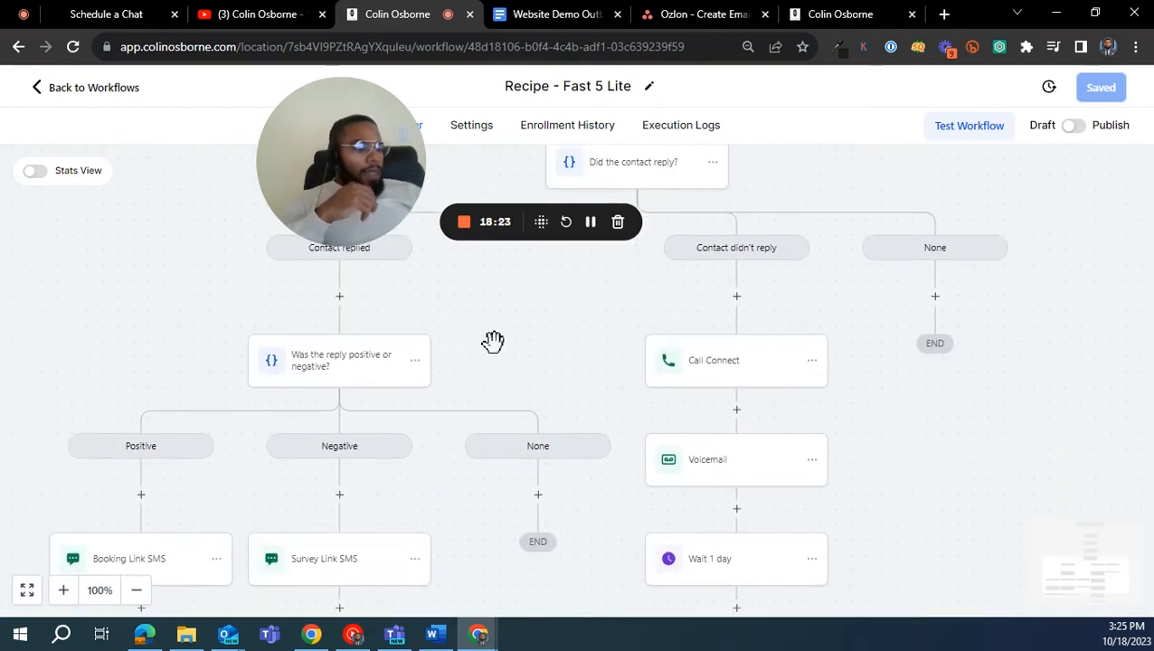
click(136, 590)
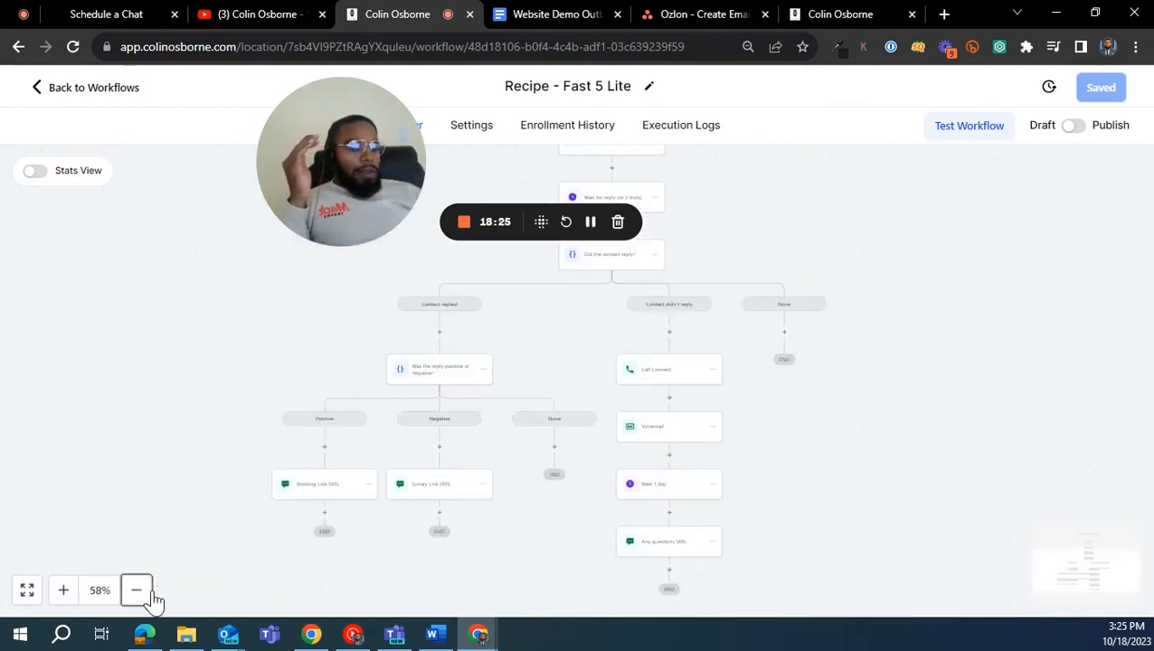
drag(917, 473, 799, 480)
click(63, 590)
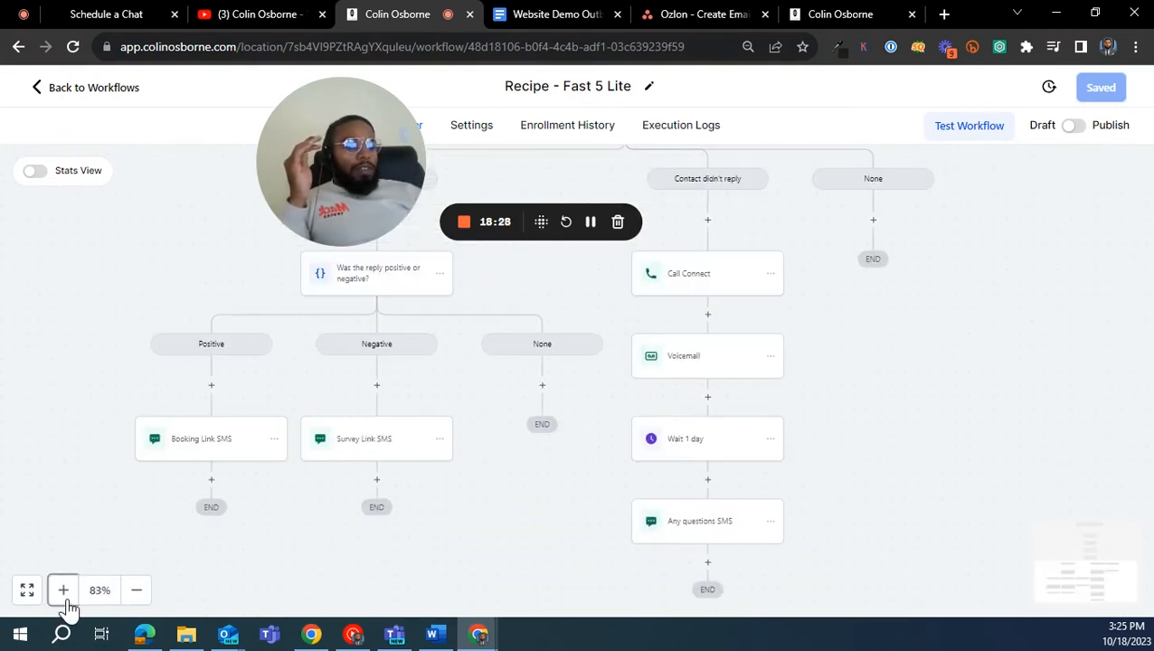
scroll(920, 453, up, 3)
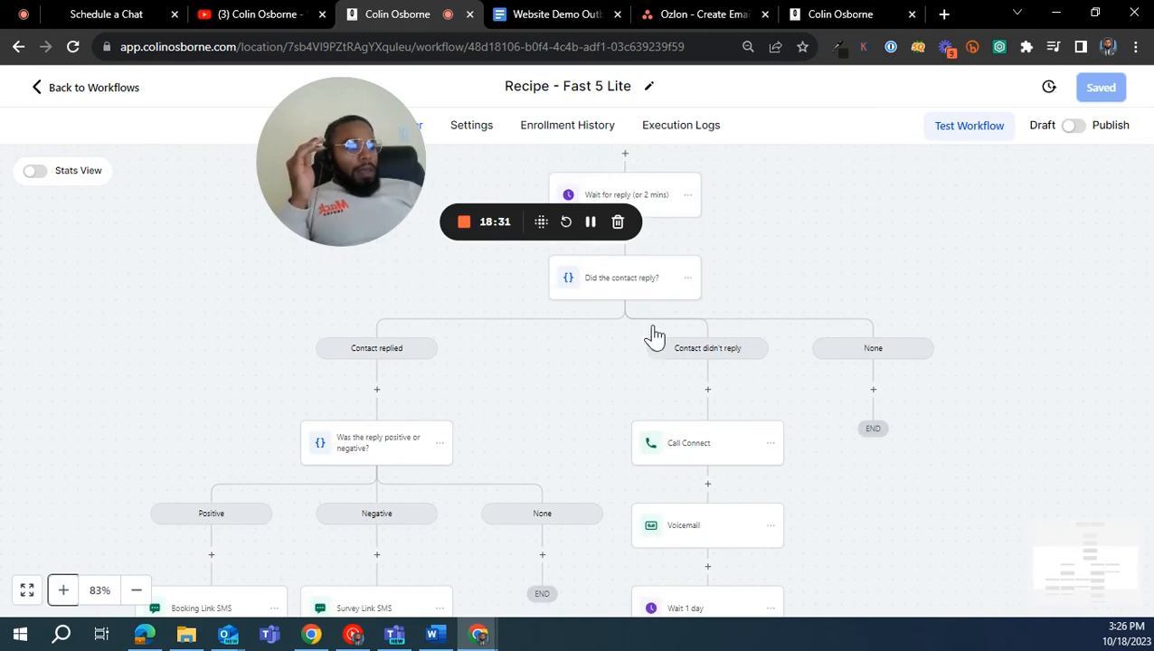
scroll(741, 373, down, 1)
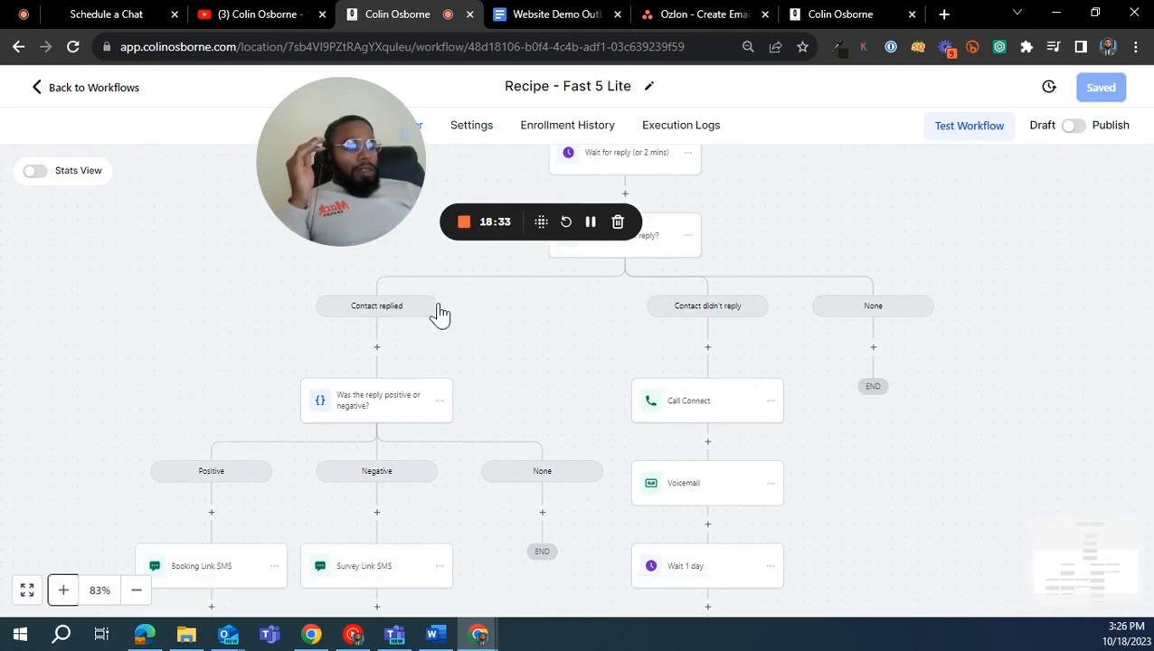
scroll(425, 323, down, 2)
scroll(448, 398, up, 2)
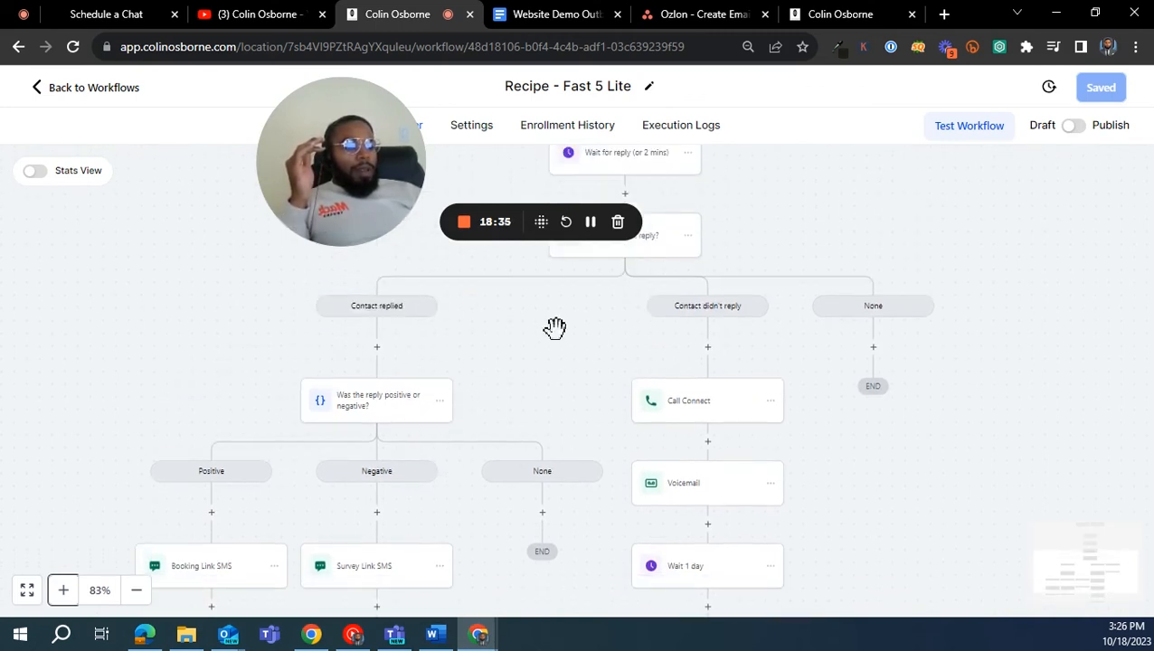
scroll(555, 327, down, 3)
scroll(669, 316, down, 3)
scroll(510, 337, up, 5)
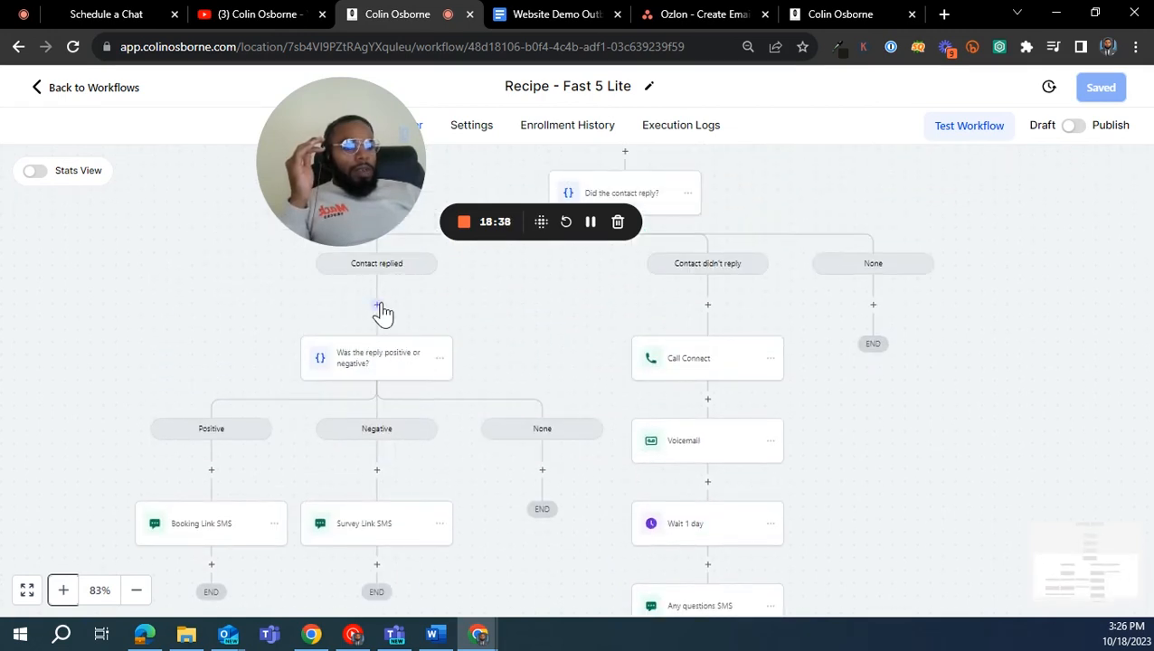
- Check the settings of the "Did the contact reply?" condition and close them
scroll(425, 280, up, 3)
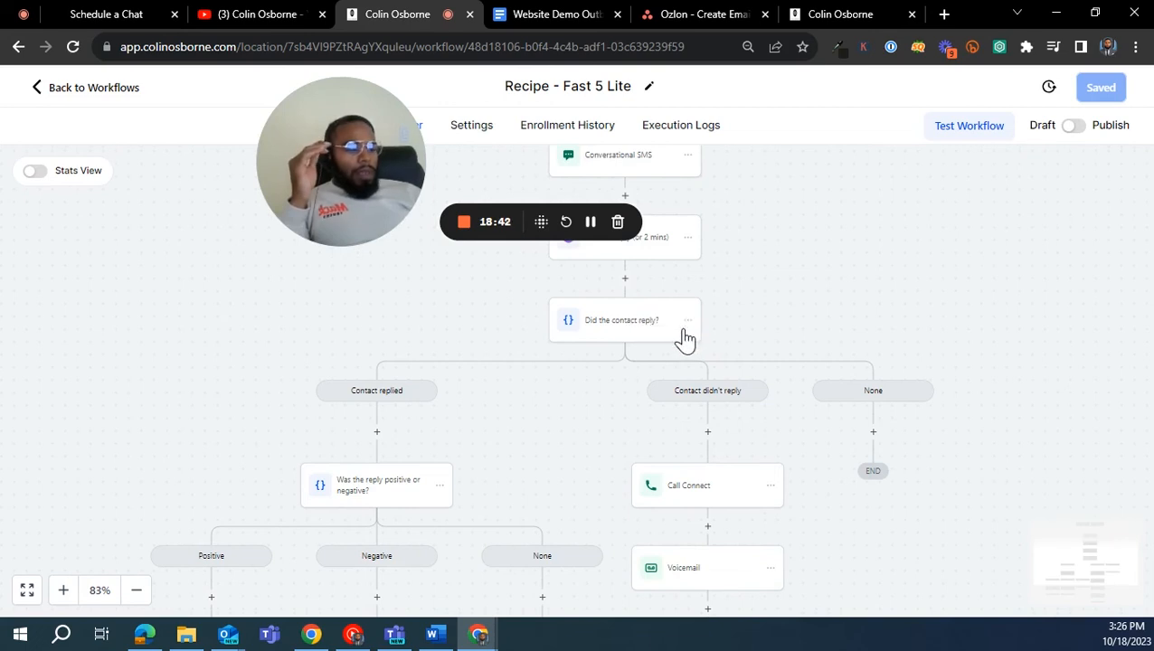
scroll(675, 325, up, 1)
scroll(666, 333, down, 1)
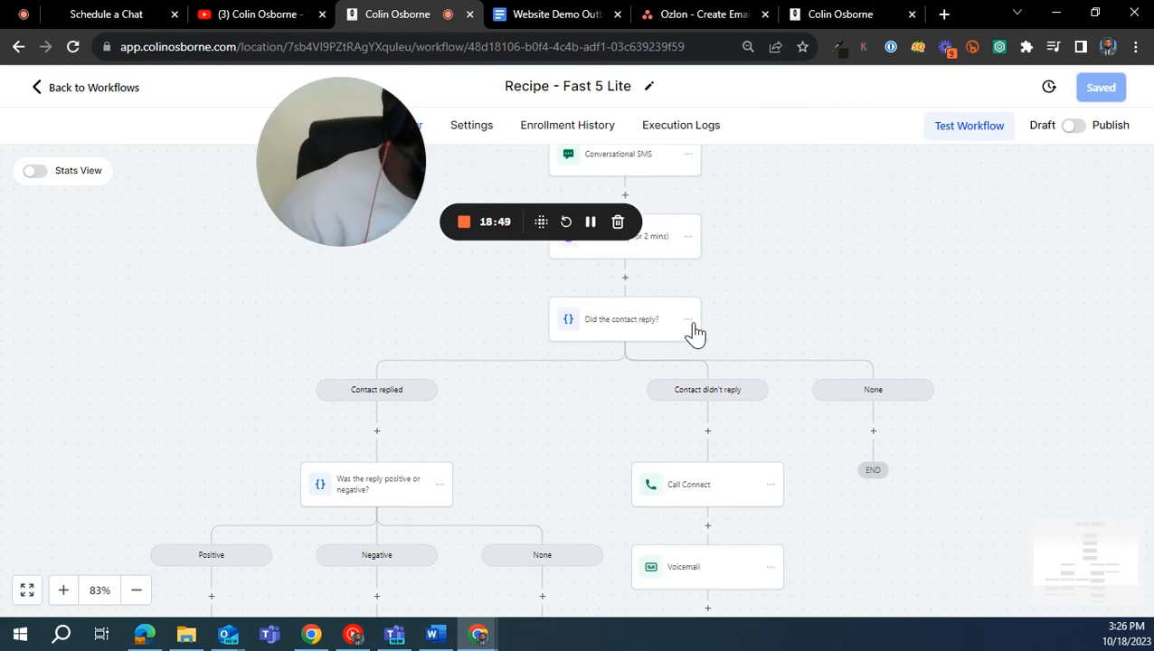
click(633, 321)
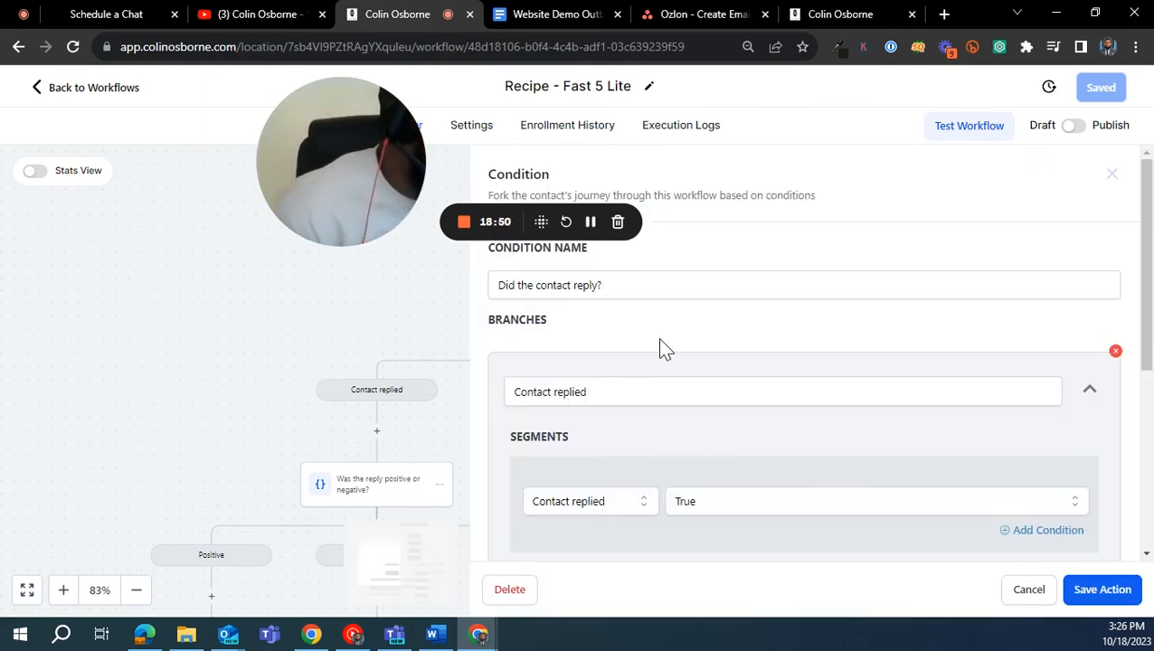
click(1048, 599)
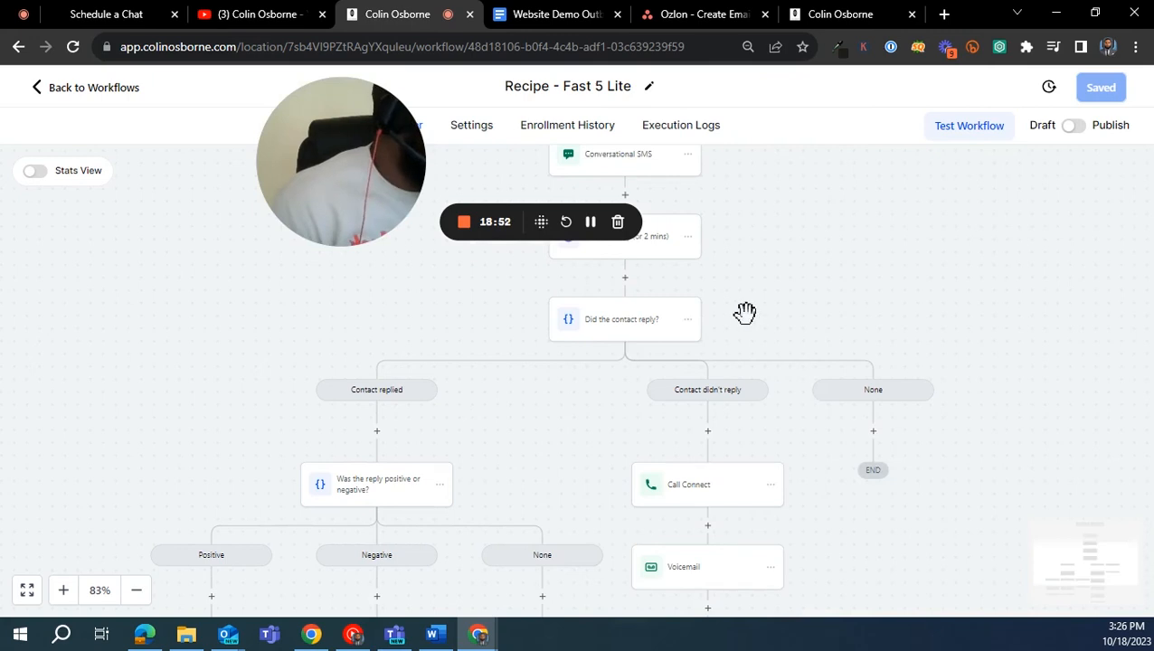
- Copy all actions from the "Did the contact reply?" condition onward to just after the Any questions SMS in the Contact didn't reply branch
click(687, 325)
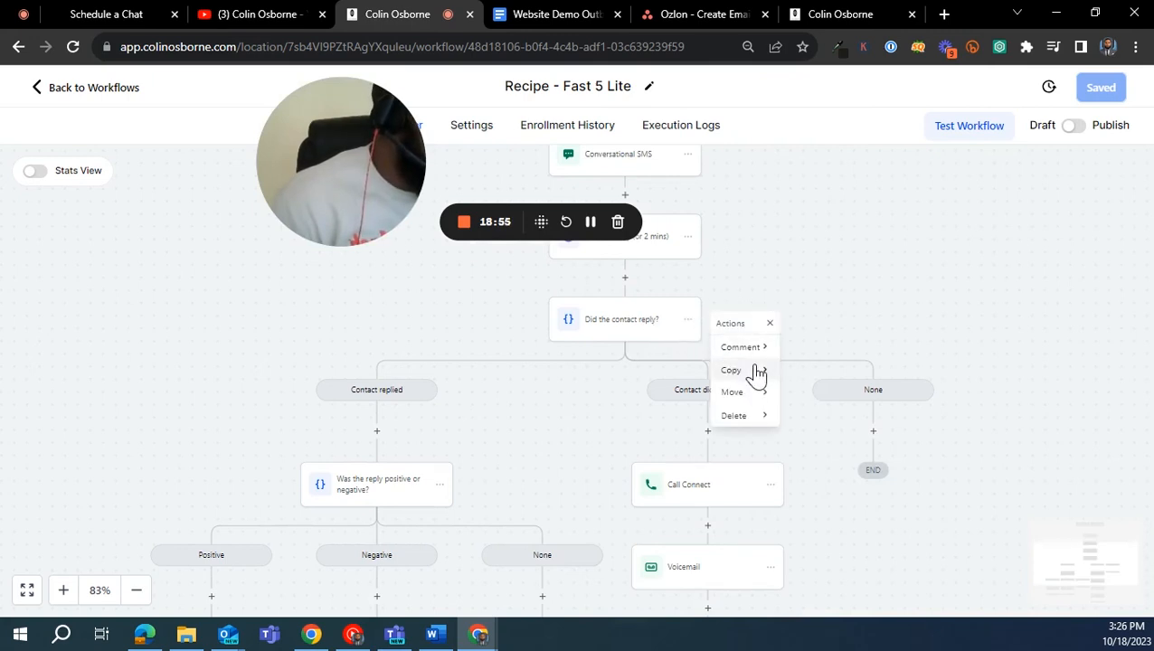
mouse_move(764, 374)
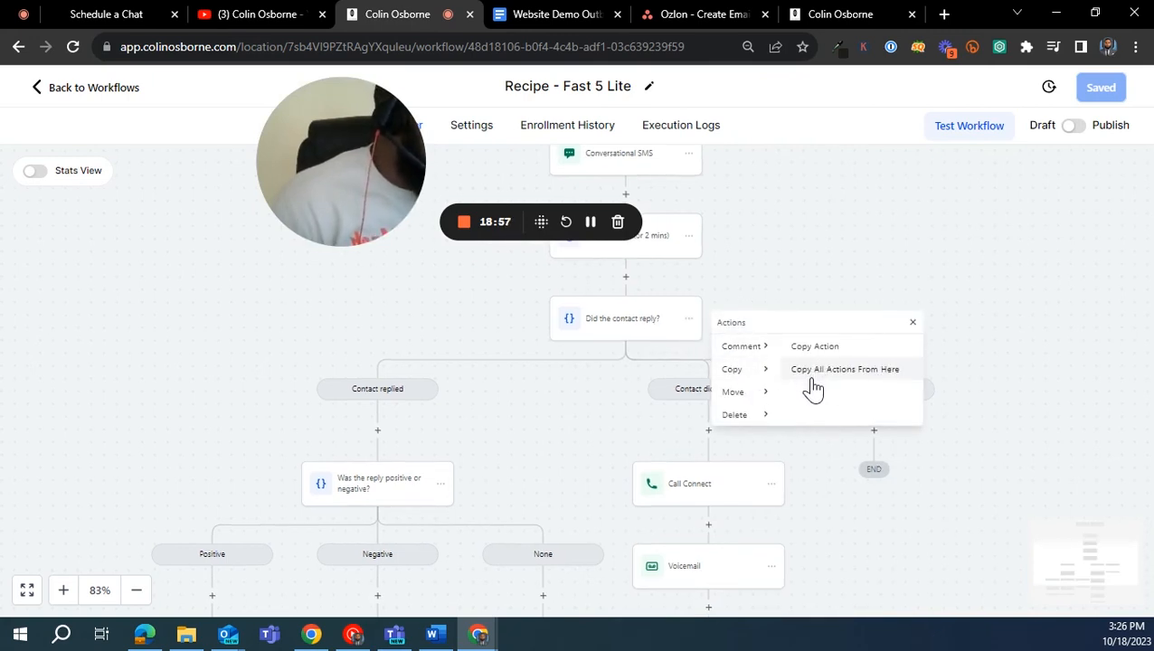
click(858, 369)
scroll(783, 328, down, 2)
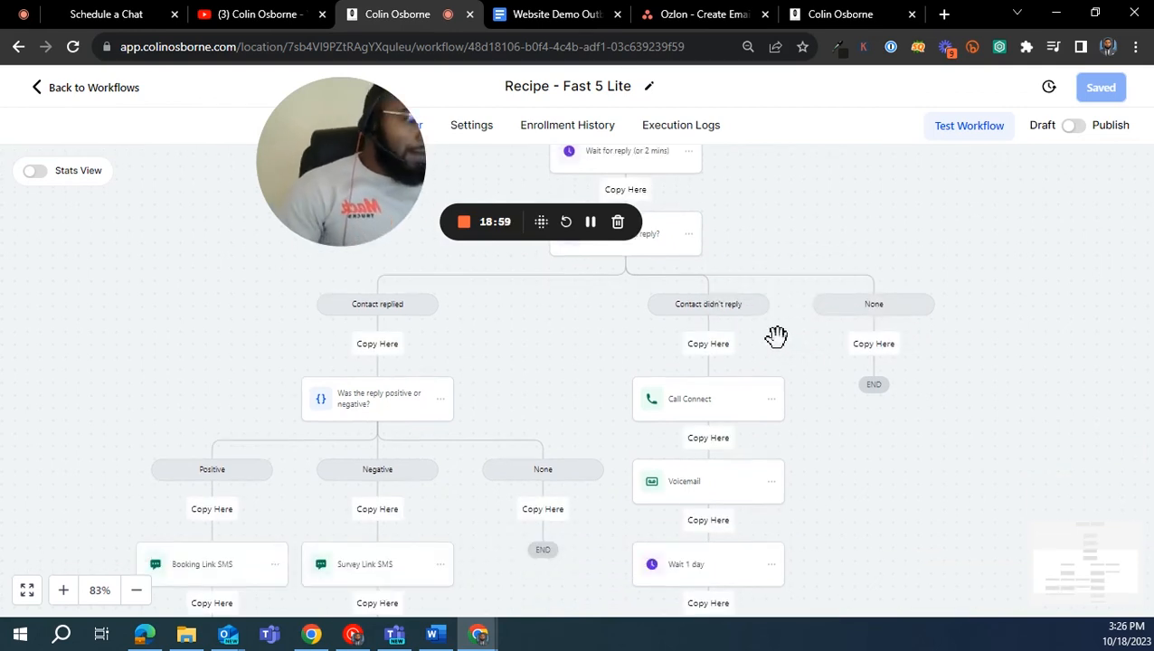
scroll(736, 359, down, 2)
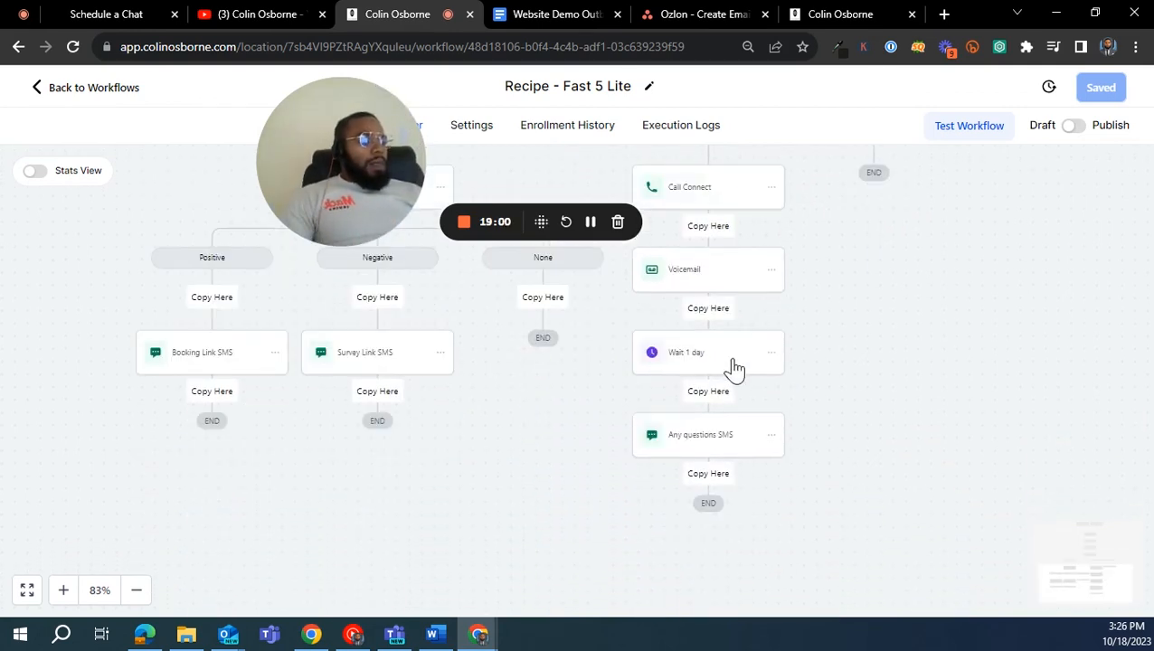
click(707, 477)
scroll(715, 488, down, 5)
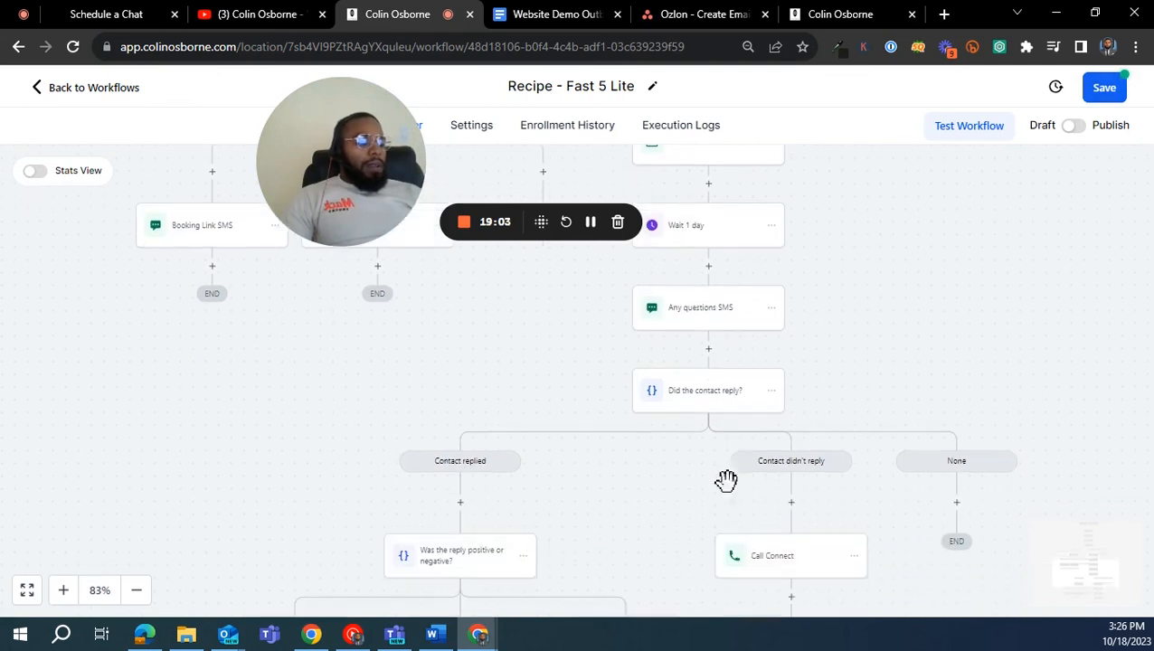
- Compare the copied reply condition and its branches below the Any questions SMS with the original sequence above
scroll(659, 443, up, 5)
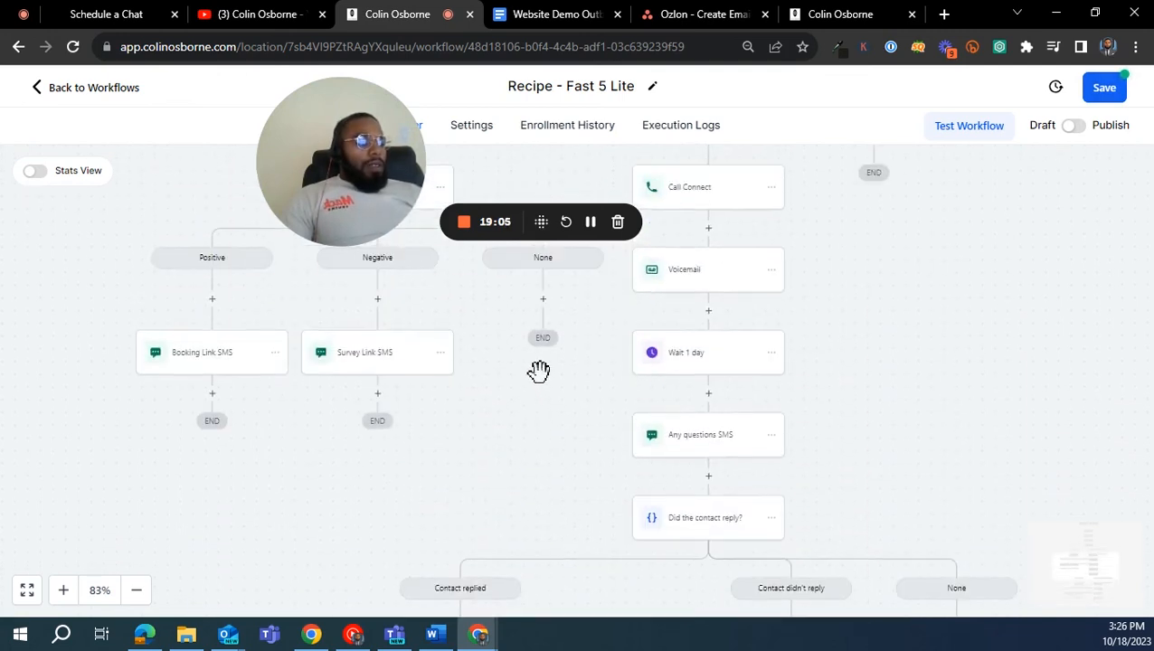
scroll(734, 259, down, 2)
scroll(735, 260, down, 1)
scroll(696, 320, up, 6)
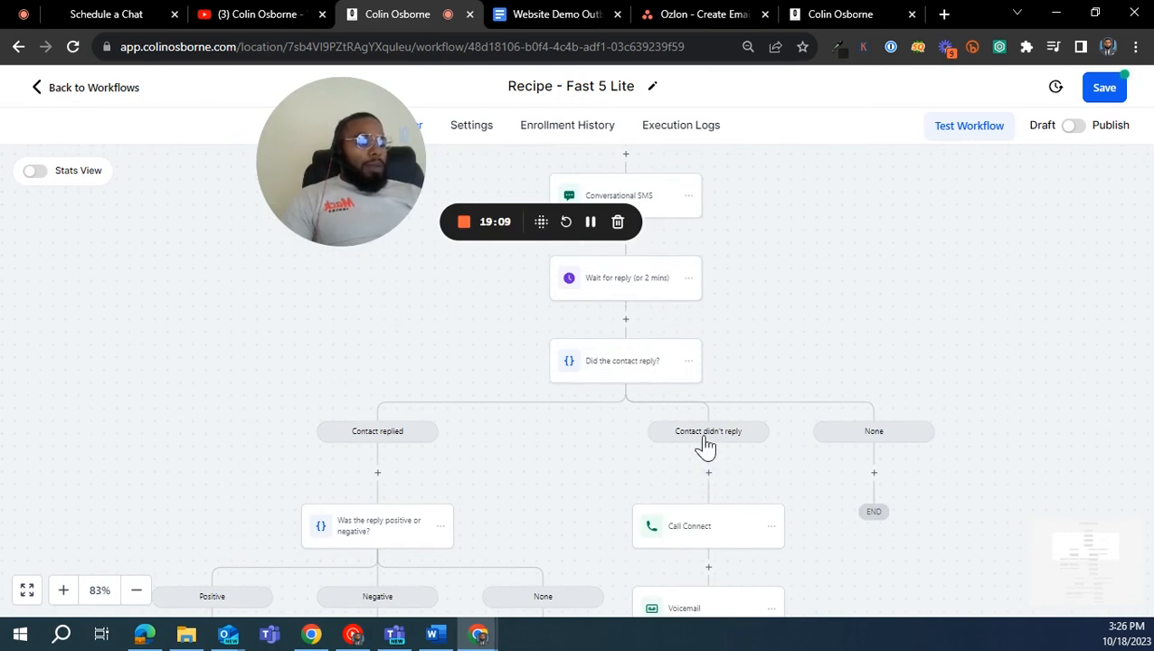
scroll(718, 507, down, 8)
scroll(598, 399, left, 1)
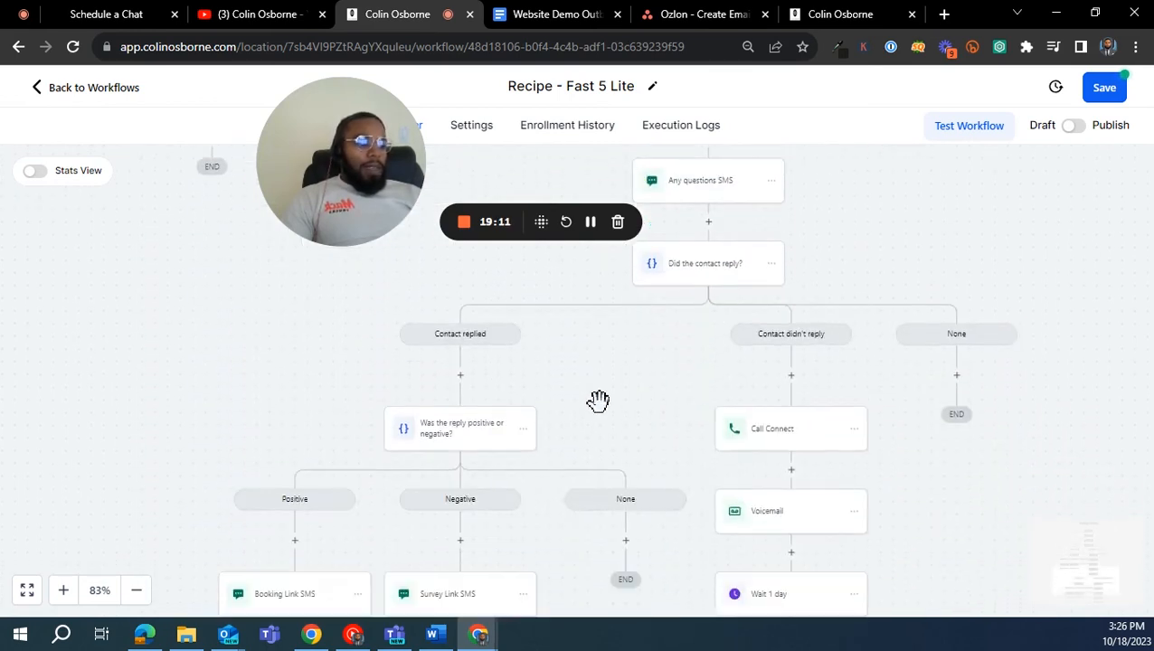
scroll(598, 399, down, 5)
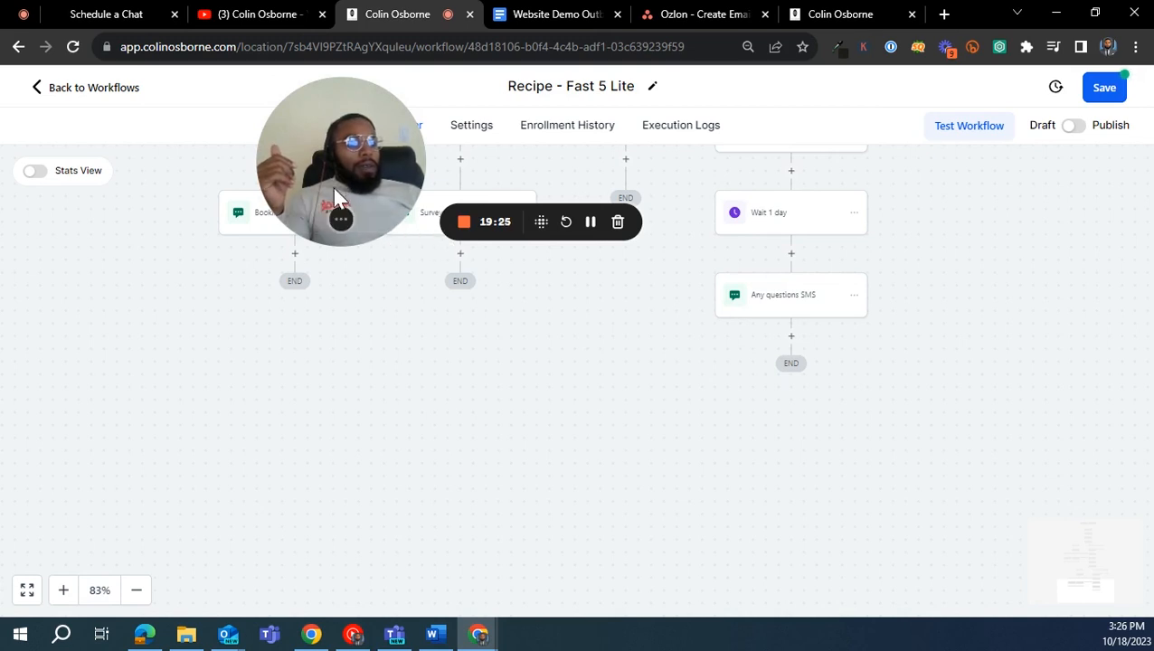
drag(333, 187, 666, 496)
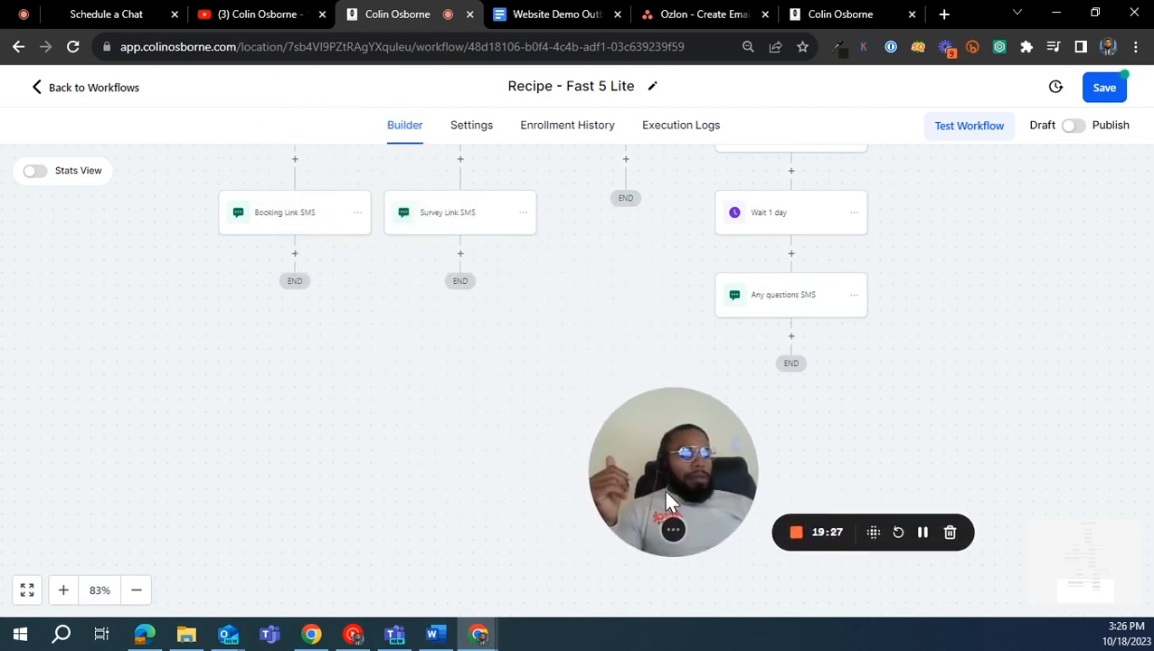